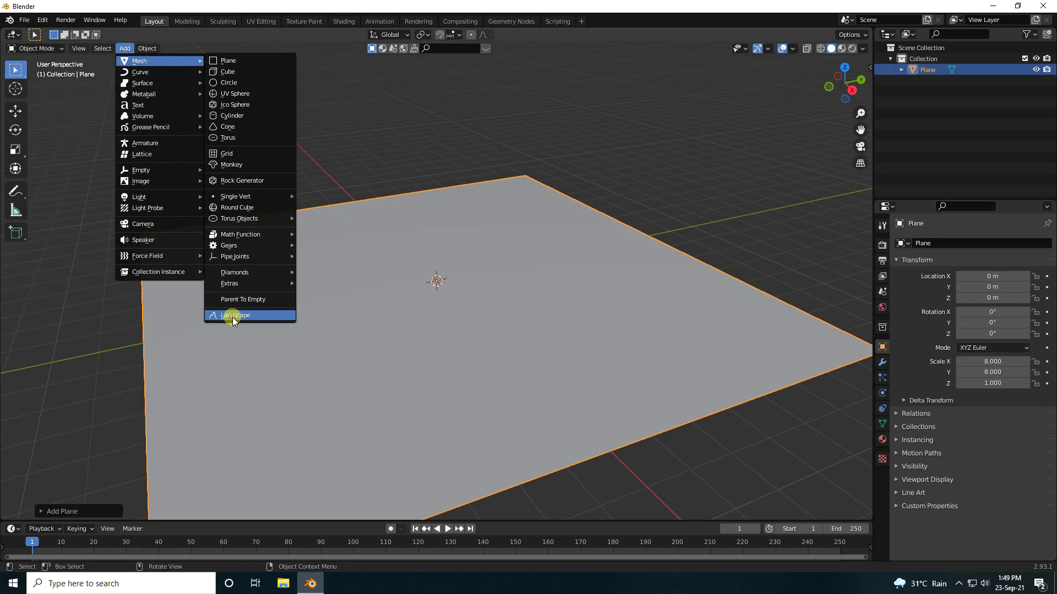
# Step: Add a Landscape mesh and apply an operator preset giving Double MultiFractal noise and a 20 by 20 mesh size
pyautogui.click(77, 512)
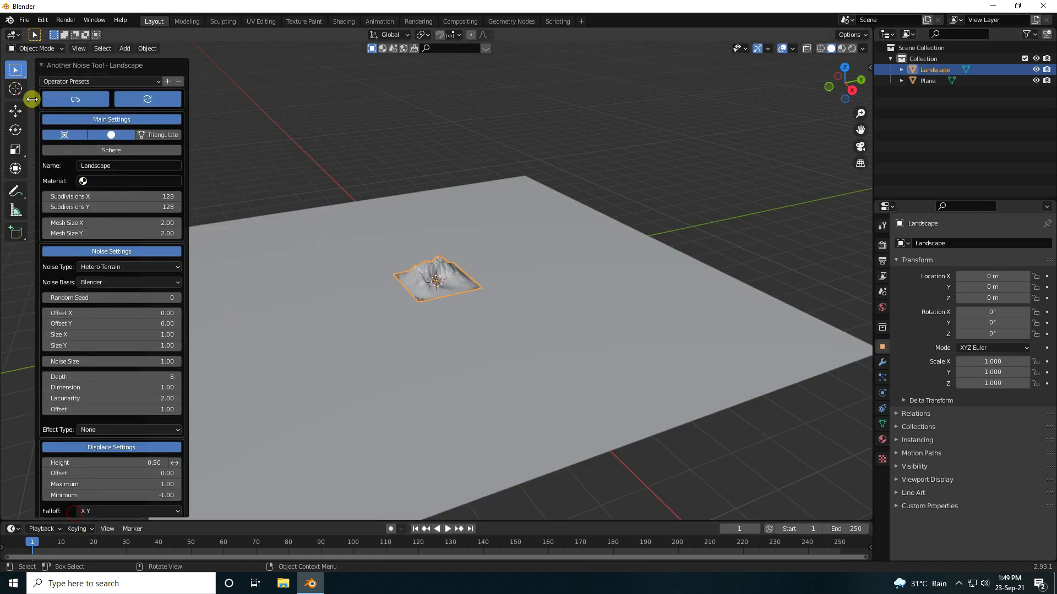
pyautogui.click(124, 81)
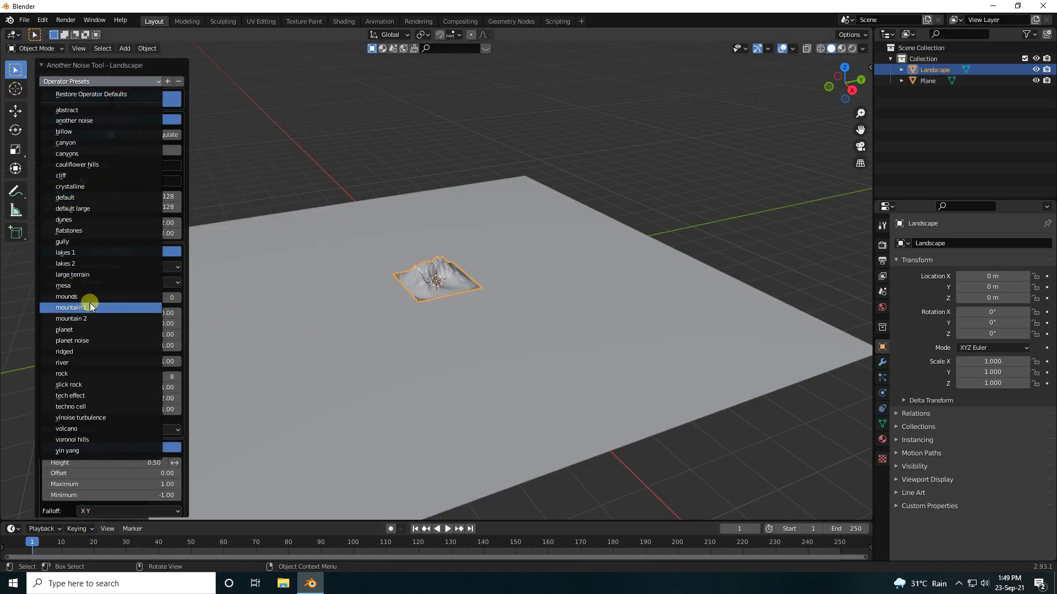
pyautogui.click(130, 408)
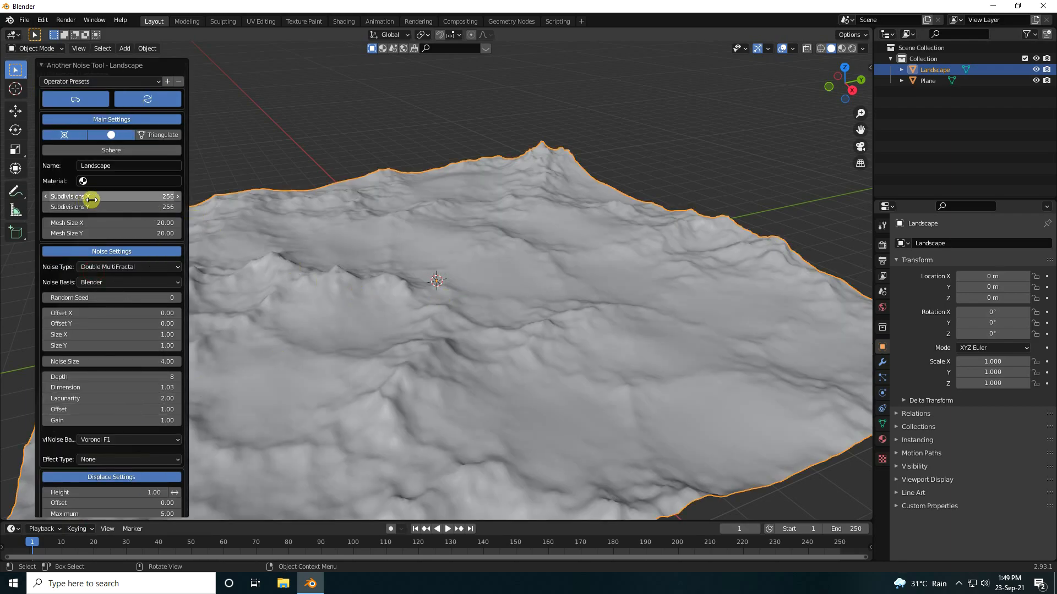
# Step: Set the landscape's X and Y subdivisions to 512 and its displacement height to 2
pyautogui.click(161, 197)
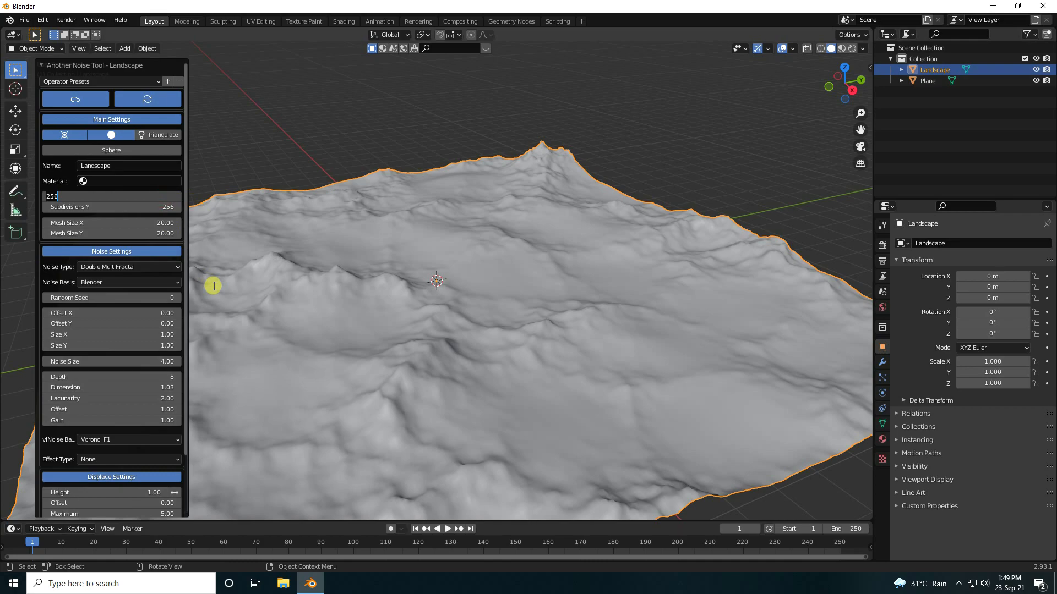
pyautogui.write('5')
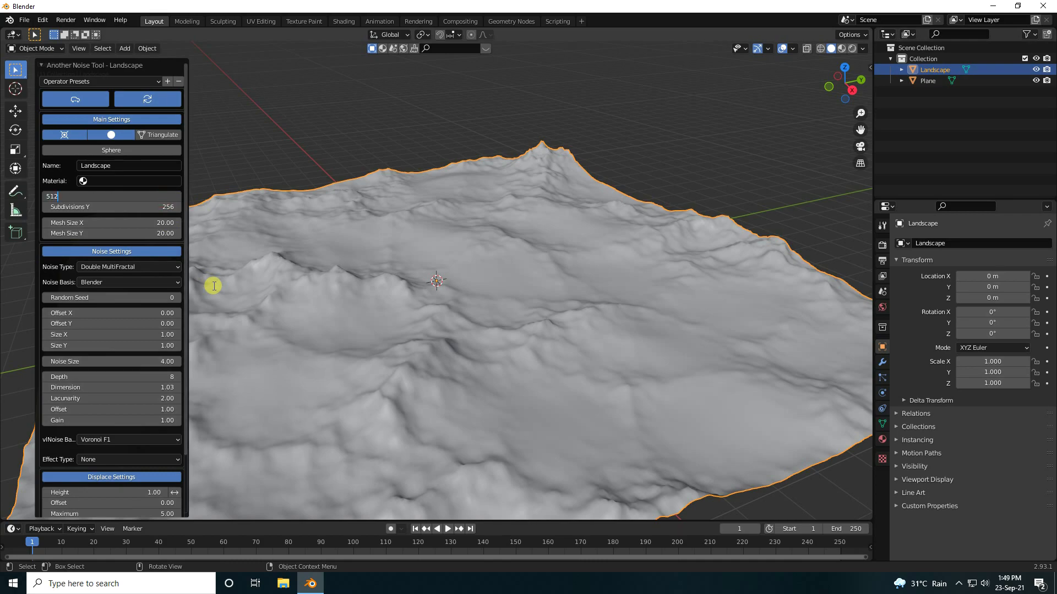
pyautogui.write('12')
pyautogui.press('Tab')
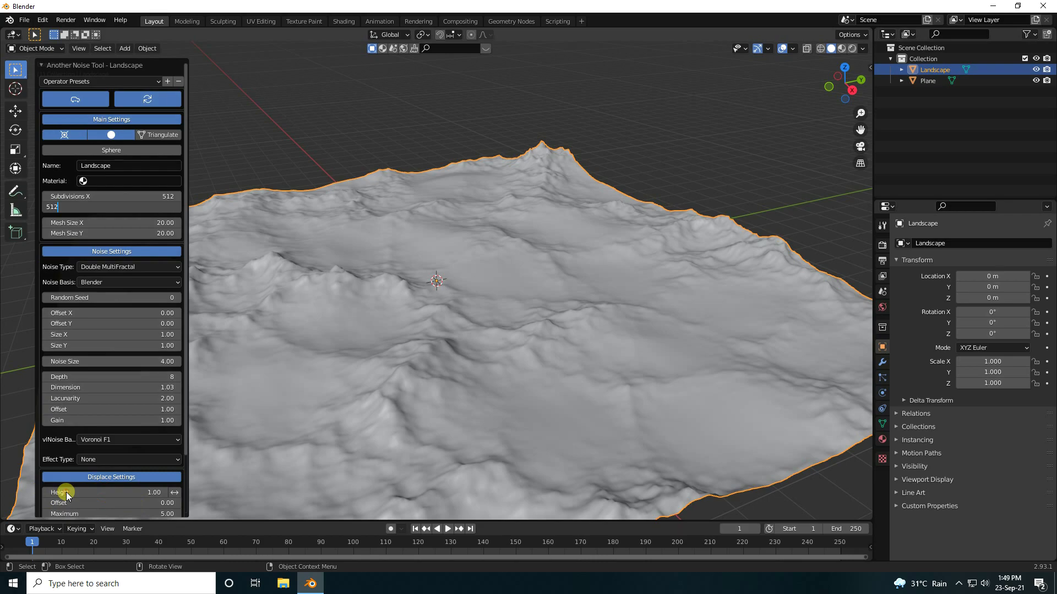
pyautogui.doubleClick(103, 492)
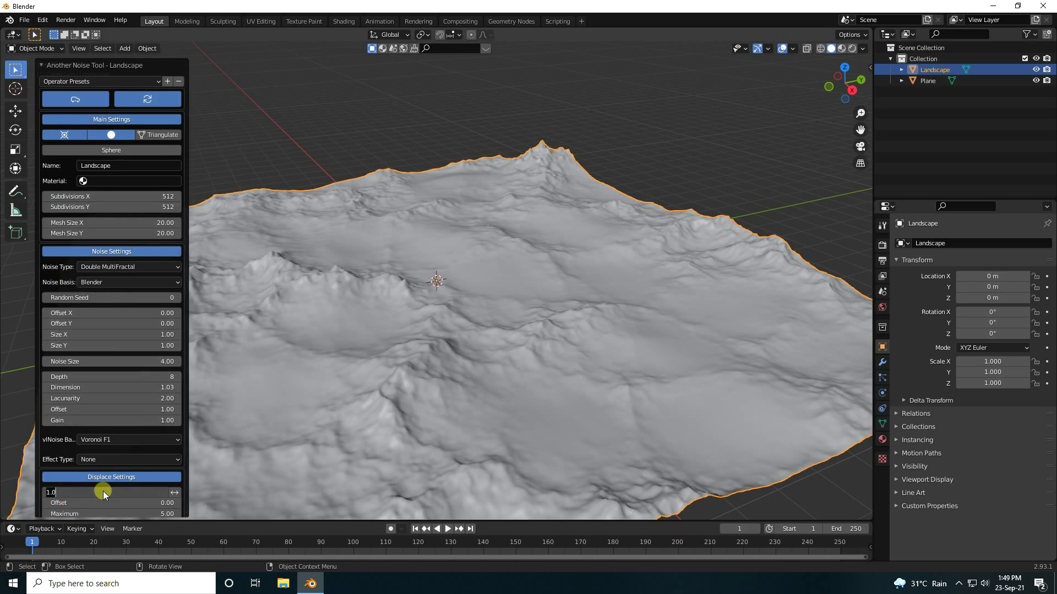
pyautogui.write('2')
pyautogui.press('Return')
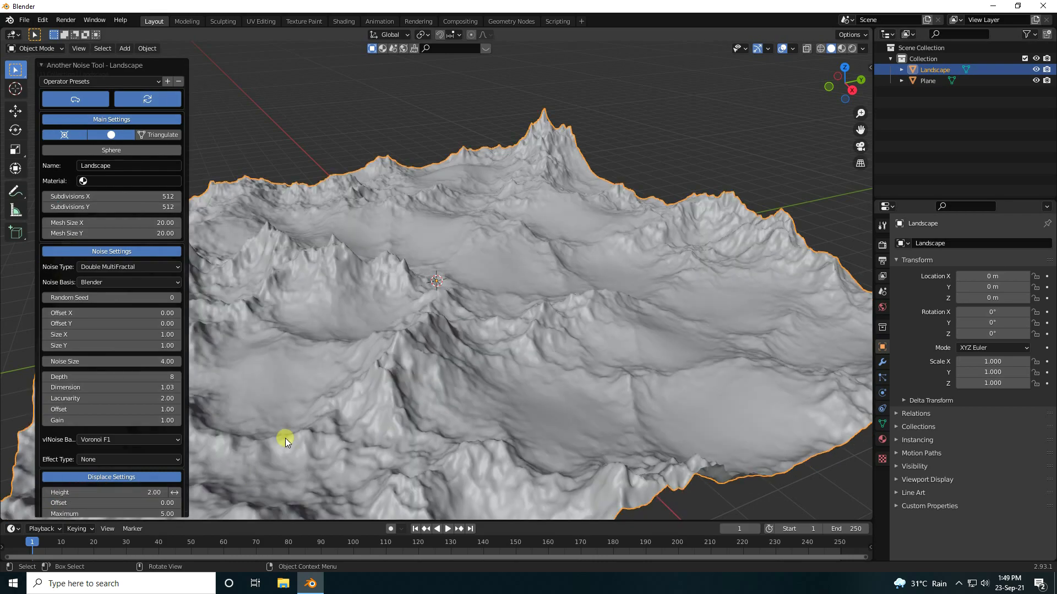
# Step: Scale the landscape down uniformly to about 0.805 so it roughly matches the ground plane
pyautogui.click(292, 164)
pyautogui.moveTo(292, 328); pyautogui.dragTo(416, 284, button='middle')
pyautogui.click(346, 304)
pyautogui.scroll(-5, 352, 300)
pyautogui.press('s')
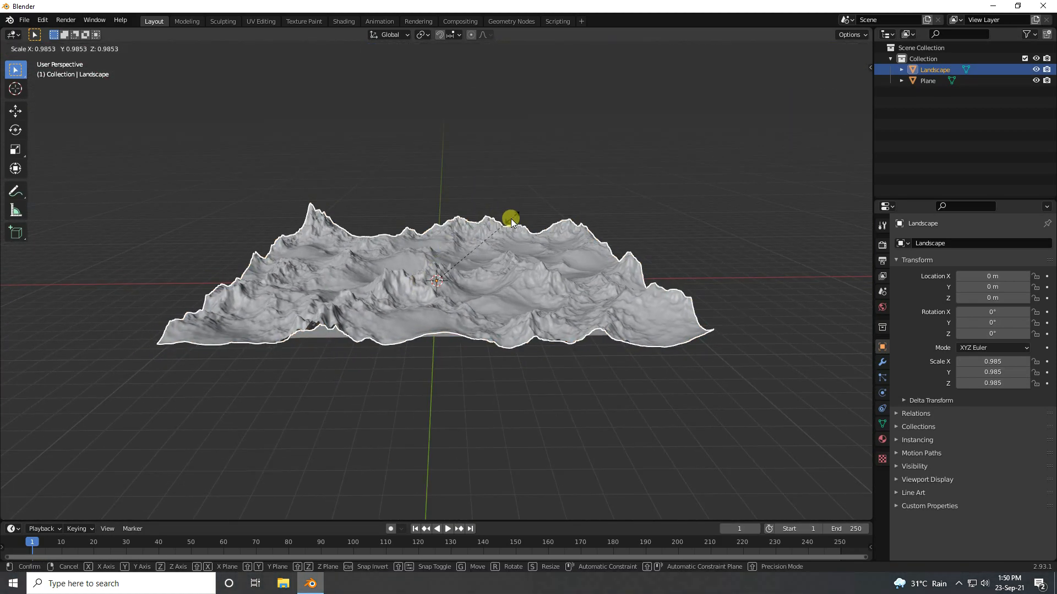
pyautogui.click(497, 227)
# Step: Lower the landscape about 0.66 m along Z so only its peaks rise above the ground plane
pyautogui.scroll(4, 467, 263)
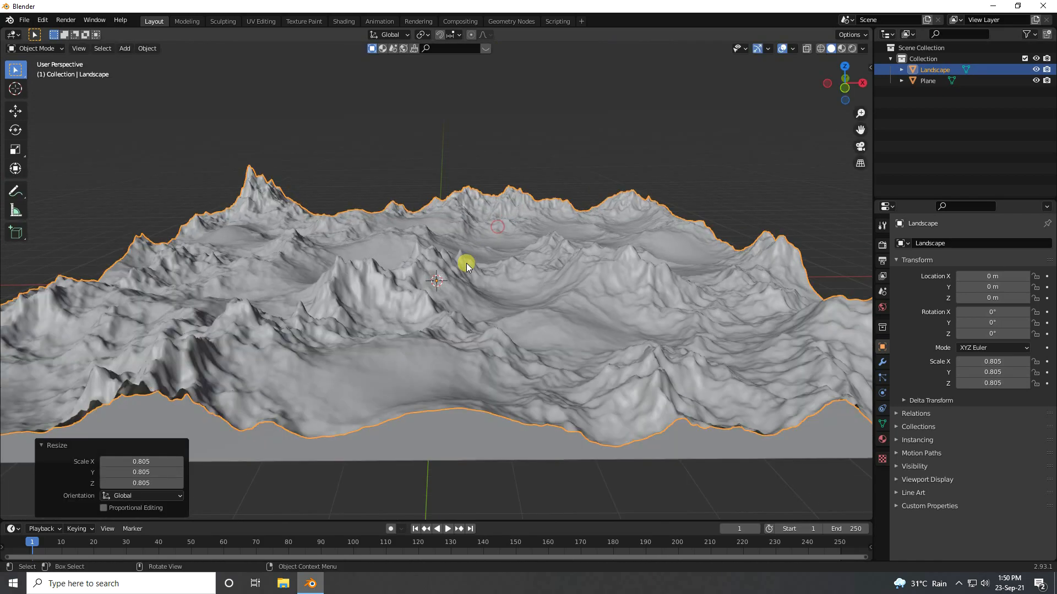
pyautogui.click(15, 111)
pyautogui.moveTo(434, 245); pyautogui.dragTo(437, 270)
pyautogui.scroll(3, 597, 319)
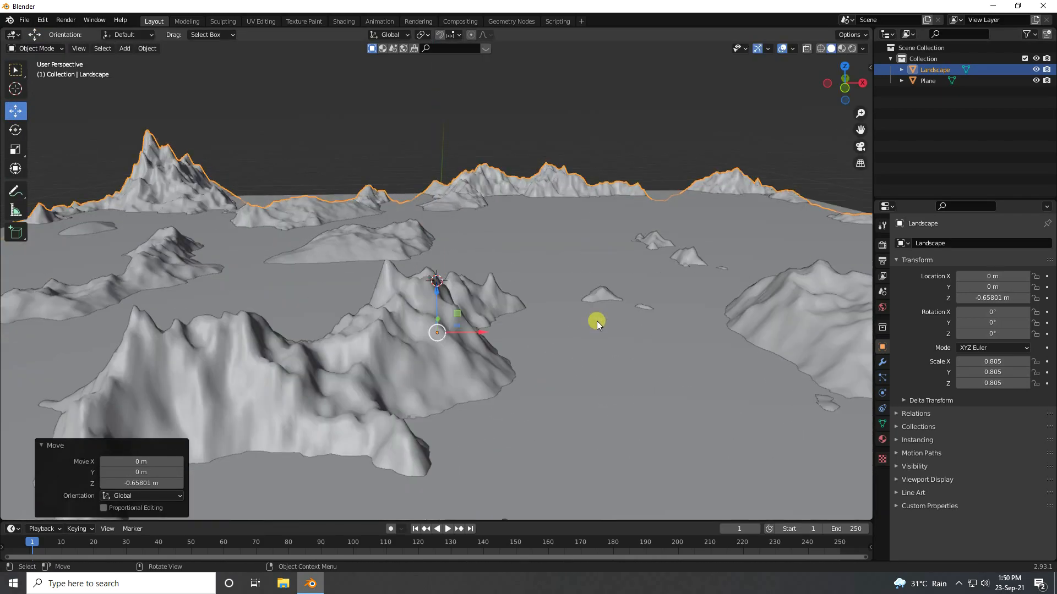
pyautogui.scroll(4, 607, 335)
pyautogui.scroll(-3, 407, 279)
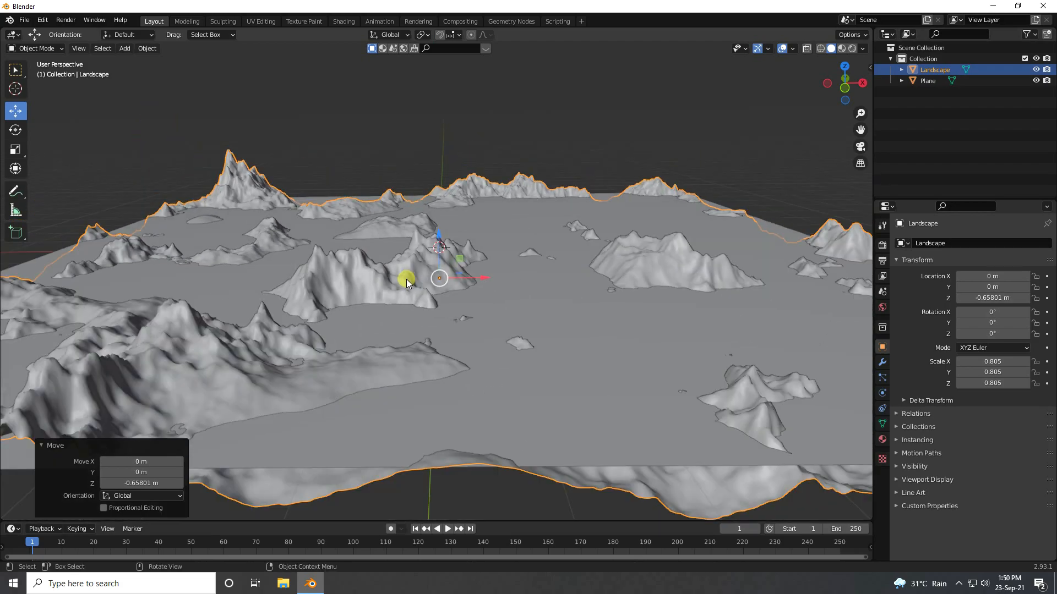
# Step: Add a new plane at the scene centre and stand it upright with an X rotation of 90°
pyautogui.scroll(2, 407, 279)
pyautogui.click(127, 51)
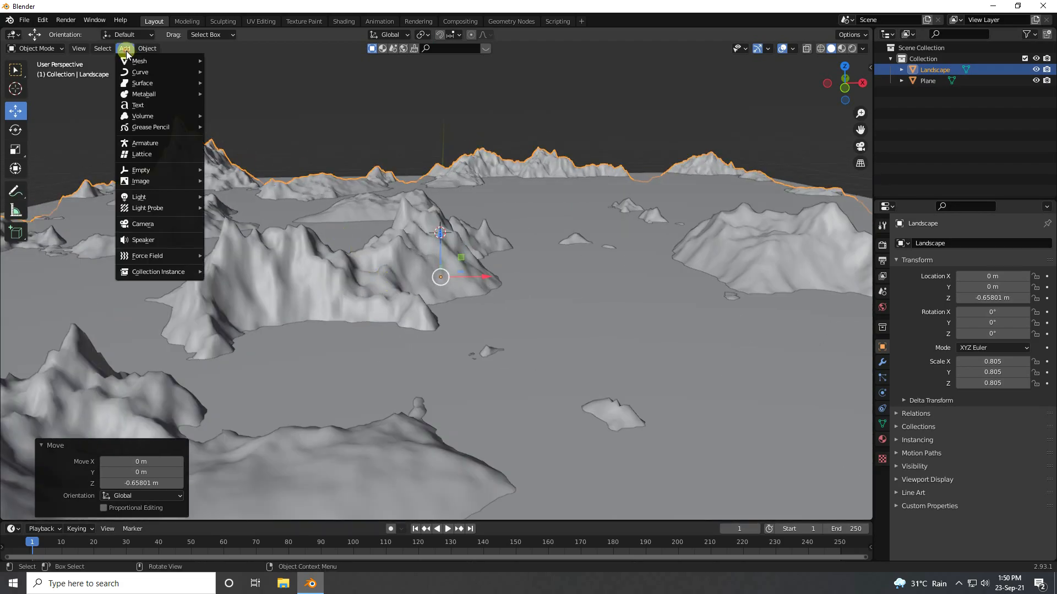
pyautogui.moveTo(194, 59)
pyautogui.click(262, 61)
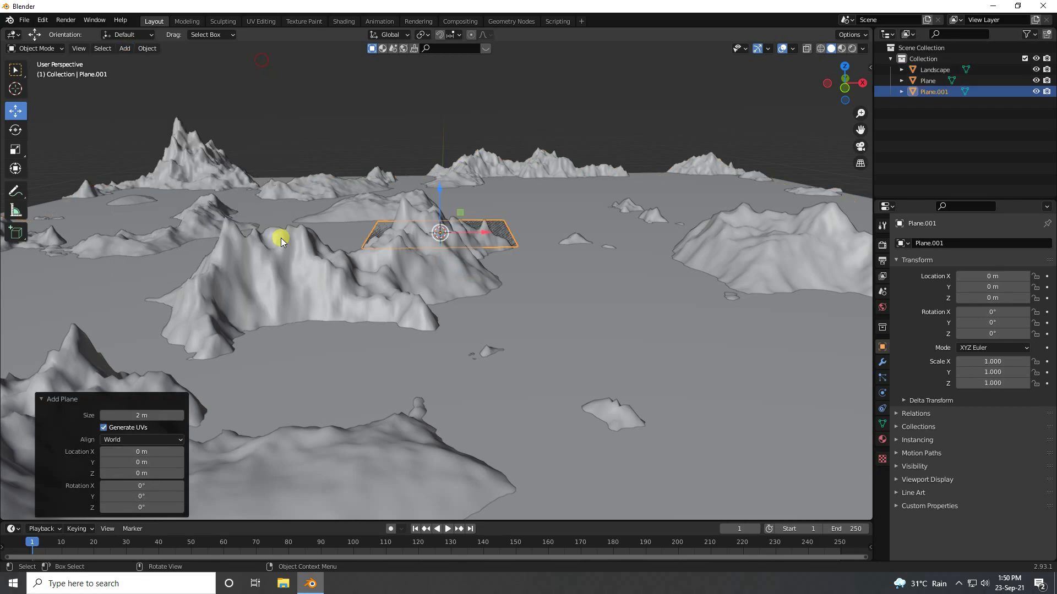
pyautogui.moveTo(993, 312)
pyautogui.mouseDown()
pyautogui.moveTo(1040, 307)
pyautogui.moveTo(108, 308)
pyautogui.moveTo(985, 311)
pyautogui.mouseUp()
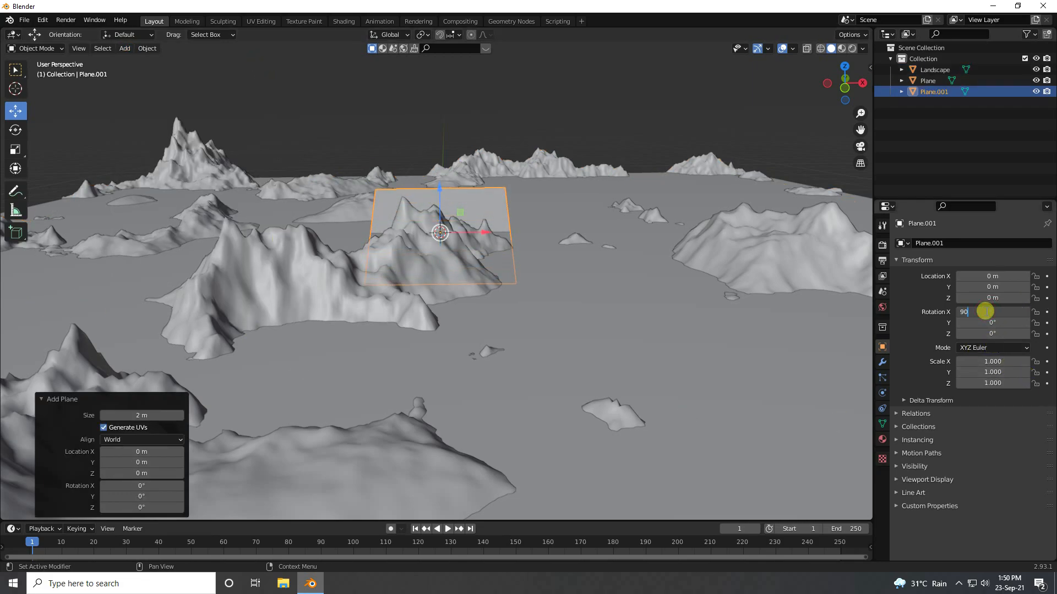
pyautogui.write('90')
pyautogui.press('Return')
# Step: Reshape the upright plane into a tall narrow strip, scaled to about 0.284 in width and 1.851 in height
pyautogui.moveTo(416, 177); pyautogui.dragTo(498, 251, button='middle')
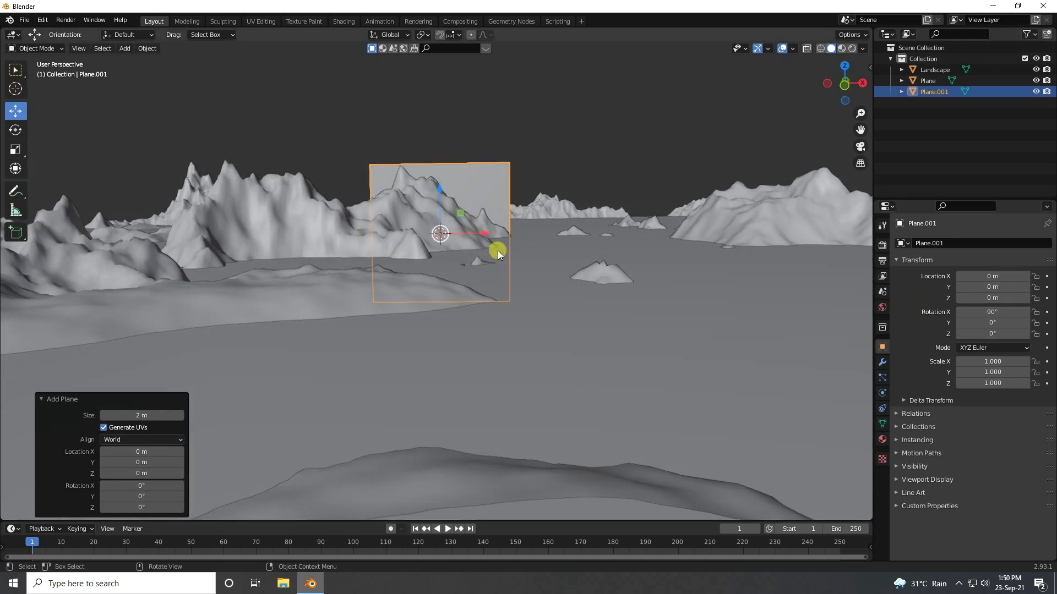
pyautogui.click(15, 149)
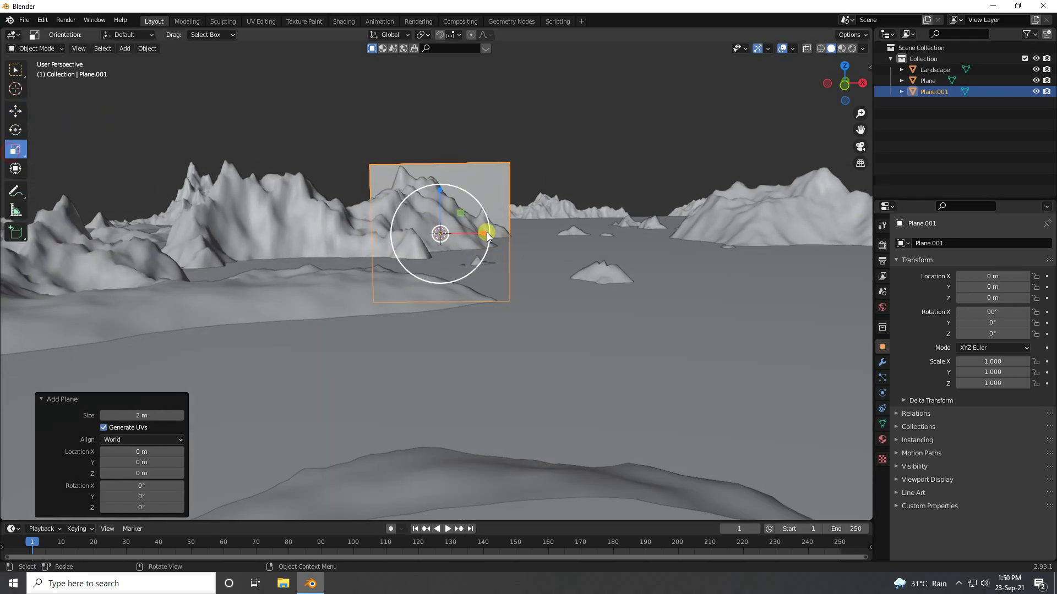
pyautogui.moveTo(483, 236); pyautogui.dragTo(451, 235)
pyautogui.moveTo(440, 190); pyautogui.dragTo(448, 148)
# Step: Raise the narrow upright plane about 0.63 m along Z
pyautogui.click(16, 112)
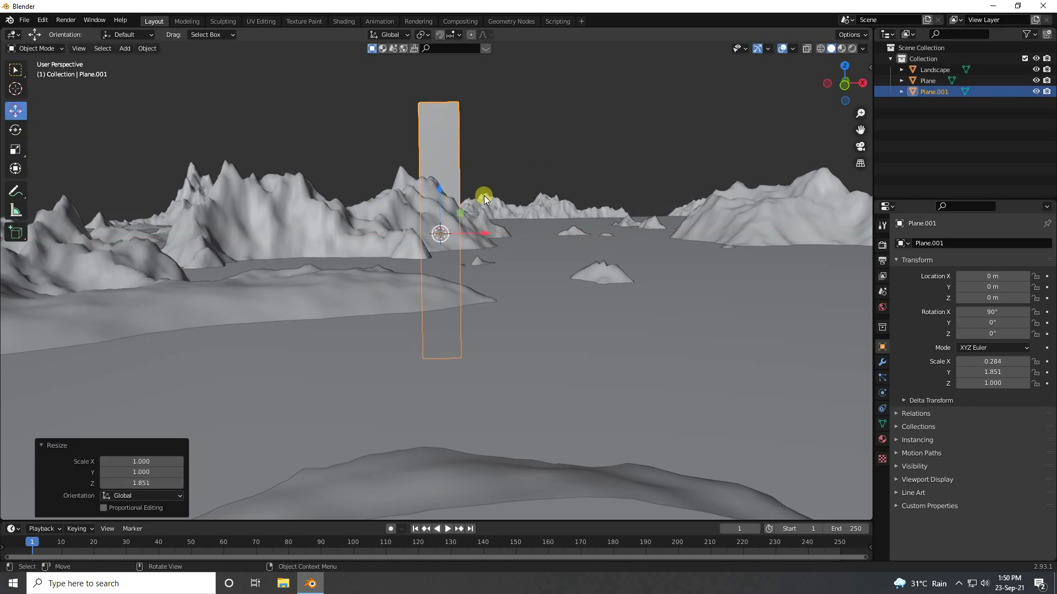
pyautogui.moveTo(438, 190); pyautogui.dragTo(446, 144)
pyautogui.scroll(4, 447, 138)
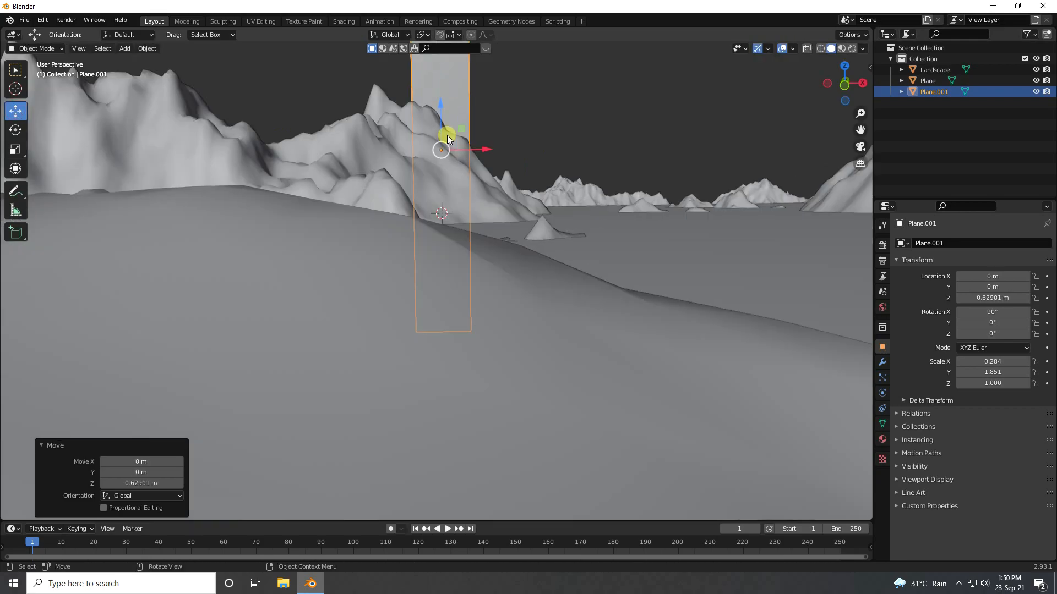
pyautogui.scroll(-6, 430, 164)
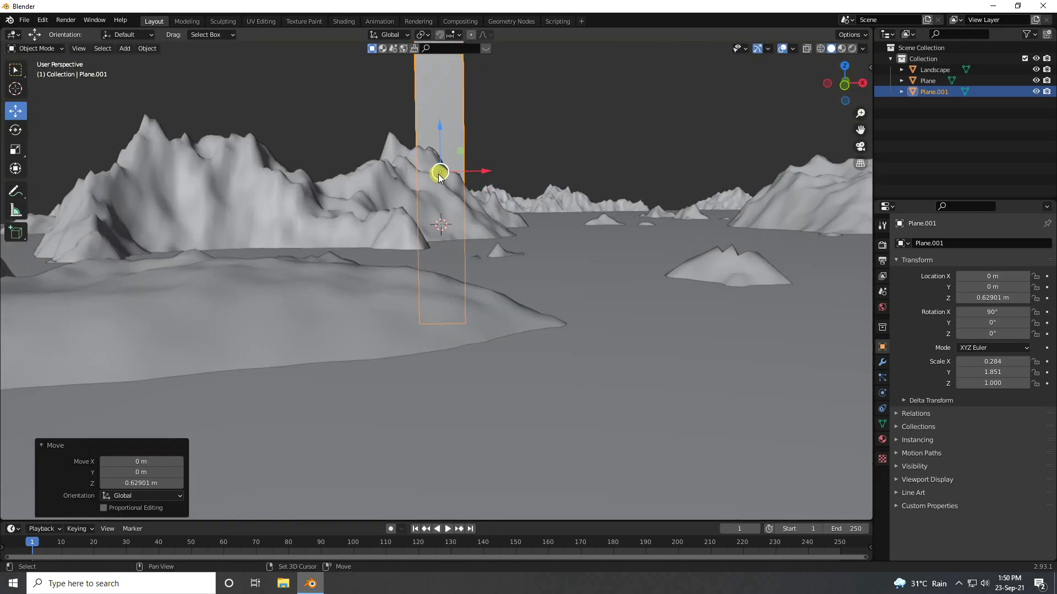
# Step: Move the landscape to about -1.633 m in X and lower it about 0.12 m, clearing the area around the upright plane
pyautogui.click(299, 275)
pyautogui.moveTo(484, 314); pyautogui.dragTo(348, 309)
pyautogui.moveTo(309, 270); pyautogui.dragTo(314, 282)
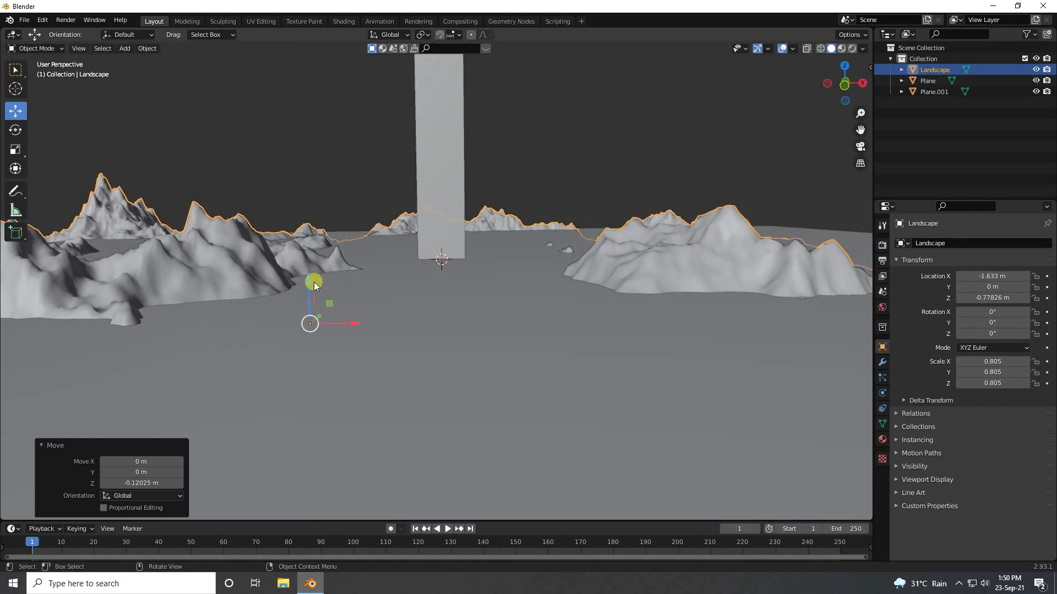
# Step: Copy and paste the landscape, and raise the copy about 2.57 m above the original
pyautogui.keyDown('shift'); pyautogui.moveTo(471, 290); pyautogui.dragTo(445, 317, button='middle'); pyautogui.keyUp('shift')
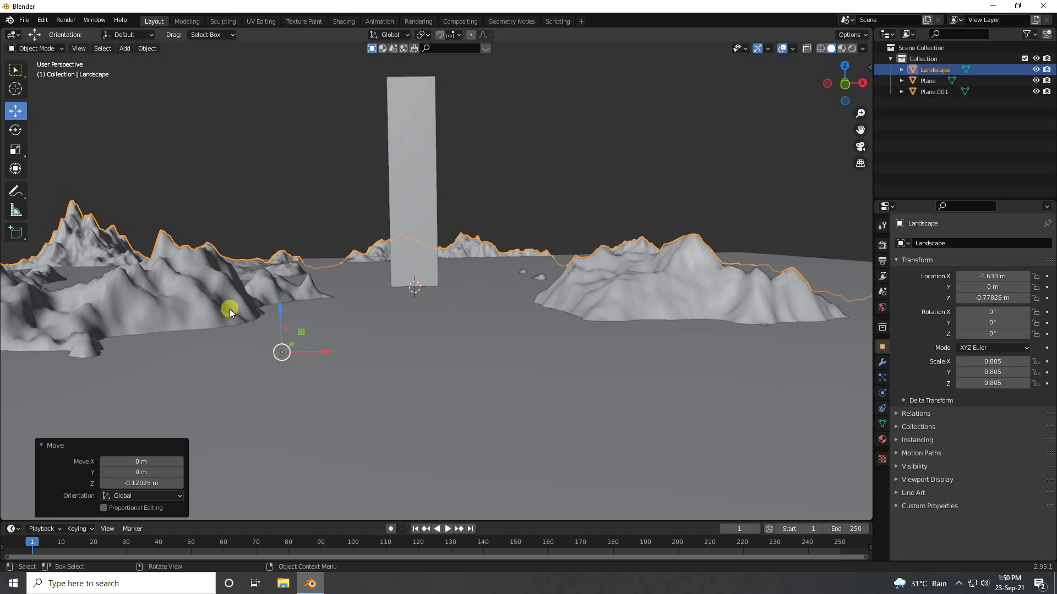
pyautogui.click(199, 292)
pyautogui.click(82, 235)
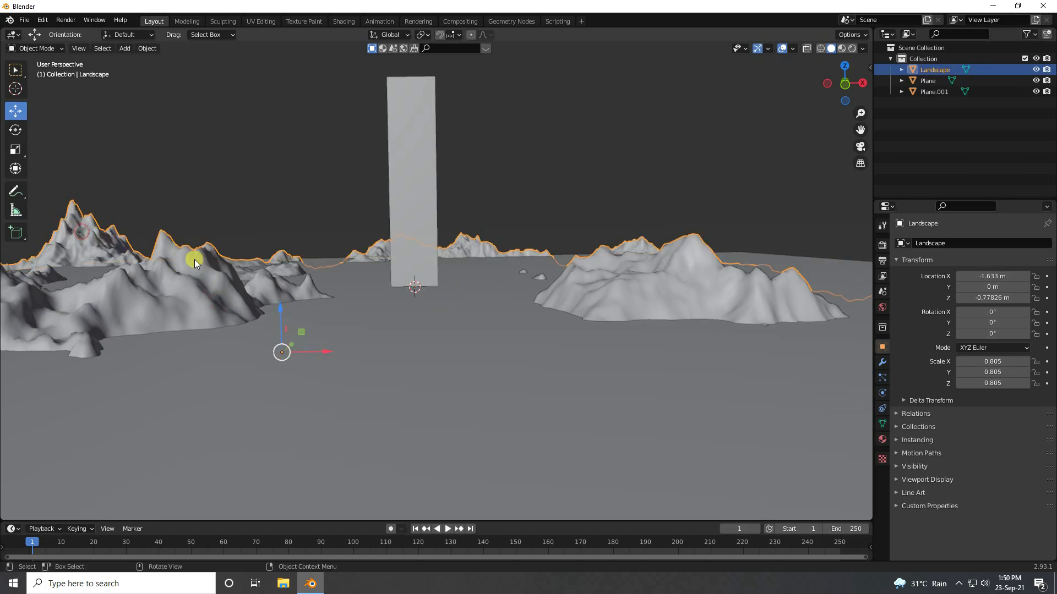
pyautogui.rightClick(194, 259)
pyautogui.click(157, 259)
pyautogui.hotkey('ctrl', 'v')
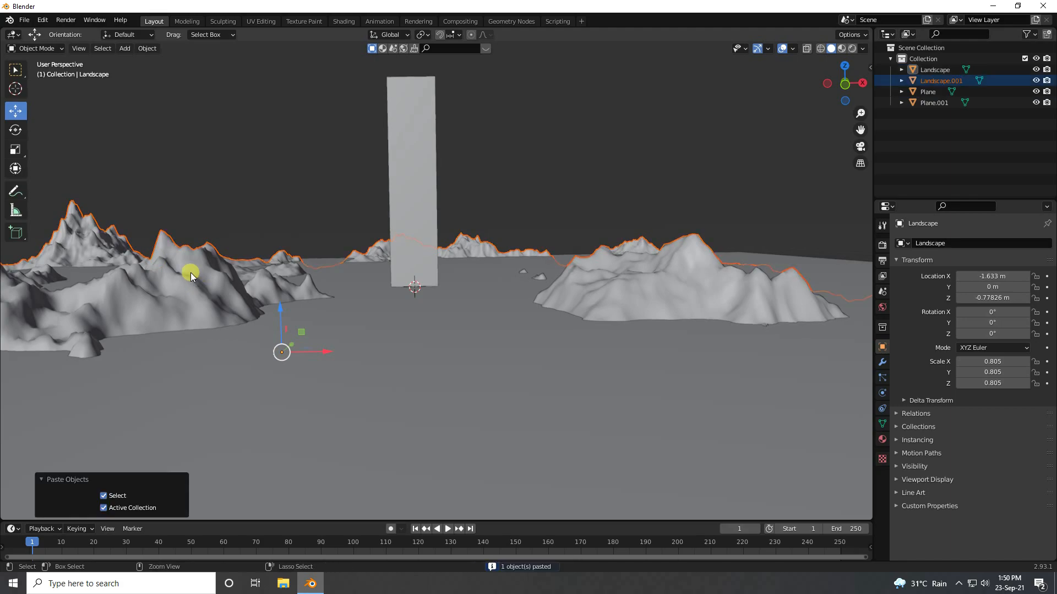
pyautogui.moveTo(281, 301); pyautogui.dragTo(316, 90)
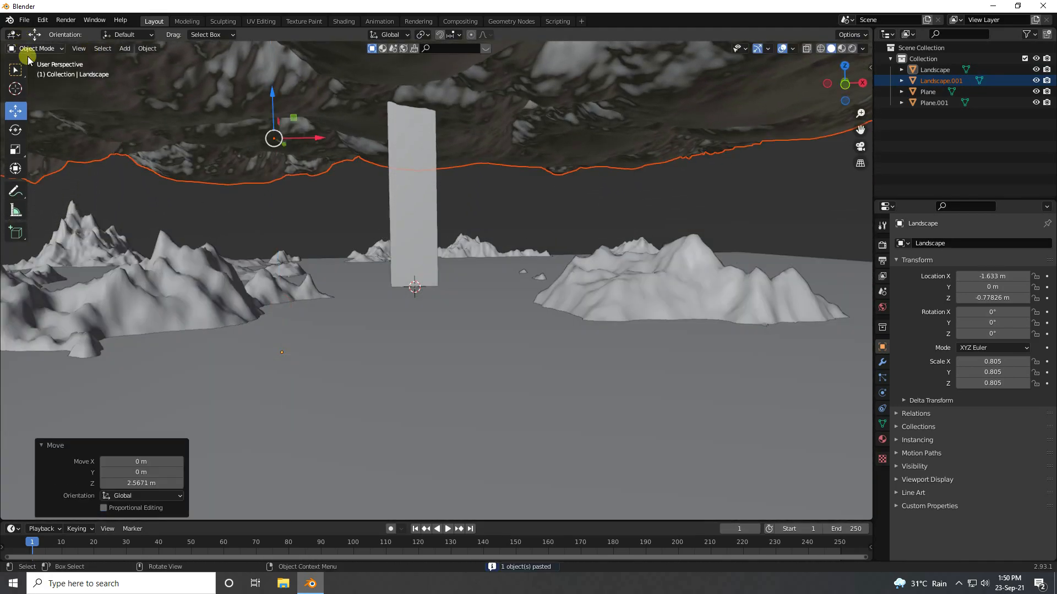
# Step: Flip the copied landscape with an X rotation of -180° and raise it about 1.42 m as a ceiling
pyautogui.click(18, 130)
pyautogui.moveTo(262, 154); pyautogui.dragTo(287, 71)
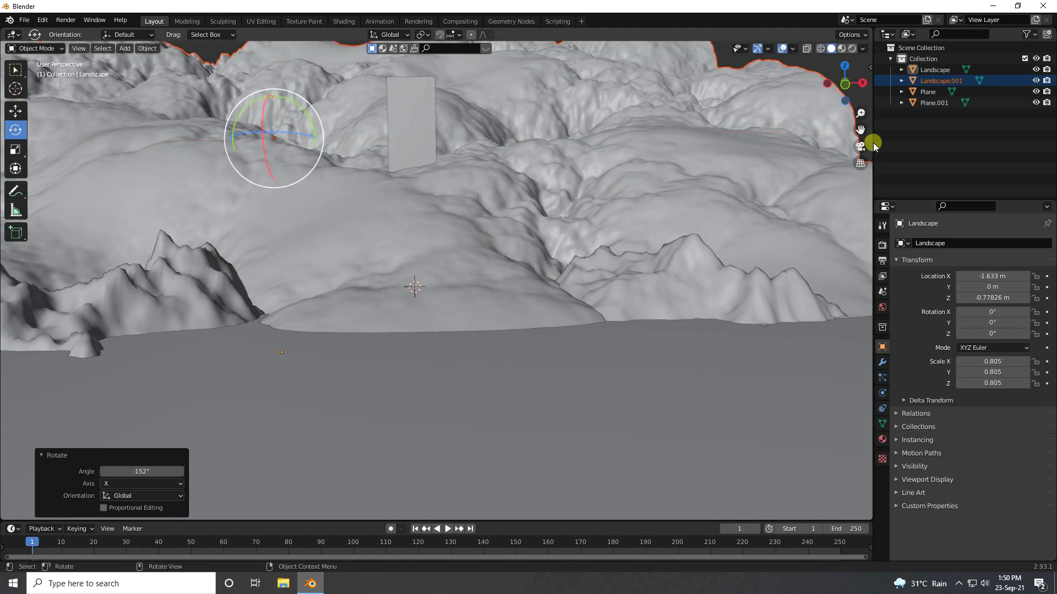
pyautogui.click(941, 80)
pyautogui.click(997, 316)
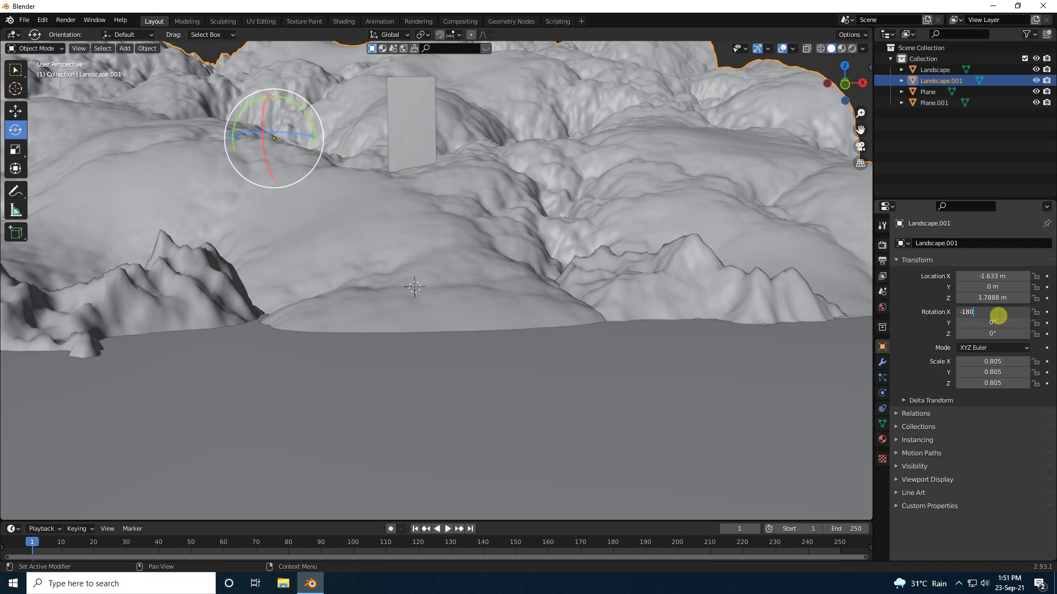
pyautogui.press('Return')
pyautogui.click(11, 110)
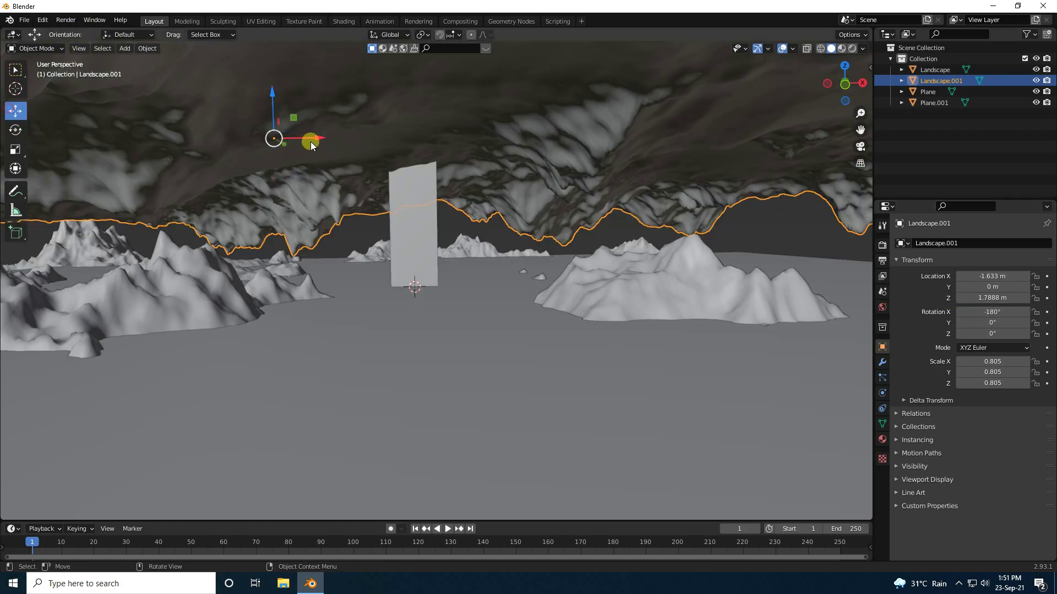
pyautogui.moveTo(270, 92); pyautogui.dragTo(304, 467)
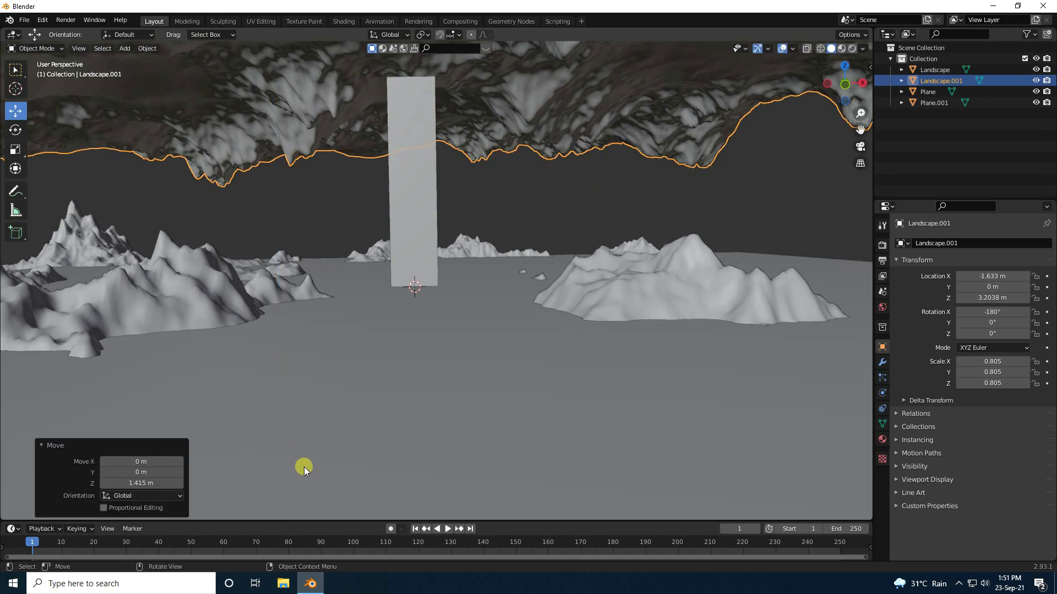
# Step: Duplicate the ceiling landscape in place and scale the duplicate uniformly by about 0.312
pyautogui.click(326, 131)
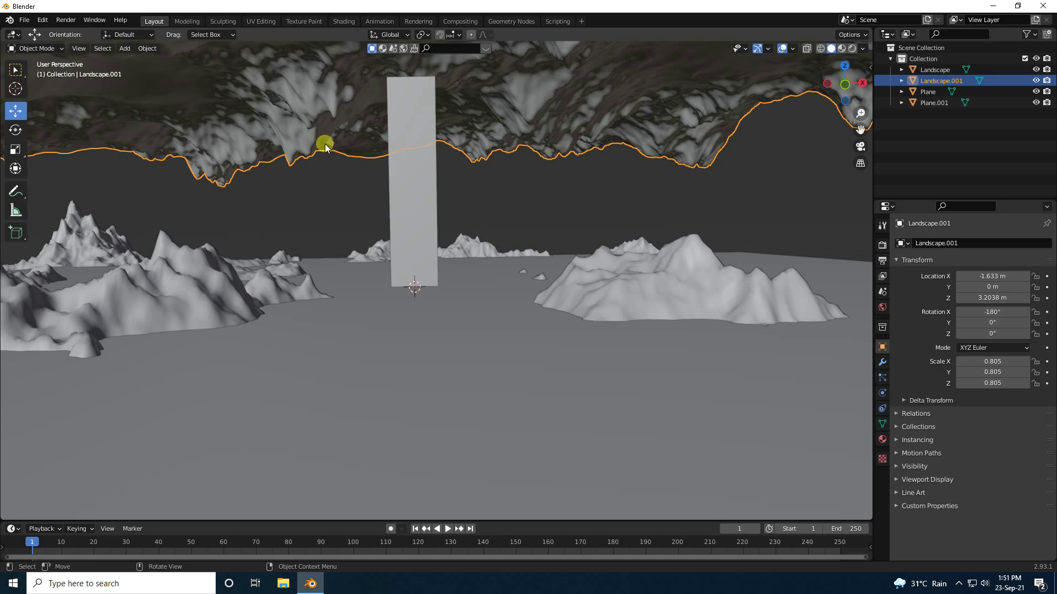
pyautogui.hotkey('shift', 'd')
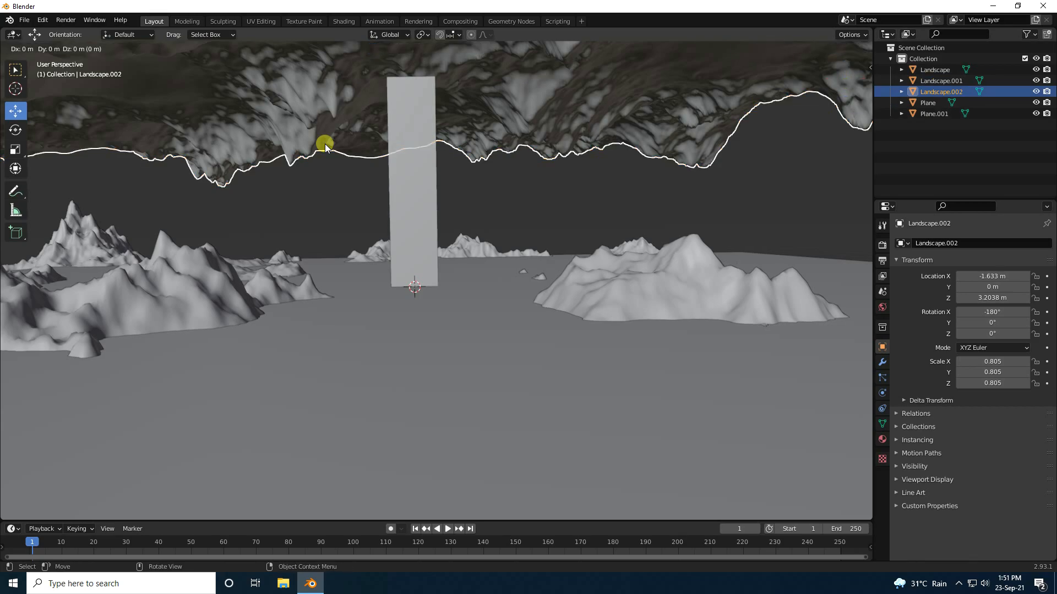
pyautogui.click(324, 144)
pyautogui.click(939, 92)
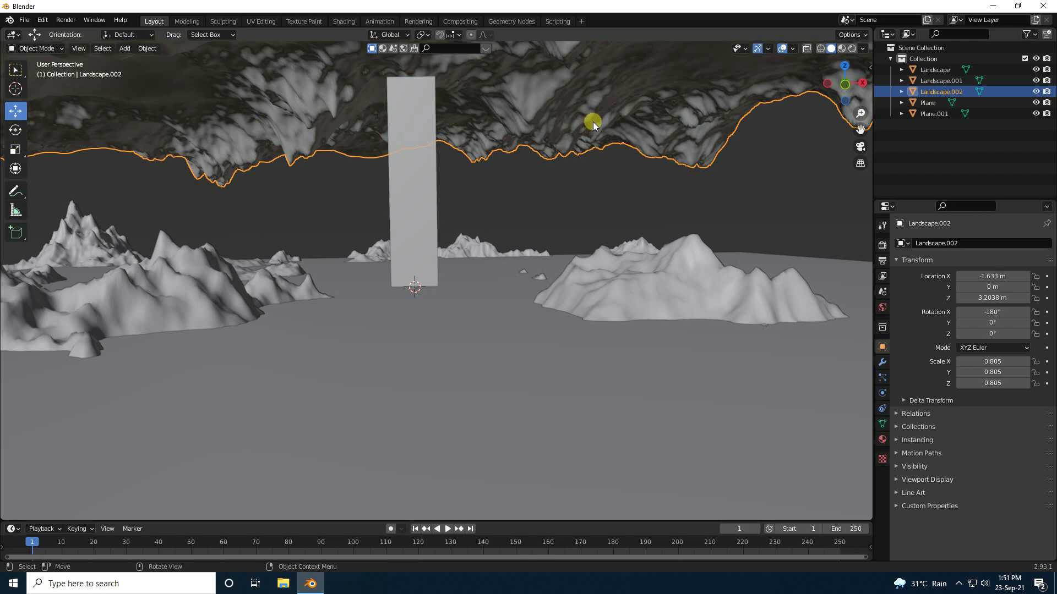
pyautogui.press('s')
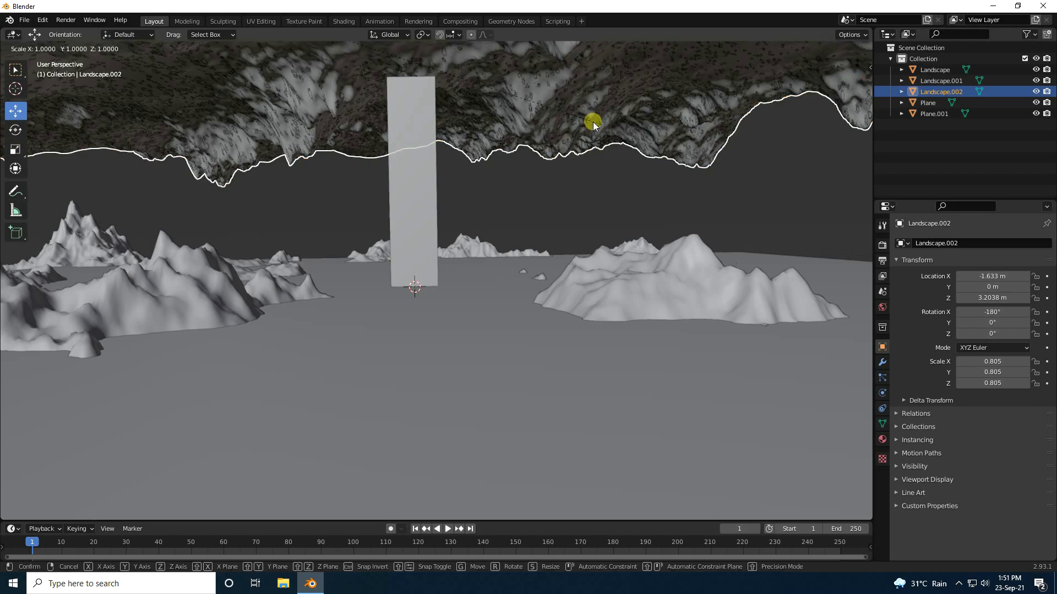
pyautogui.click(362, 69)
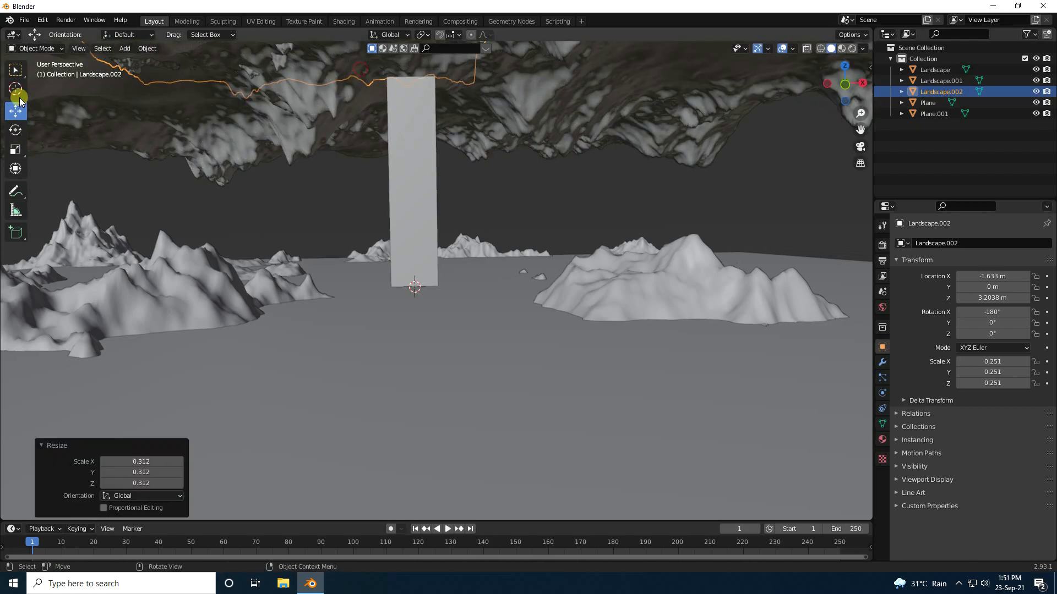
# Step: Move the small landscape duplicate around the upper end of the upright plane, at about X -0.087 m and Z 2.243 m
pyautogui.keyDown('shift'); pyautogui.moveTo(342, 150); pyautogui.dragTo(366, 220, button='middle'); pyautogui.keyUp('shift')
pyautogui.moveTo(299, 75); pyautogui.dragTo(396, 143)
# Step: Scale the small ceiling landscape uniformly by about 0.493 and stretch it along Z by about 3.157
pyautogui.press('s')
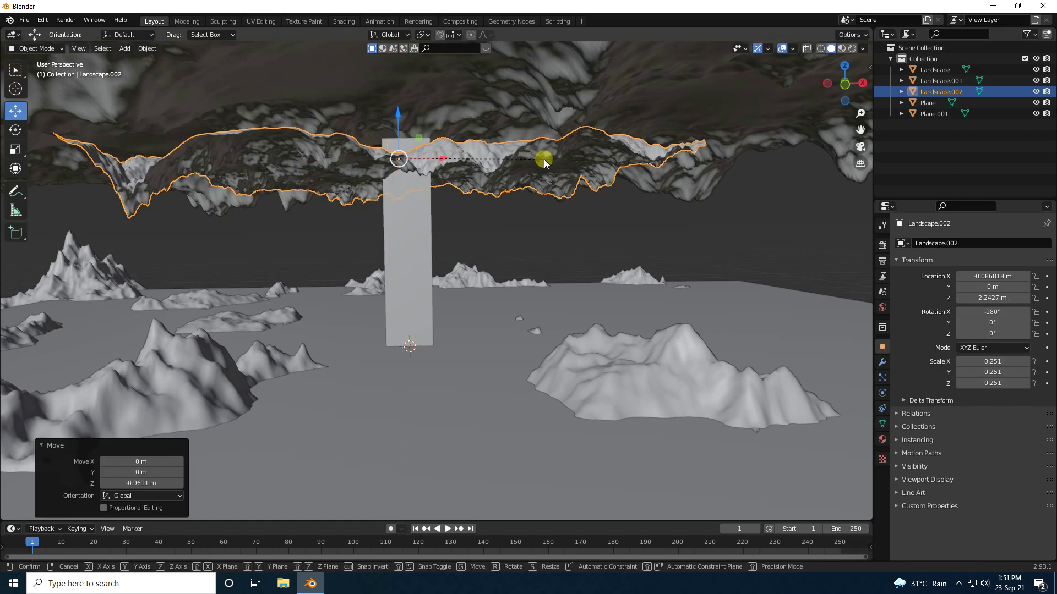
pyautogui.click(476, 148)
pyautogui.moveTo(493, 172)
pyautogui.mouseDown(button='middle')
pyautogui.moveTo(366, 181)
pyautogui.moveTo(501, 164)
pyautogui.moveTo(495, 170)
pyautogui.mouseUp(button='middle')
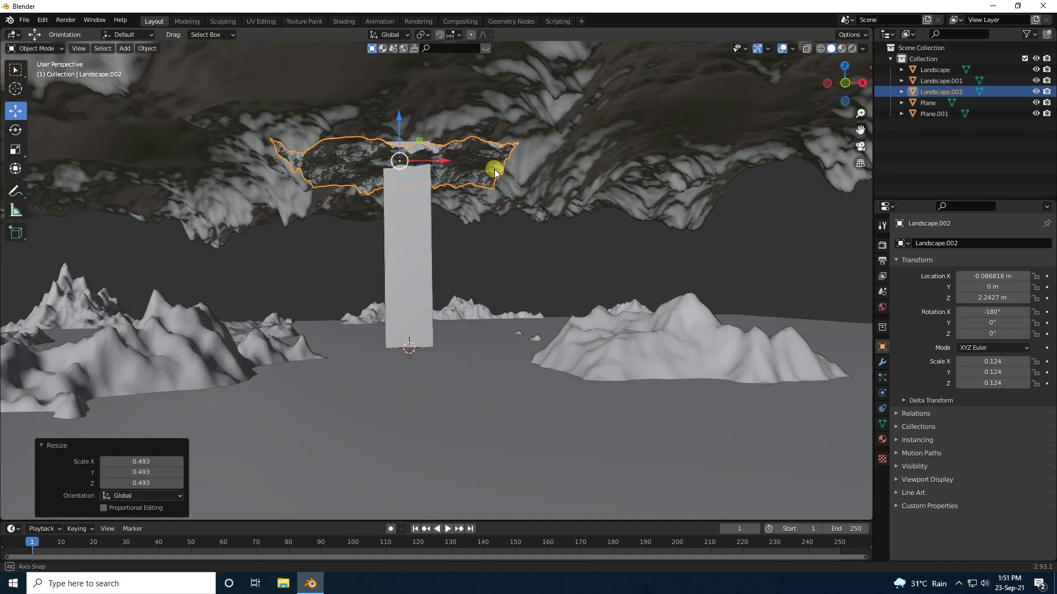
pyautogui.moveTo(396, 114); pyautogui.dragTo(437, 490)
pyautogui.click(15, 149)
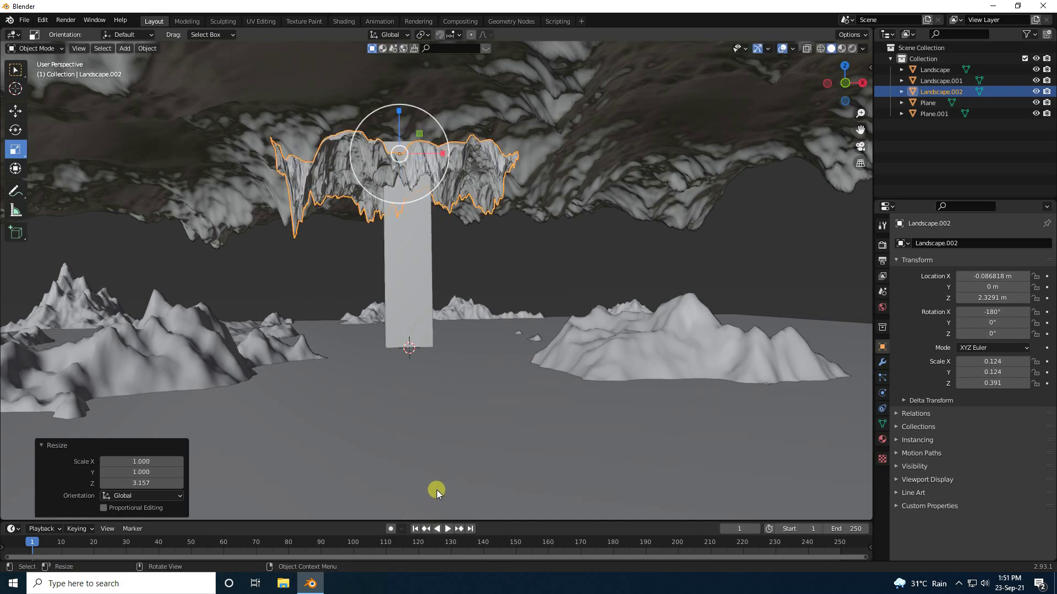
# Step: Raise the stretched small landscape about 0.334 m above the upright plane's upper end
pyautogui.click(14, 110)
pyautogui.moveTo(436, 310); pyautogui.dragTo(413, 331, button='middle')
pyautogui.moveTo(377, 104); pyautogui.dragTo(377, 68)
pyautogui.moveTo(392, 245); pyautogui.dragTo(395, 242, button='middle')
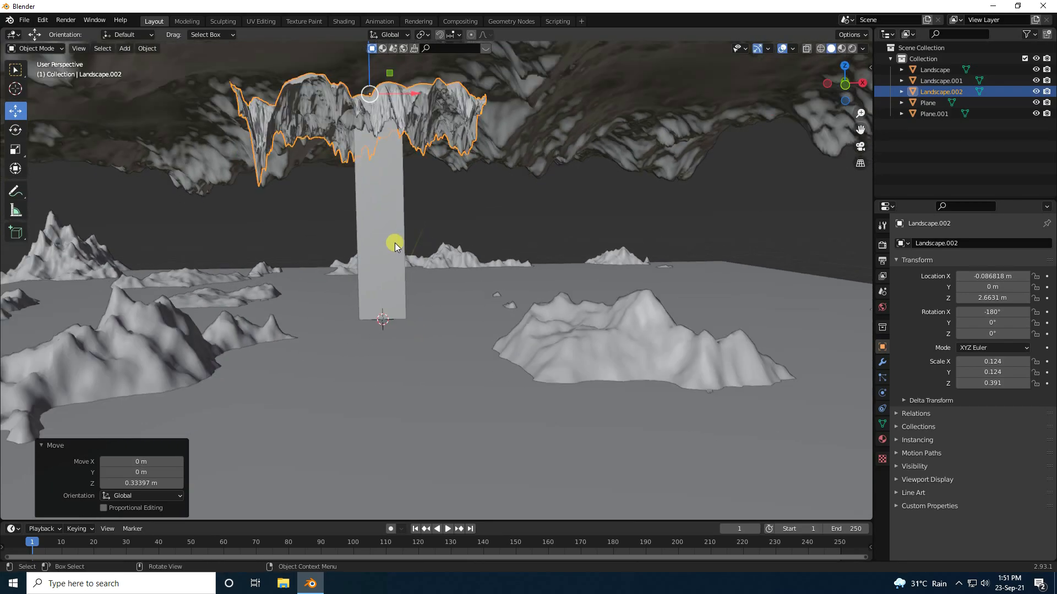
pyautogui.click(310, 116)
pyautogui.hotkey('ctrl', 'v')
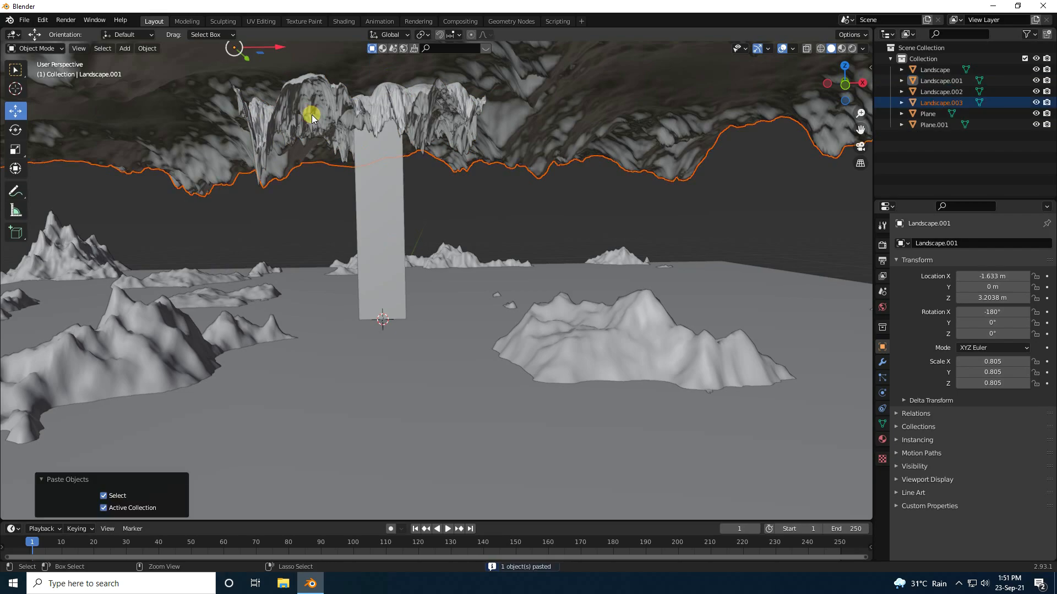
pyautogui.hotkey('ctrl', 'z')
# Step: Copy and paste the small ceiling landscape and lower the copy to about Z 0.419 m near the plane's base
pyautogui.click(322, 126)
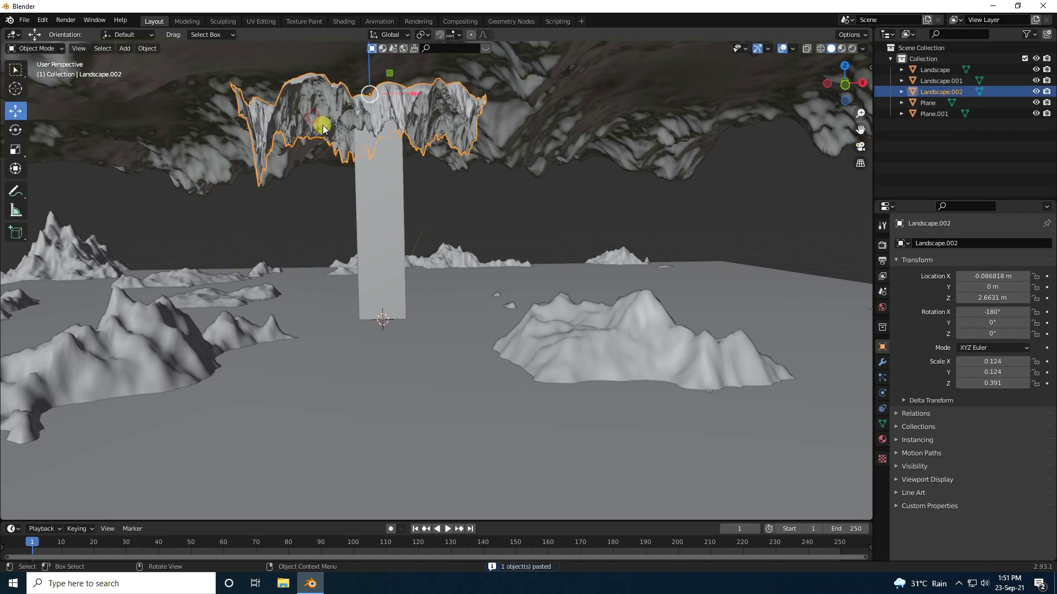
pyautogui.hotkey('ctrl', 'v')
pyautogui.moveTo(370, 69); pyautogui.dragTo(371, 262)
pyautogui.click(456, 306)
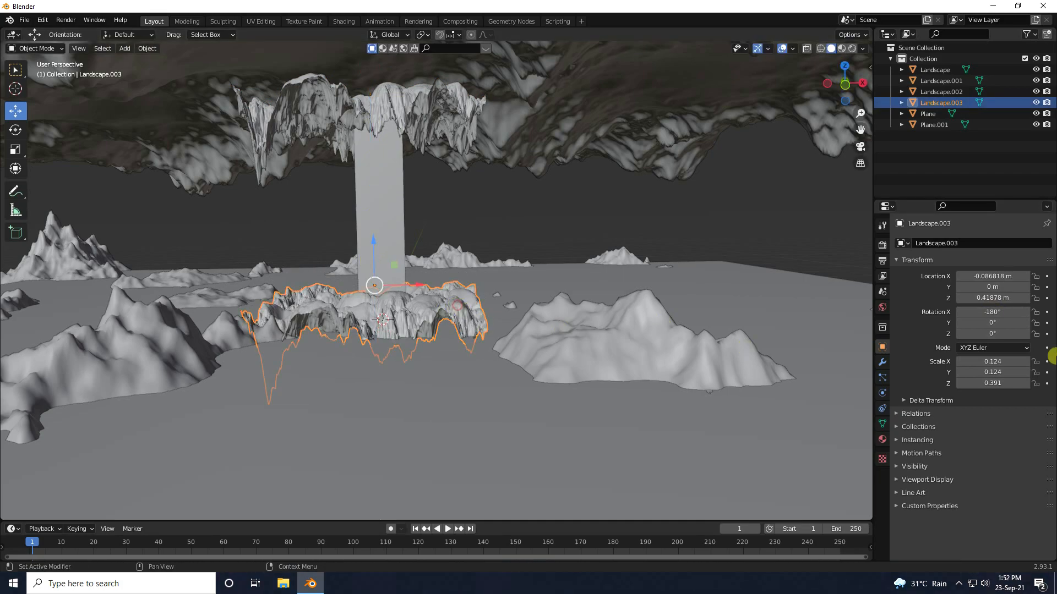
# Step: Set the lower copy's X rotation to 0° and lower it about 0.649 m into the ground
pyautogui.click(996, 312)
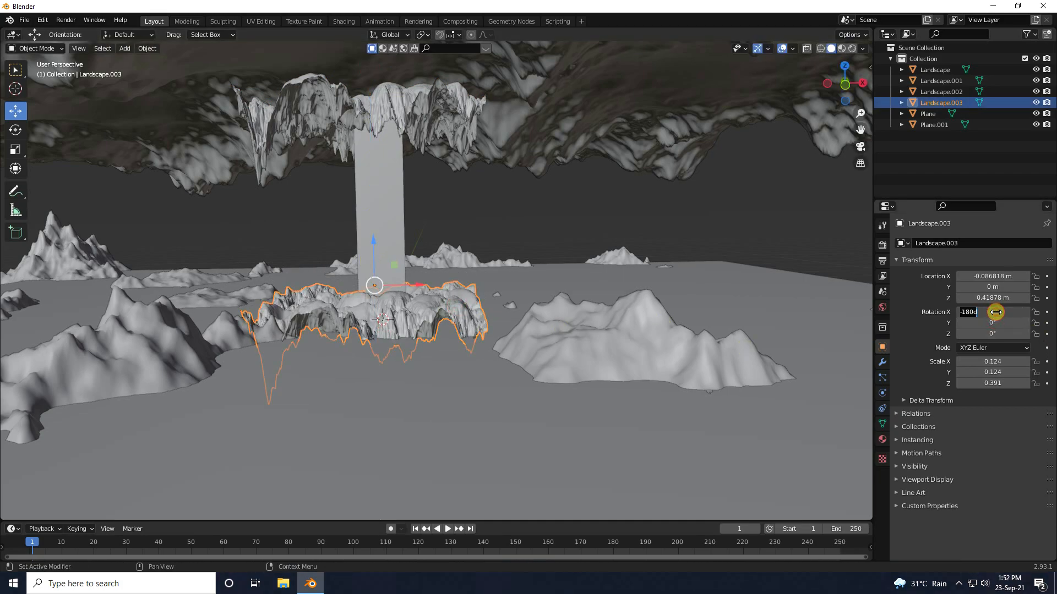
pyautogui.write('0')
pyautogui.press('Return')
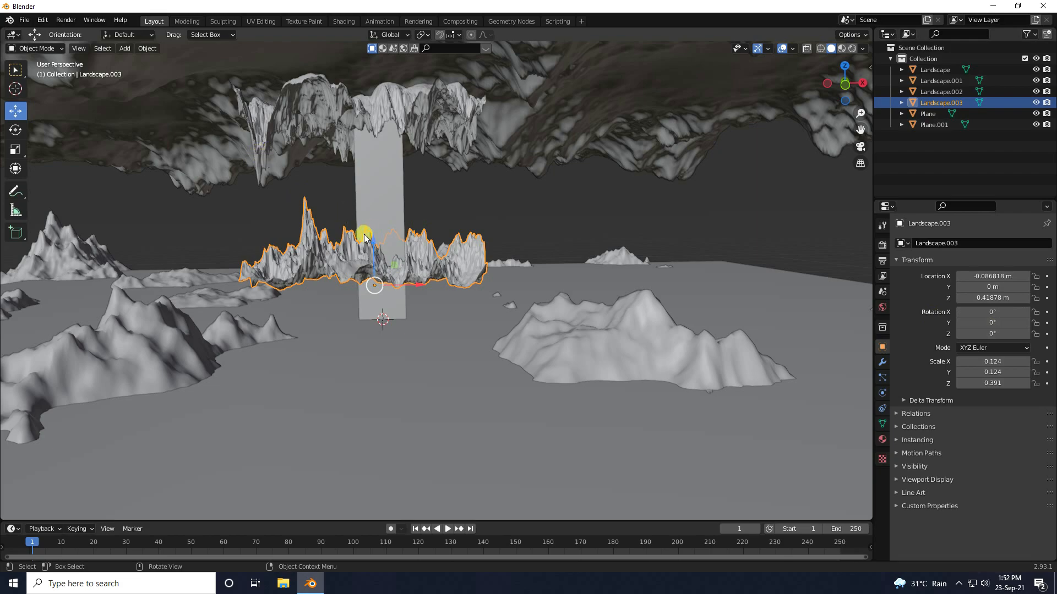
pyautogui.moveTo(372, 243); pyautogui.dragTo(315, 318)
# Step: Set the lower copy's Z rotation to 270°, raise it slightly, and select the original landscape
pyautogui.click(996, 333)
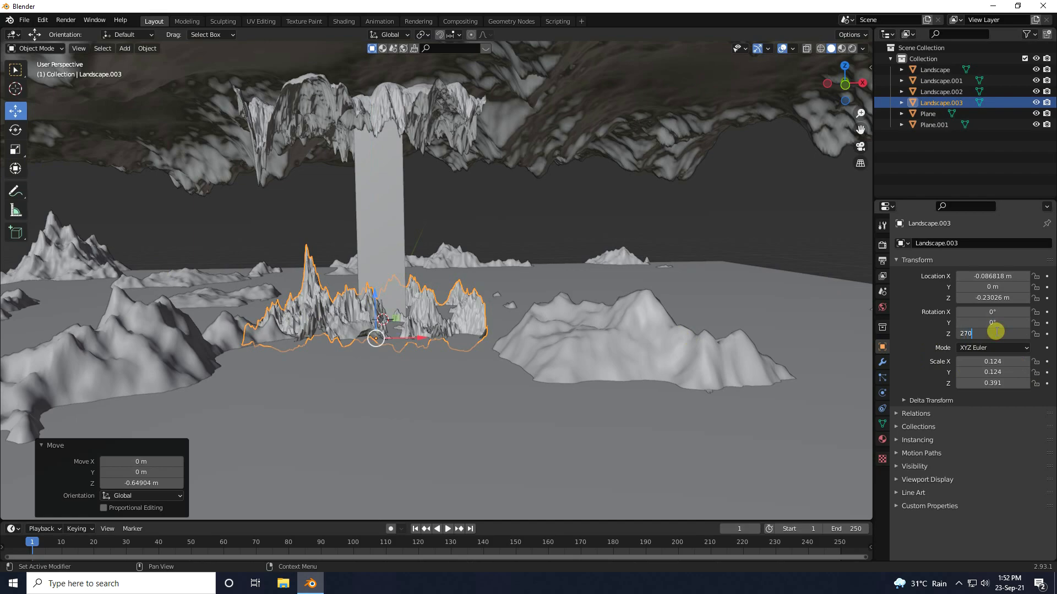
pyautogui.press('Return')
pyautogui.moveTo(375, 291); pyautogui.dragTo(373, 281)
pyautogui.click(457, 243)
pyautogui.scroll(3, 438, 235)
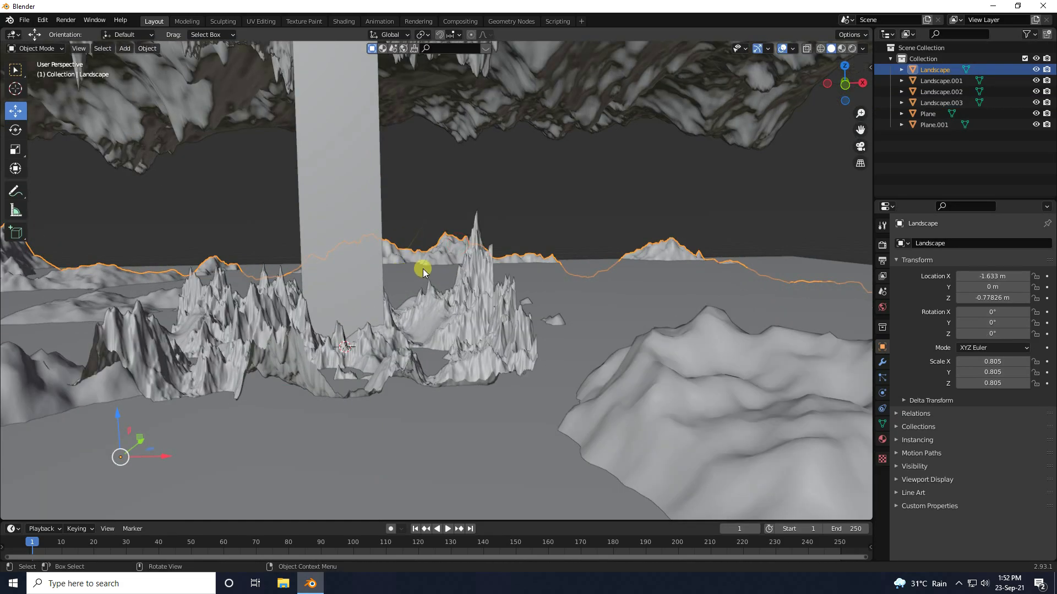
pyautogui.scroll(-5, 484, 352)
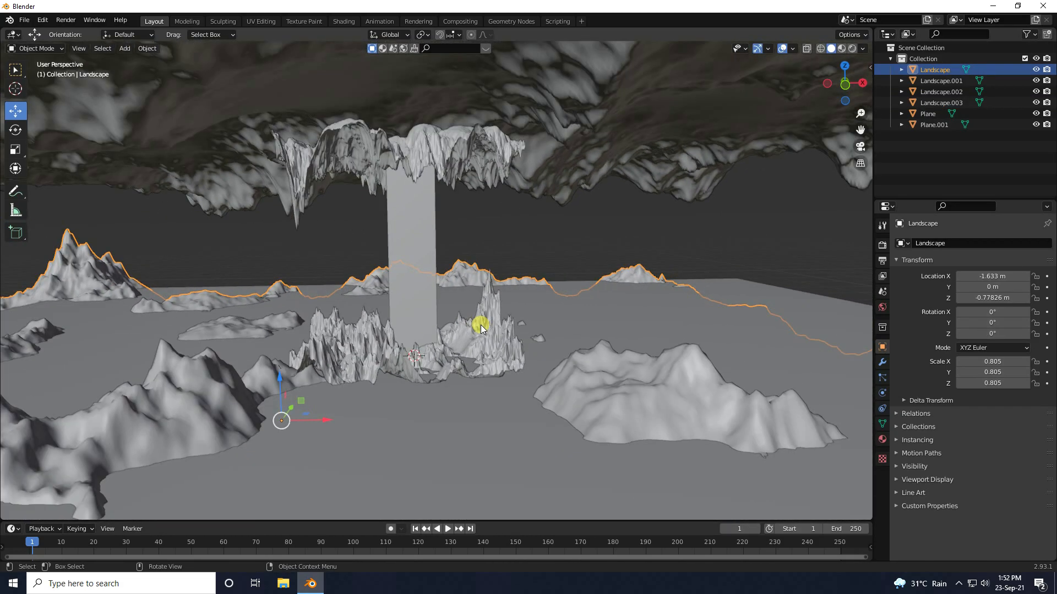
# Step: Add a new landscape mesh using the mountain 1 preset
pyautogui.scroll(2, 470, 323)
pyautogui.click(125, 47)
pyautogui.moveTo(167, 58)
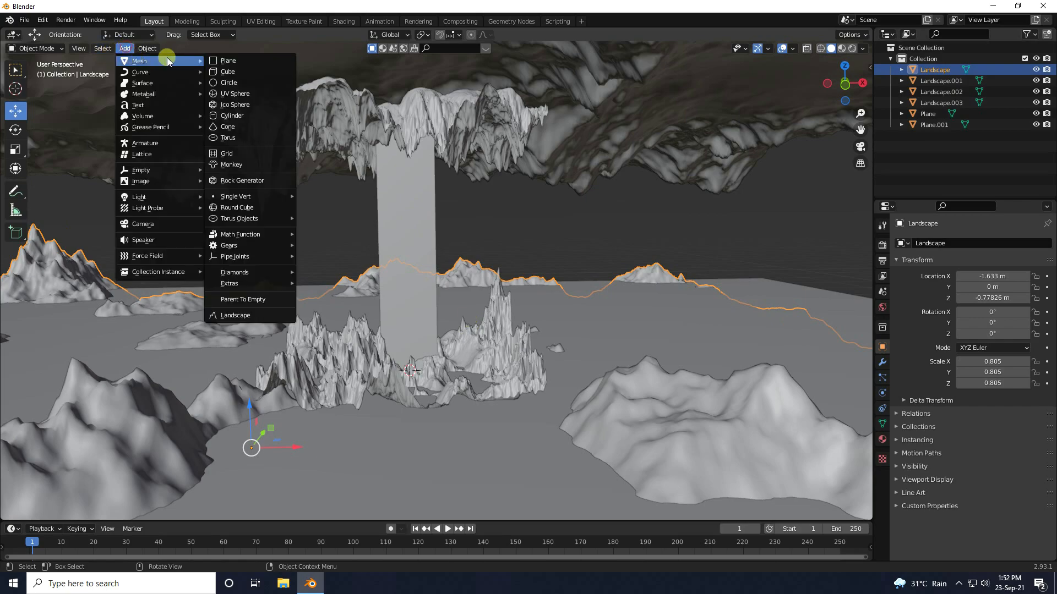
pyautogui.click(241, 315)
pyautogui.click(94, 82)
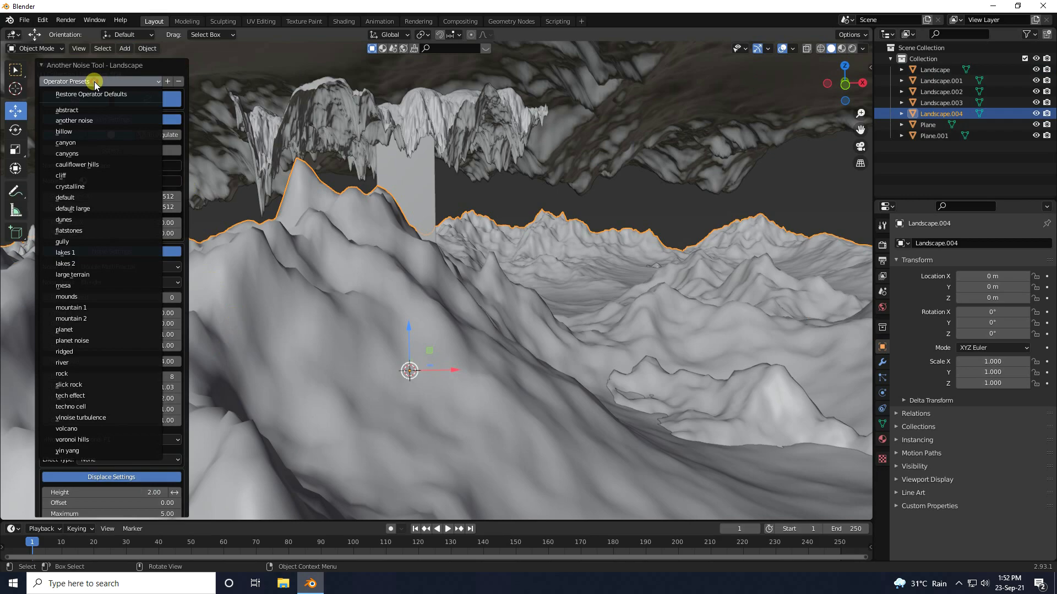
pyautogui.click(86, 308)
# Step: Move the new mountain about 1.588 m along Y and scale it uniformly by about 2.437
pyautogui.moveTo(502, 318); pyautogui.dragTo(462, 354, button='middle')
pyautogui.press('g')
pyautogui.press('y')
pyautogui.click(573, 316)
pyautogui.press('s')
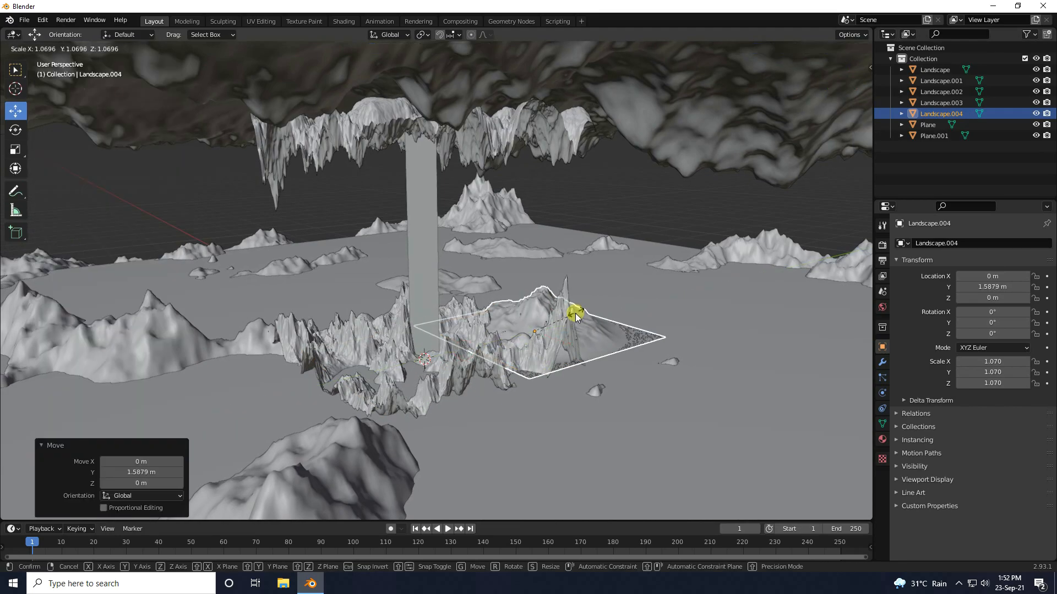
pyautogui.click(626, 289)
# Step: Move the mountain about -1.476 m along X, to one side of the upright plane
pyautogui.moveTo(503, 328); pyautogui.dragTo(556, 325, button='middle')
pyautogui.press('g')
pyautogui.press('x')
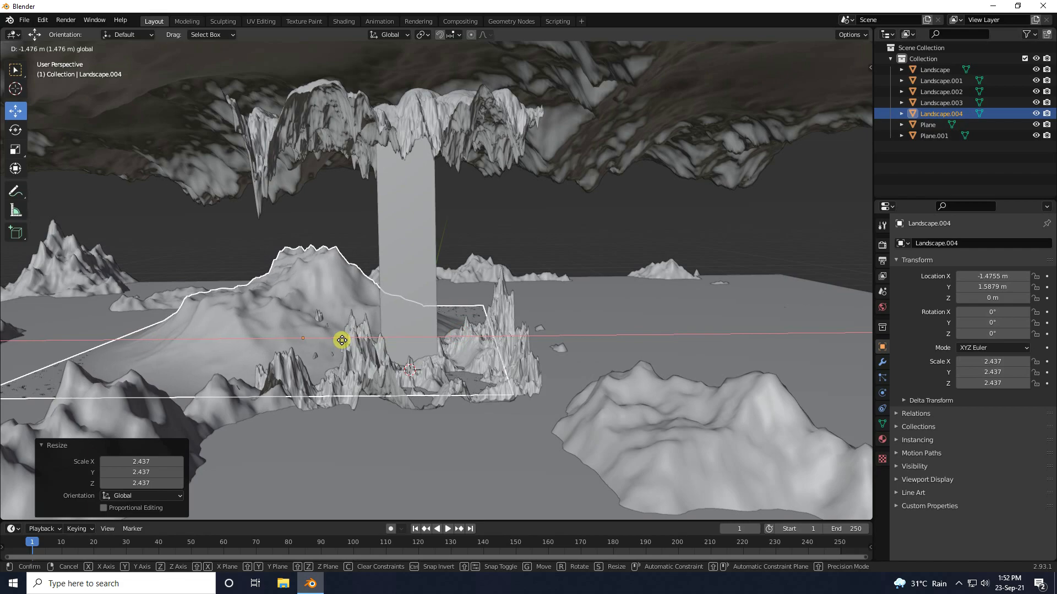
pyautogui.click(341, 340)
# Step: Copy and paste the mountain and move the copy about 2.563 m along X
pyautogui.moveTo(377, 349); pyautogui.dragTo(351, 367, button='middle')
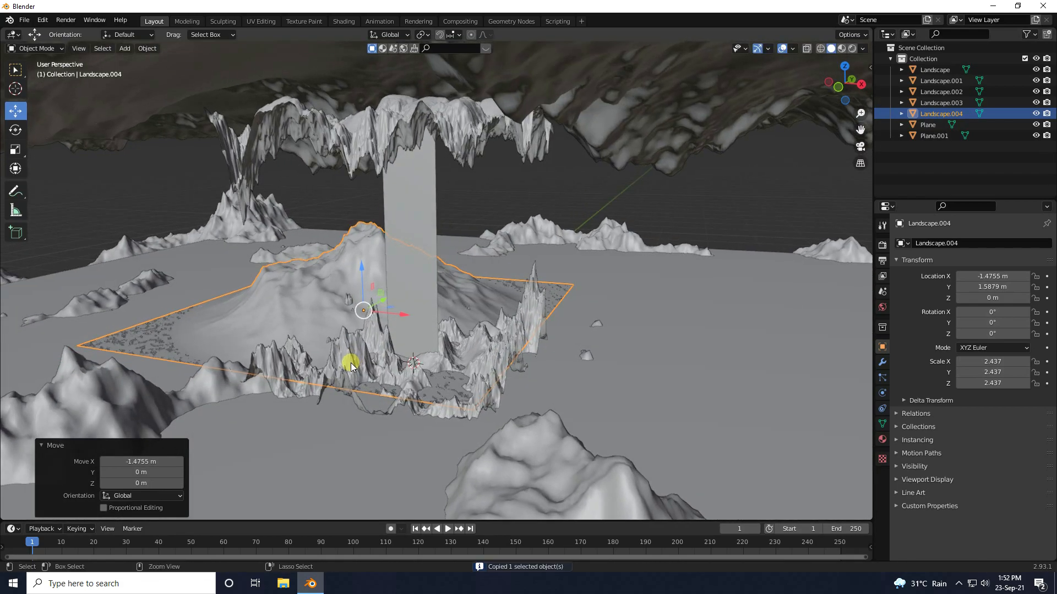
pyautogui.hotkey('ctrl', 'v')
pyautogui.moveTo(385, 301); pyautogui.dragTo(602, 312)
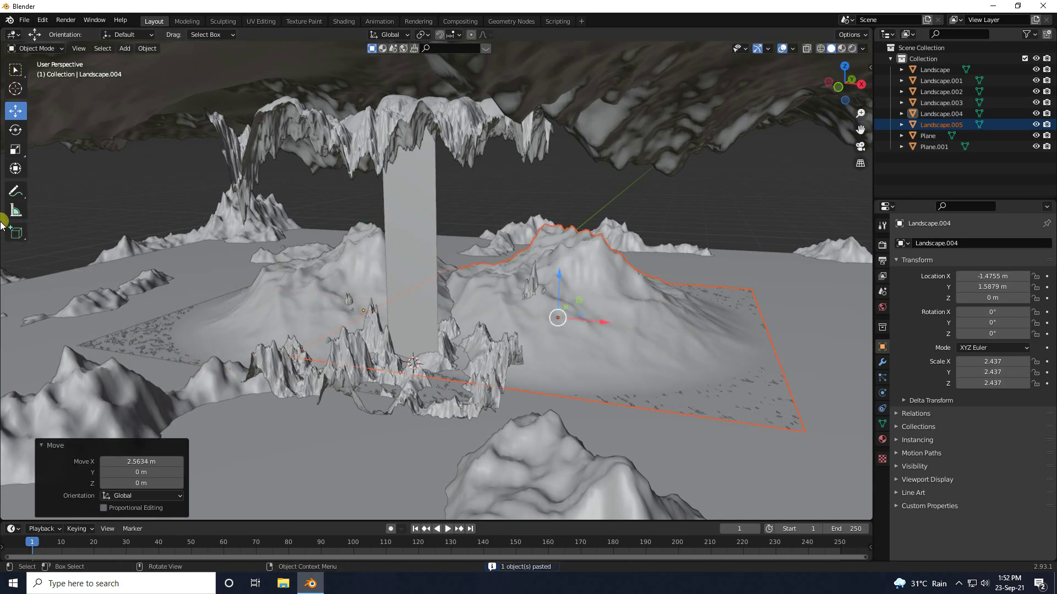
# Step: Stretch the copied mountain along Z by about 1.612 and deselect it
pyautogui.click(17, 149)
pyautogui.moveTo(558, 272); pyautogui.dragTo(557, 237)
pyautogui.click(15, 110)
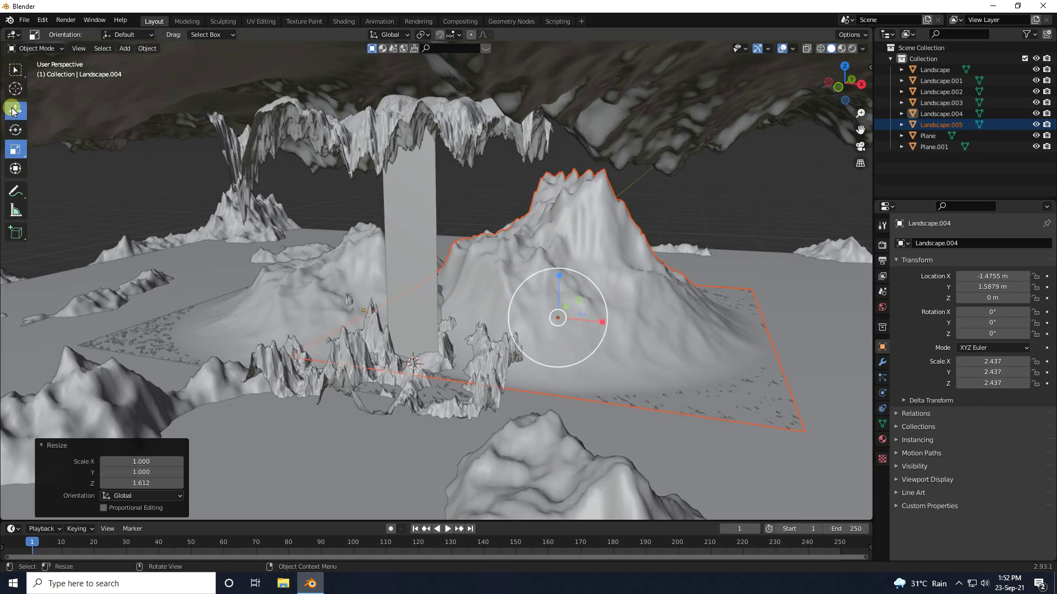
pyautogui.click(313, 200)
# Step: Add a camera and move it about -5.768 m along Y, in front of the upright plane
pyautogui.moveTo(313, 199); pyautogui.dragTo(80, 163, button='middle')
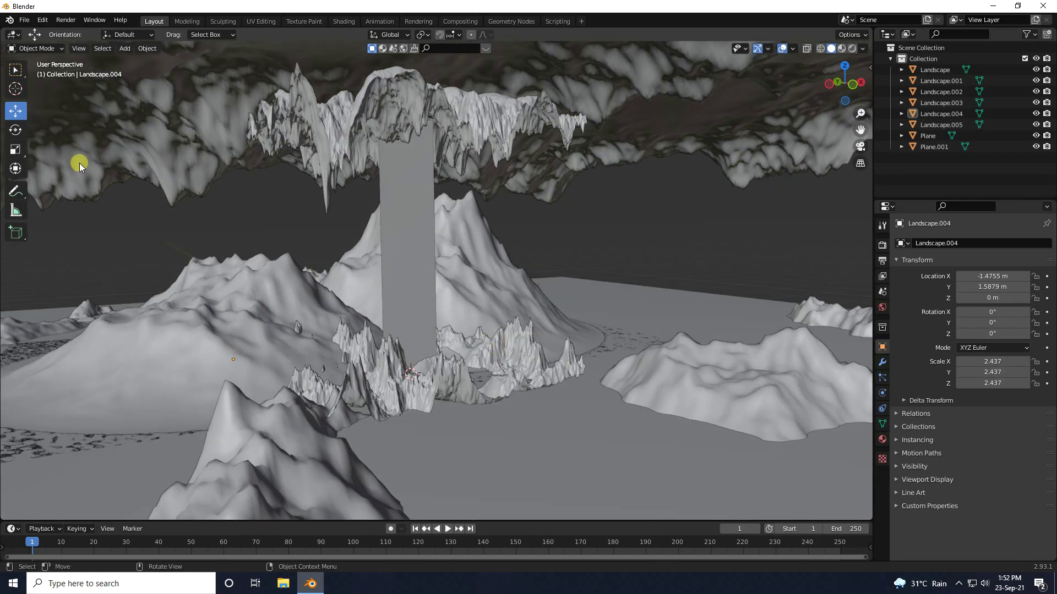
pyautogui.click(126, 49)
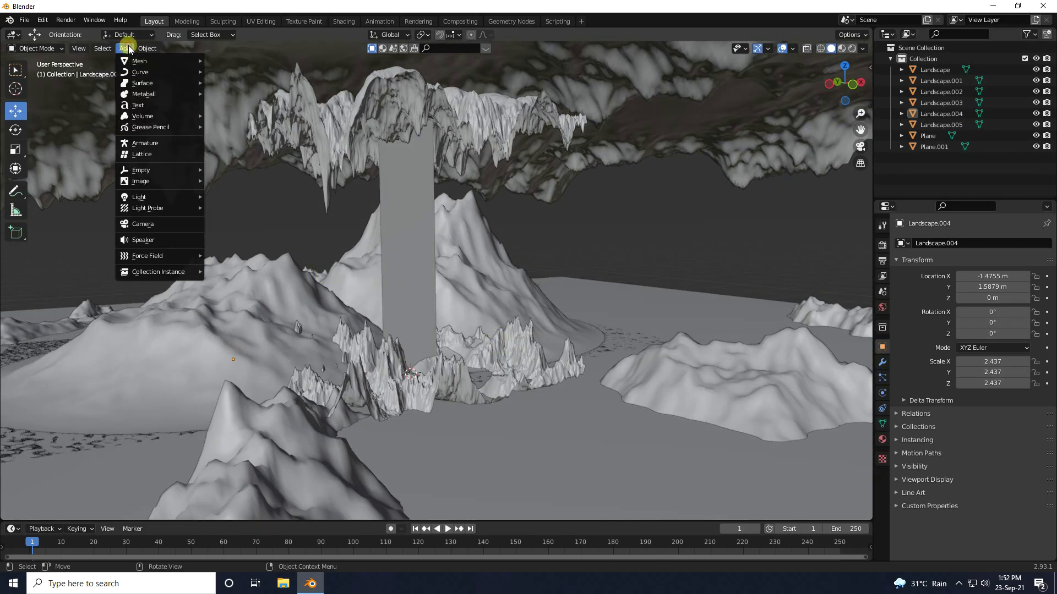
pyautogui.click(145, 224)
pyautogui.scroll(-4, 388, 361)
pyautogui.moveTo(388, 361); pyautogui.dragTo(450, 325, button='middle')
pyautogui.moveTo(388, 335); pyautogui.dragTo(777, 339)
pyautogui.moveTo(748, 348); pyautogui.dragTo(577, 349, button='middle')
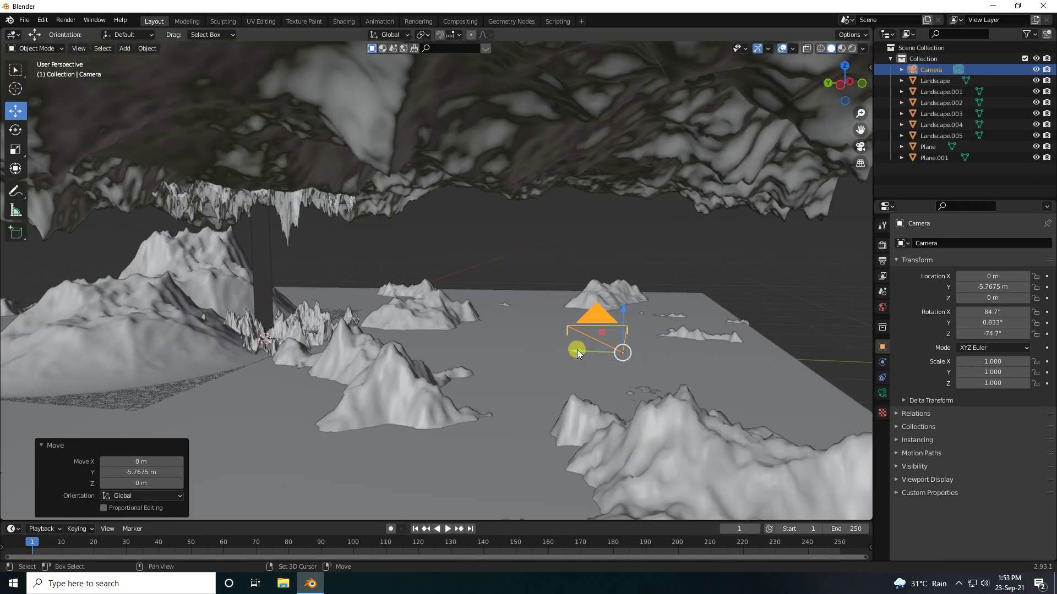
# Step: Set the camera's X, Y and Z rotation to 0°
pyautogui.doubleClick(988, 312)
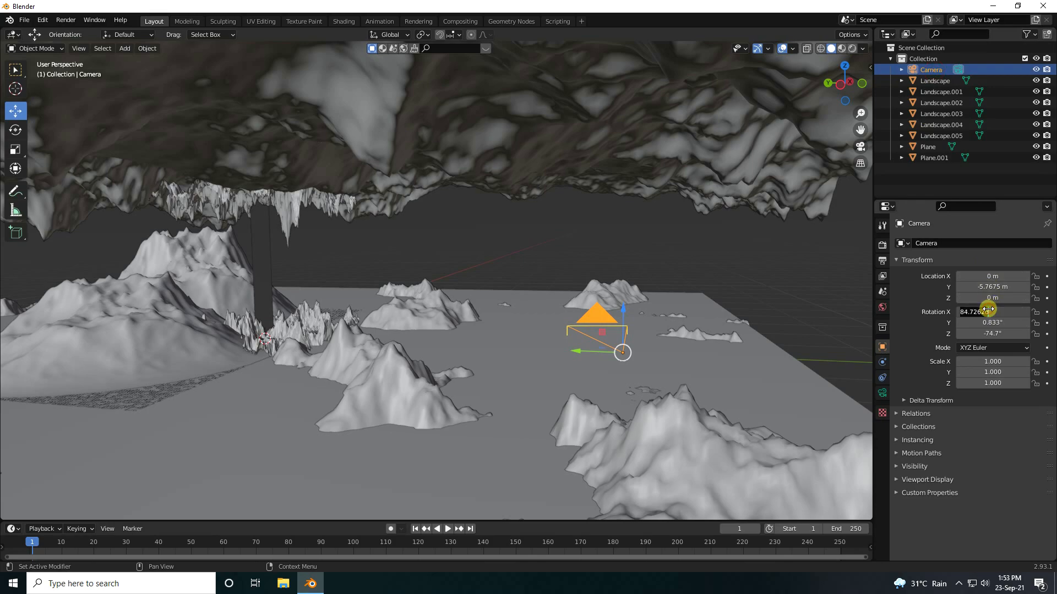
pyautogui.write('0')
pyautogui.press('Tab')
pyautogui.write('0')
pyautogui.press('Tab')
pyautogui.write('0')
pyautogui.press('Return')
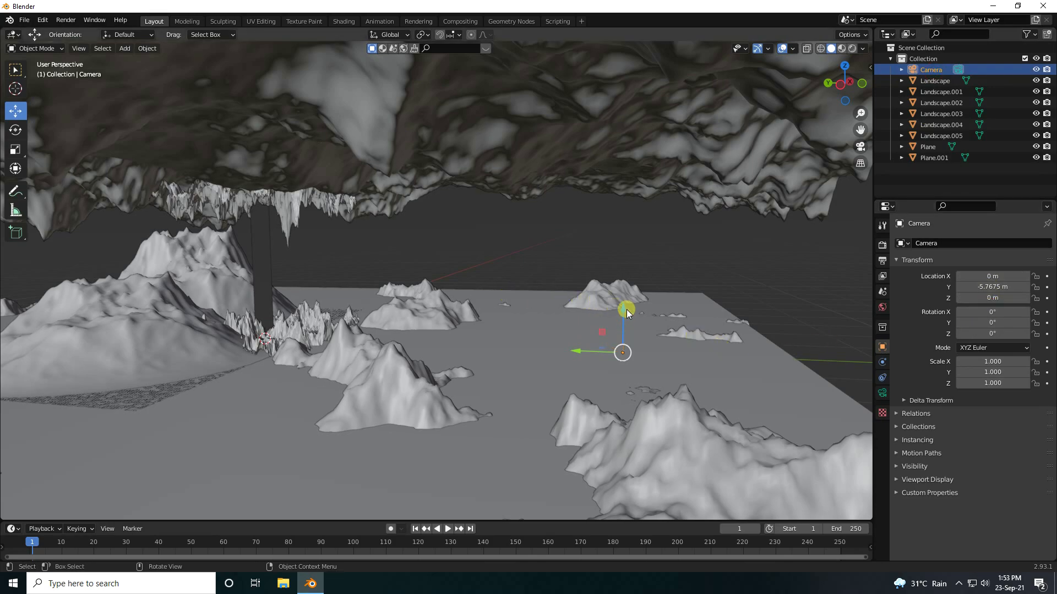
# Step: Raise the camera to about Z 1.08 m and set its X rotation to 90°
pyautogui.moveTo(626, 304); pyautogui.dragTo(676, 297)
pyautogui.click(15, 130)
pyautogui.click(984, 312)
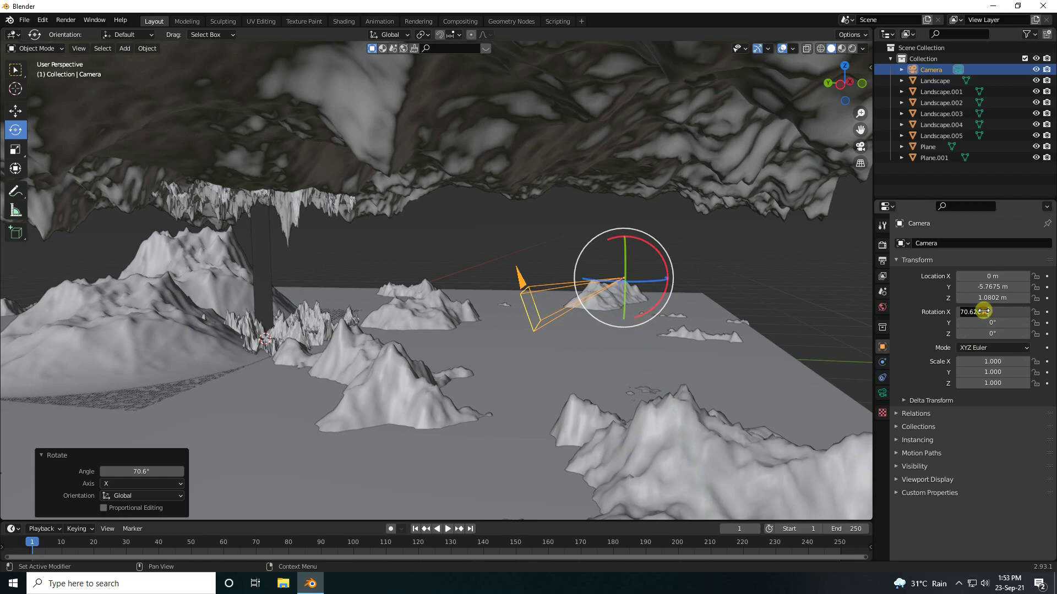
pyautogui.write('90')
pyautogui.press('Return')
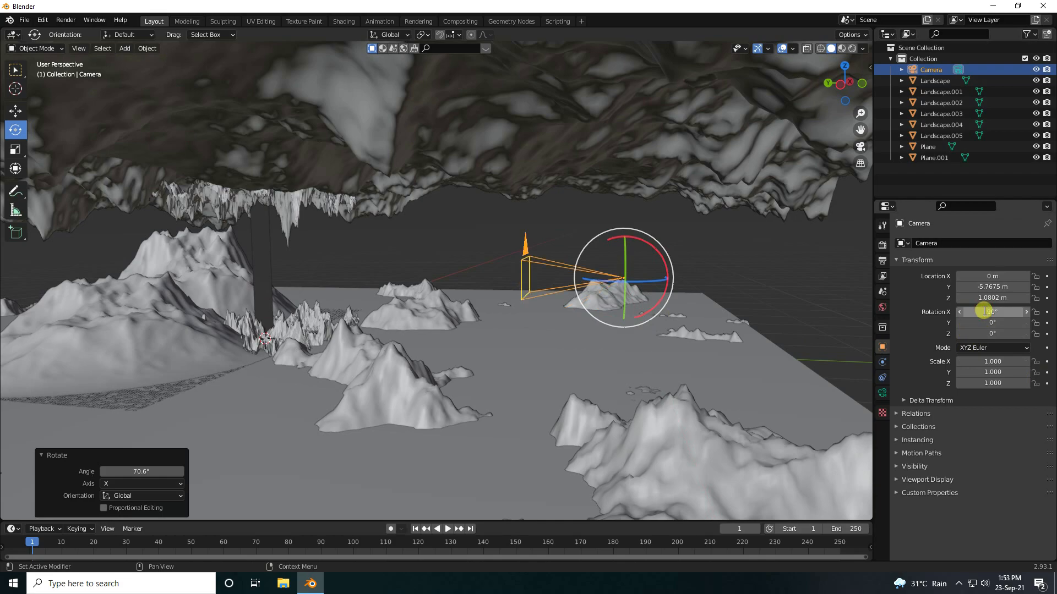
# Step: Look through the camera and reframe the cave, placing it at about X 0.31 m and Z 0.85 m and farther back along Y
pyautogui.press('KP_0')
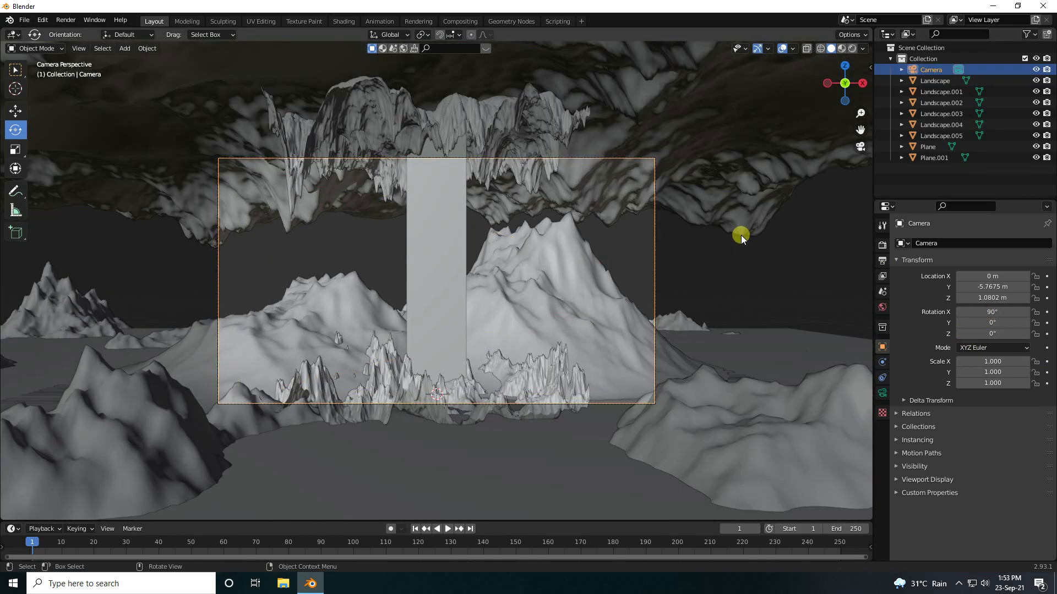
pyautogui.scroll(-3, 435, 248)
pyautogui.scroll(4, 510, 257)
pyautogui.click(933, 70)
pyautogui.moveTo(983, 298); pyautogui.dragTo(866, 307)
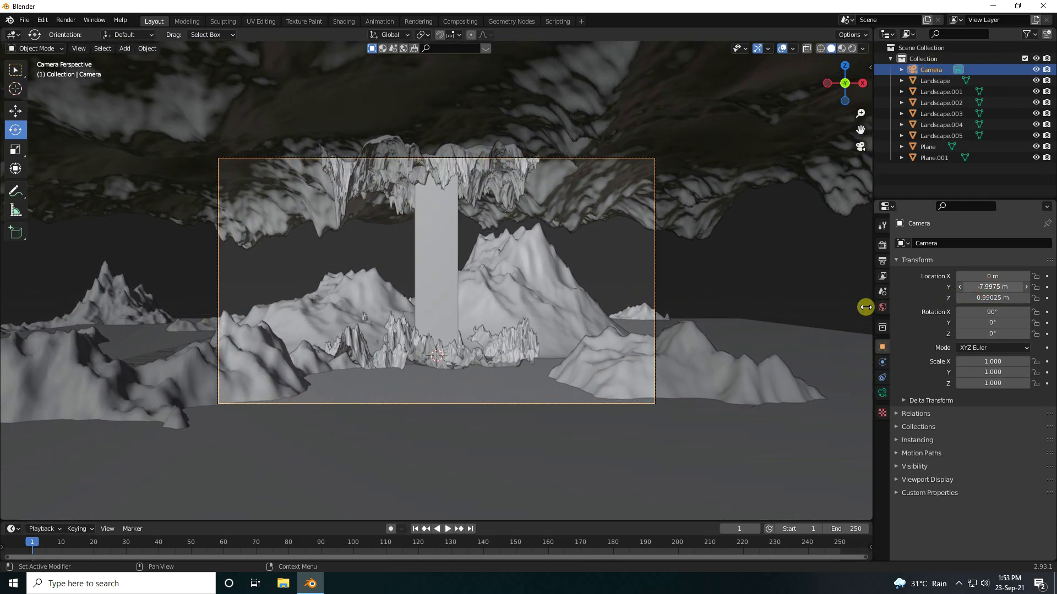
pyautogui.moveTo(991, 279); pyautogui.dragTo(1011, 277)
pyautogui.moveTo(980, 287); pyautogui.dragTo(909, 288)
pyautogui.moveTo(1027, 297); pyautogui.dragTo(1019, 298)
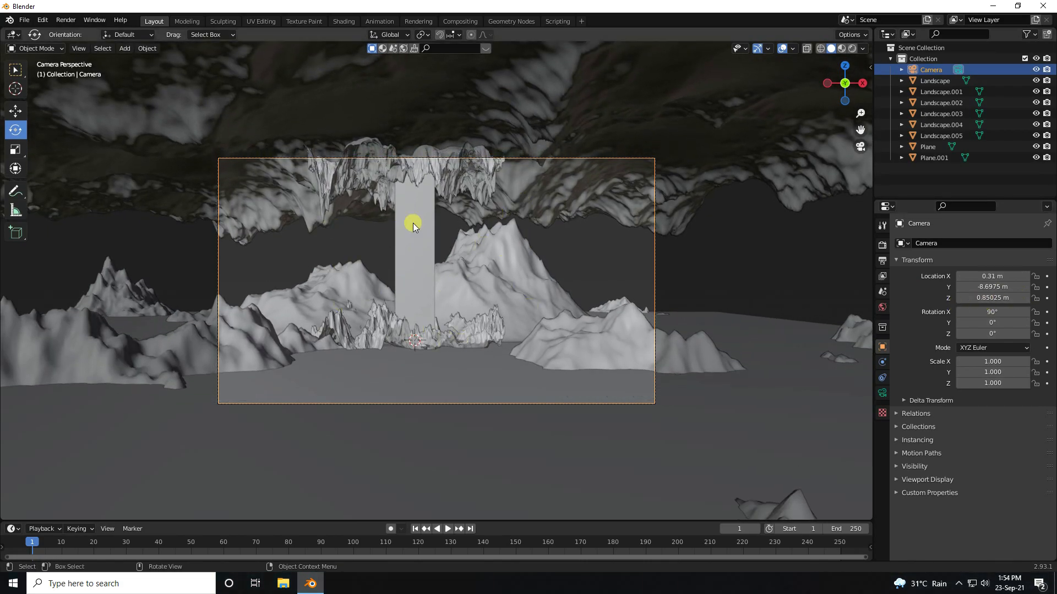
pyautogui.moveTo(997, 288); pyautogui.dragTo(926, 303)
# Step: Raise the small ceiling landscape to about Z 2.815 m and deselect it
pyautogui.click(470, 189)
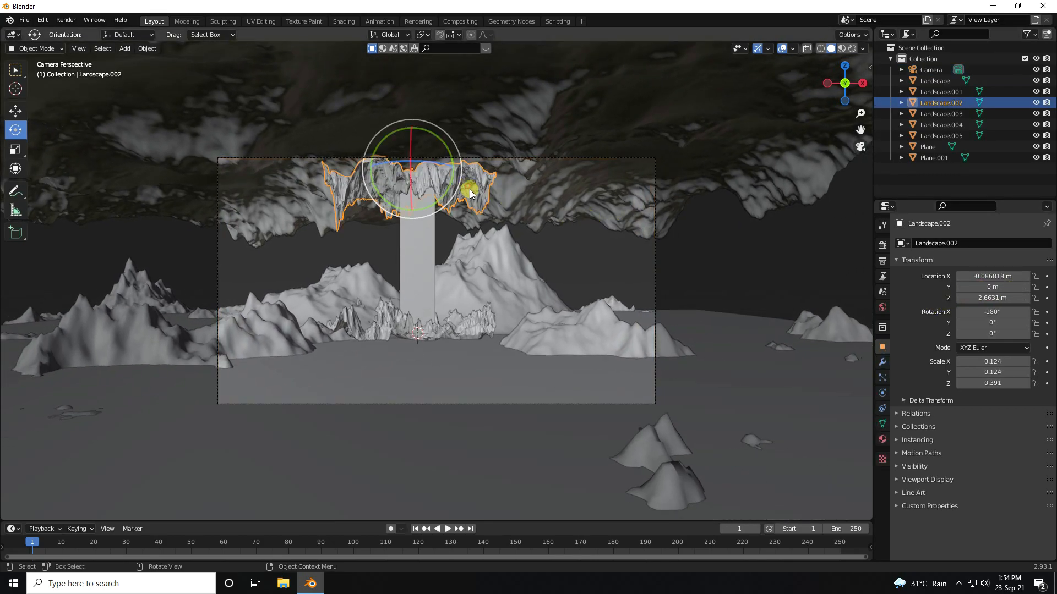
pyautogui.click(15, 111)
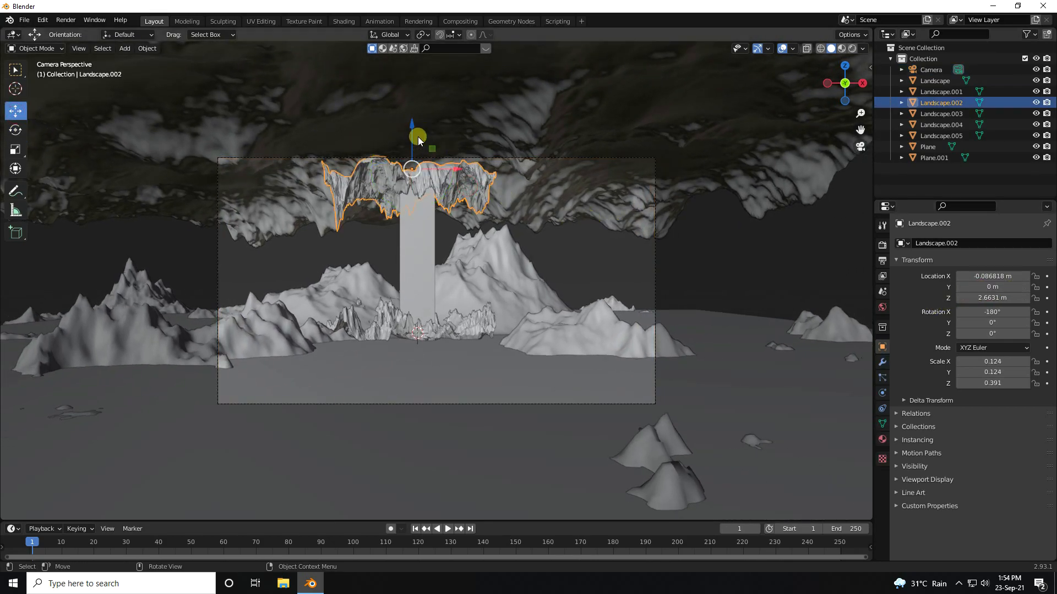
pyautogui.moveTo(410, 127); pyautogui.dragTo(408, 117)
pyautogui.click(298, 249)
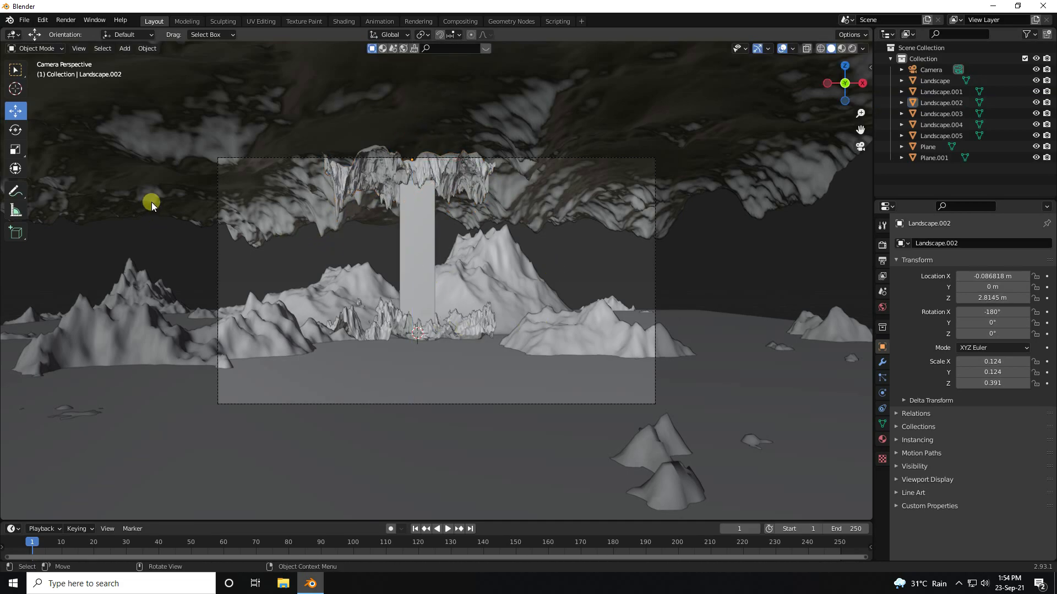
# Step: Import the Alembic file 3D Model.abc from the desktop's Blender 3\3D model folder at a scale of 0.1
pyautogui.click(25, 20)
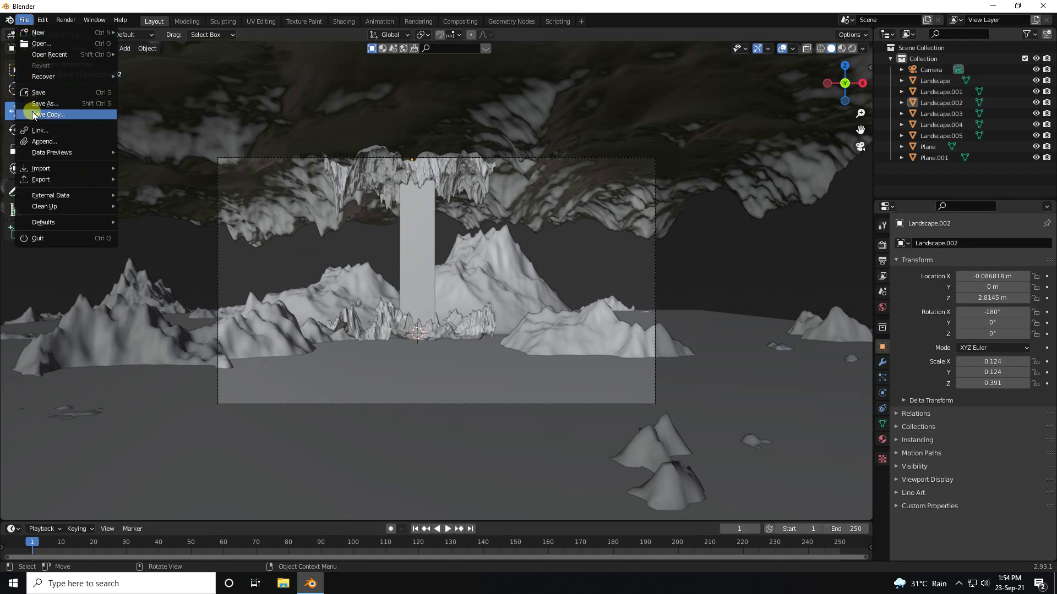
pyautogui.moveTo(38, 168)
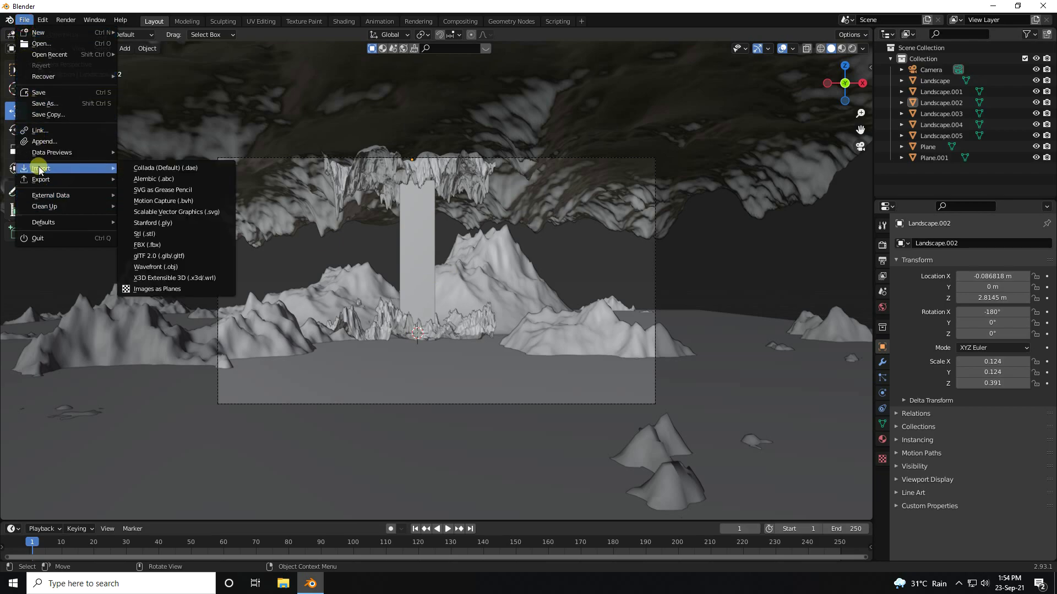
pyautogui.click(190, 180)
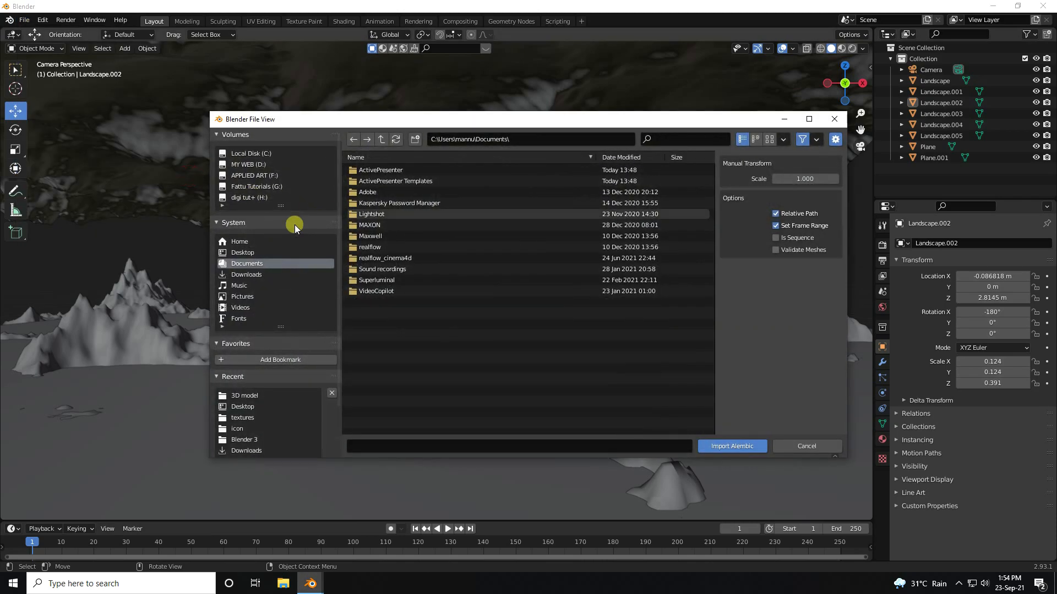
pyautogui.click(240, 253)
pyautogui.doubleClick(372, 170)
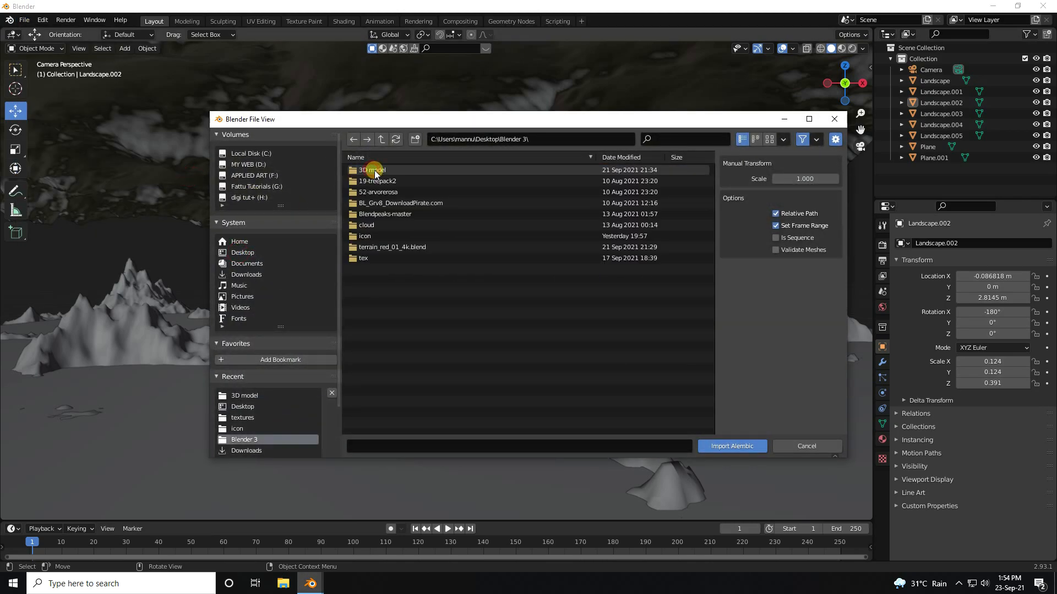
pyautogui.doubleClick(373, 171)
pyautogui.click(379, 170)
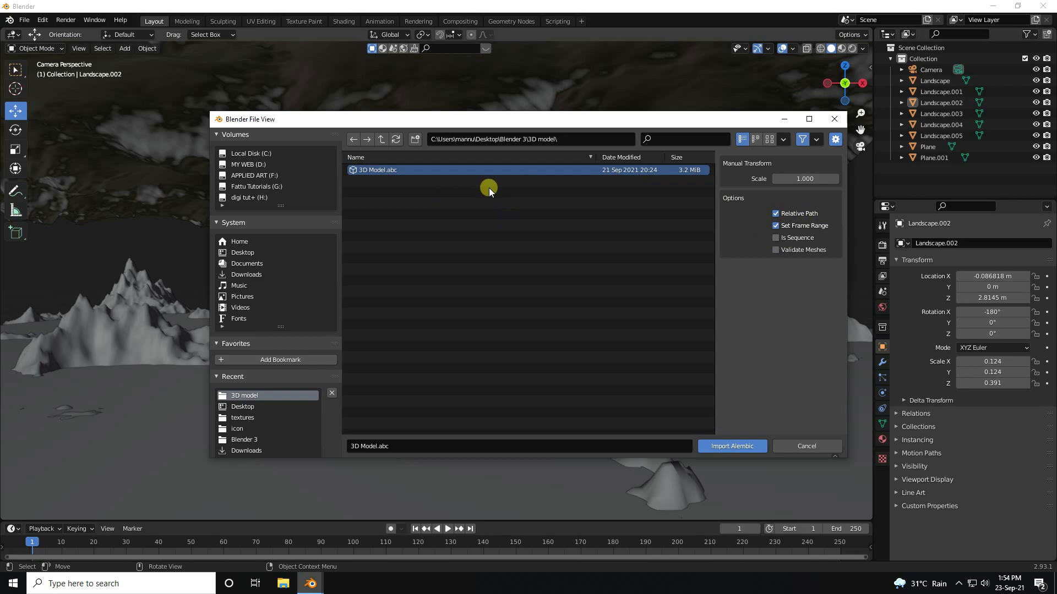
pyautogui.click(770, 139)
pyautogui.click(804, 177)
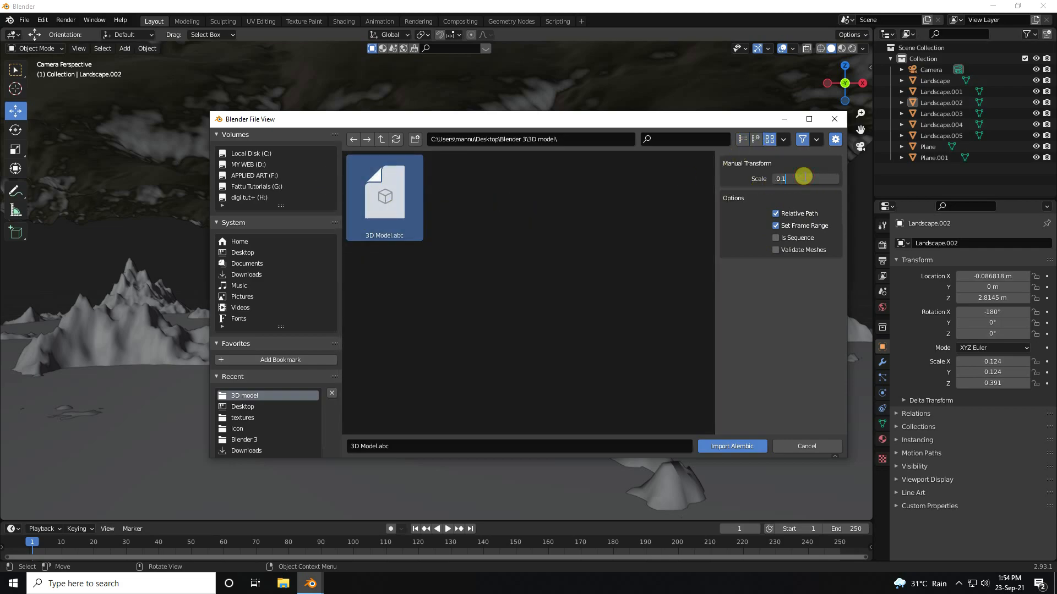
pyautogui.write('0.1')
pyautogui.click(732, 446)
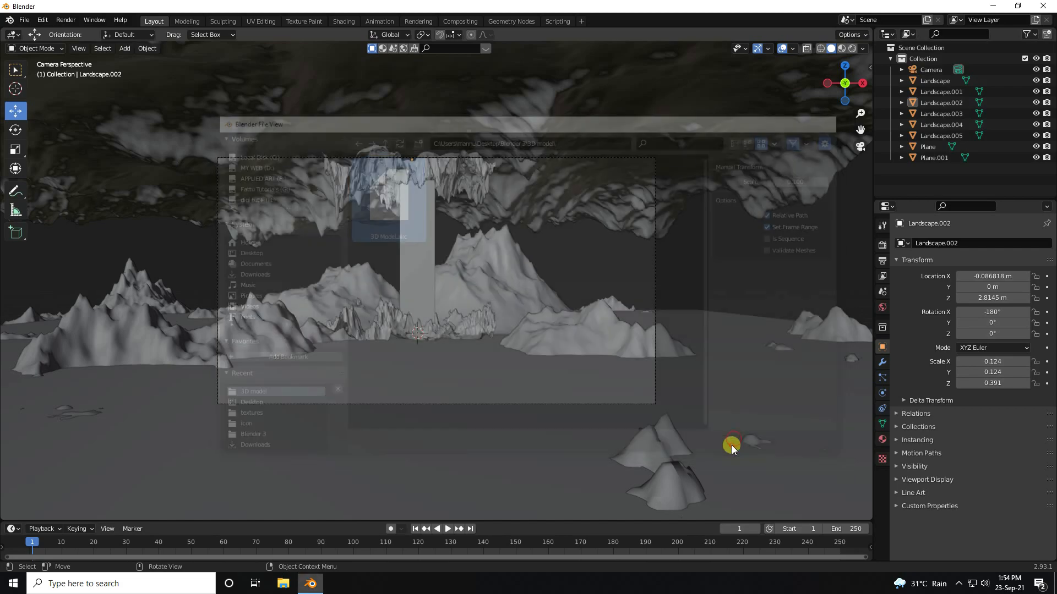
# Step: Scale the imported figure down to about 0.010 and lower it into the cave to about Z 1.53 m
pyautogui.scroll(-2, 435, 330)
pyautogui.moveTo(429, 332); pyautogui.dragTo(429, 331, button='middle')
pyautogui.scroll(-10, 430, 330)
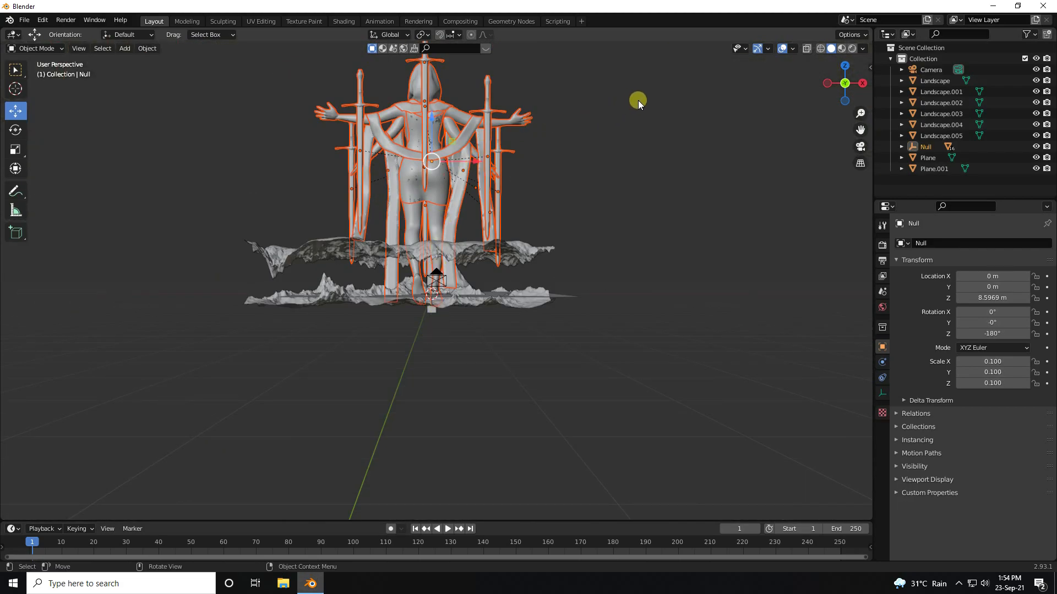
pyautogui.press('s')
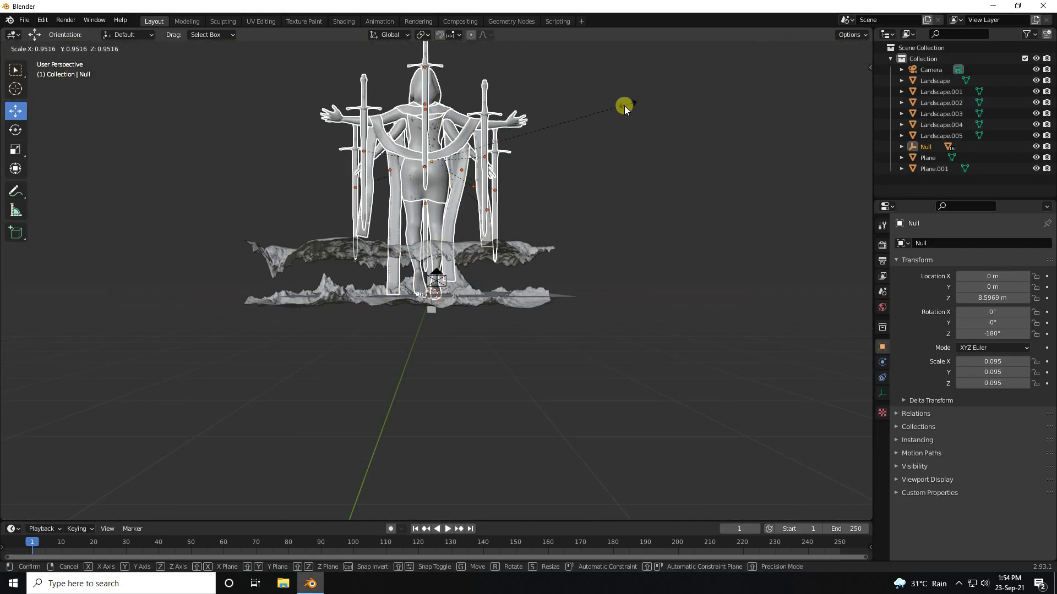
pyautogui.click(447, 146)
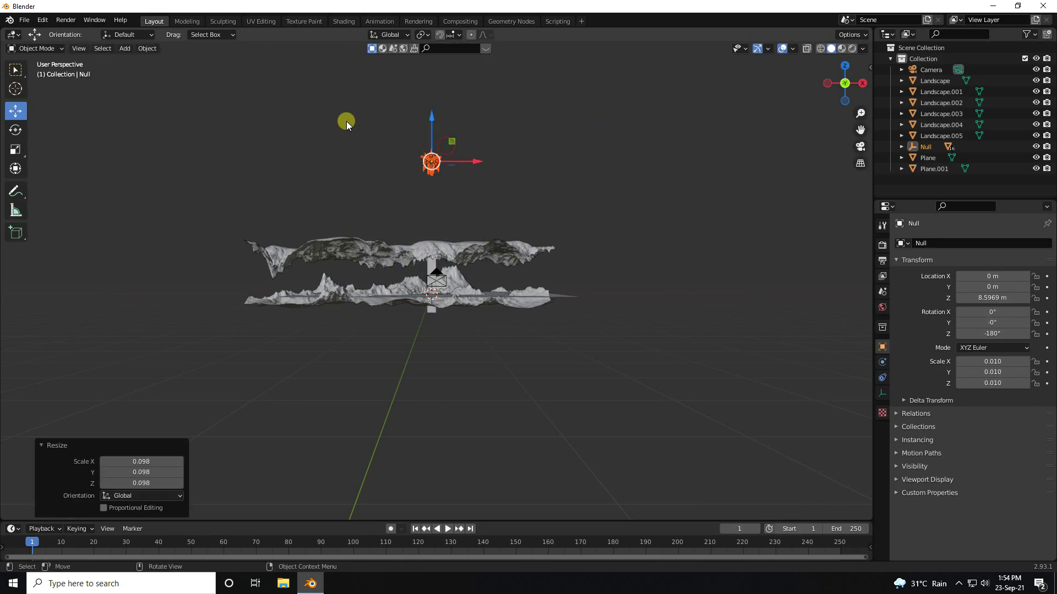
pyautogui.moveTo(432, 118); pyautogui.dragTo(418, 188)
pyautogui.press('KP_0')
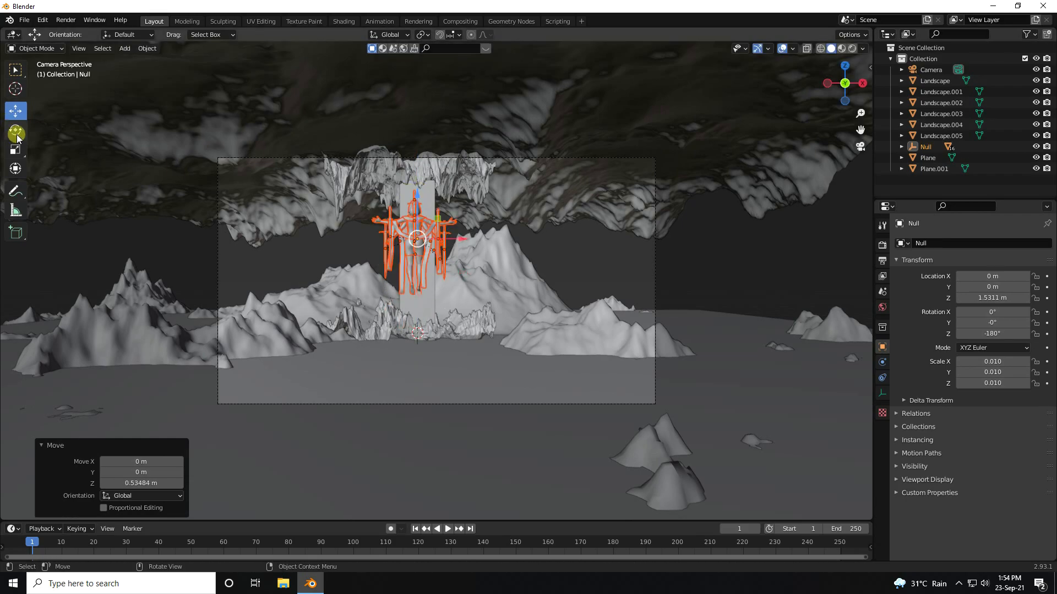
# Step: Turn the figure around its vertical axis to face the camera, setting its Z rotation to 0°
pyautogui.click(15, 130)
pyautogui.moveTo(396, 236); pyautogui.dragTo(462, 236)
pyautogui.doubleClick(1000, 333)
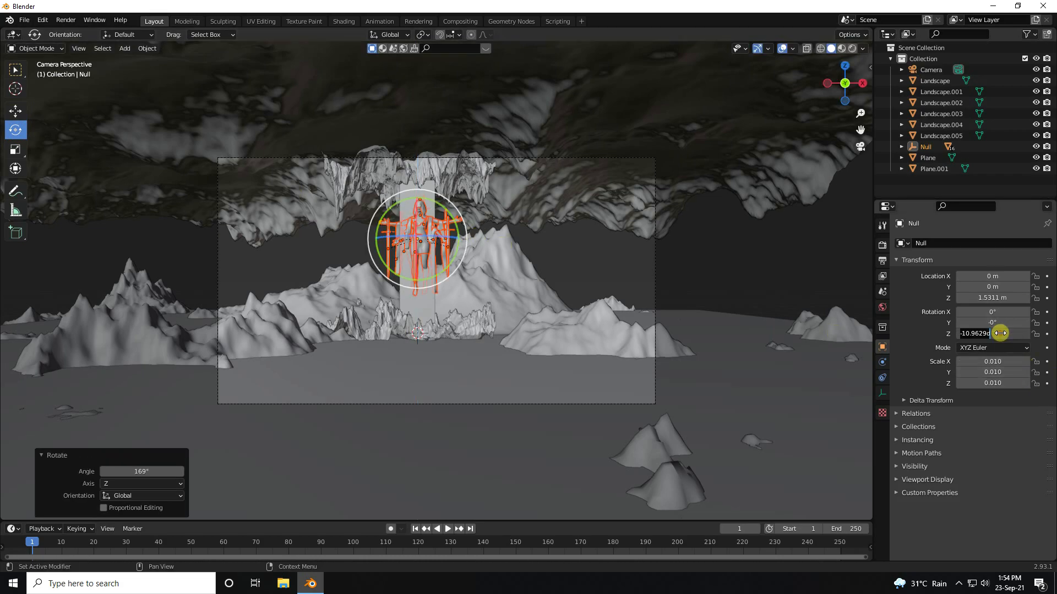
pyautogui.write('0')
pyautogui.press('Return')
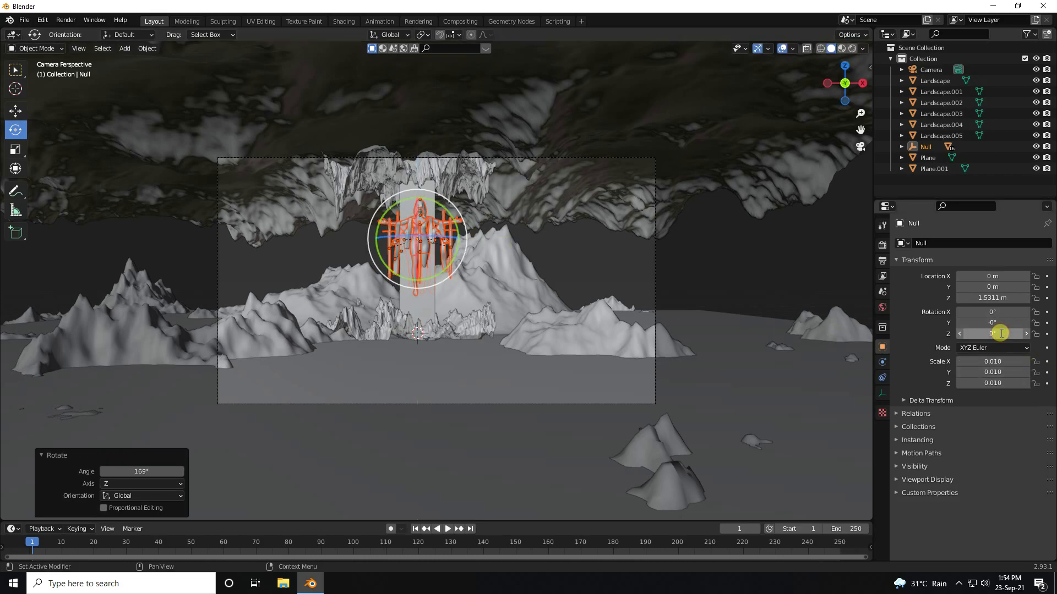
# Step: Enlarge the figure to a scale of about 0.013 and adjust its height to about Z 1.516 m
pyautogui.click(16, 112)
pyautogui.scroll(3, 457, 220)
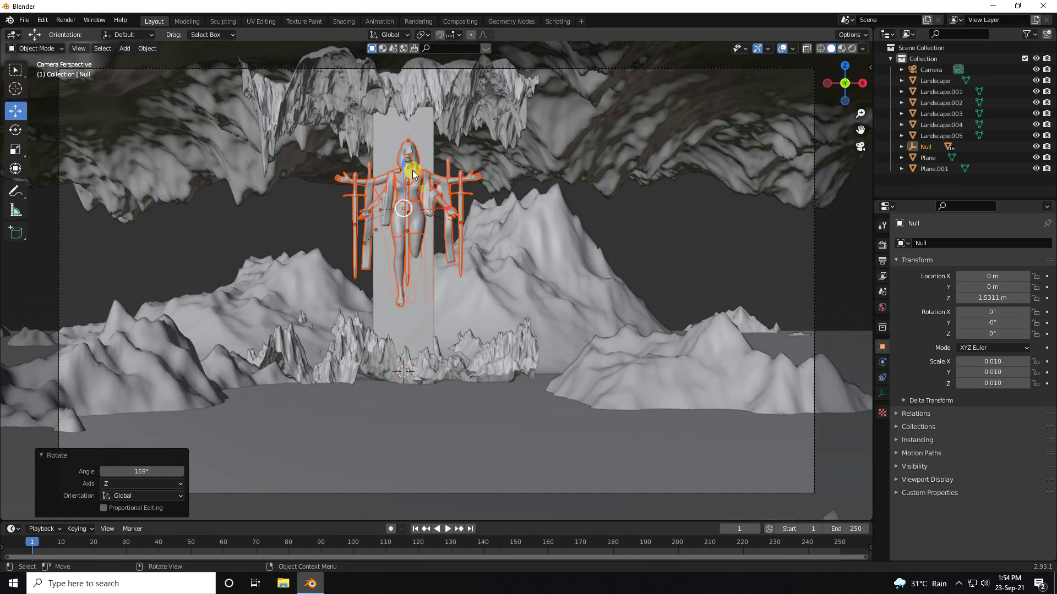
pyautogui.moveTo(403, 173); pyautogui.dragTo(406, 190)
pyautogui.press('s')
pyautogui.click(415, 186)
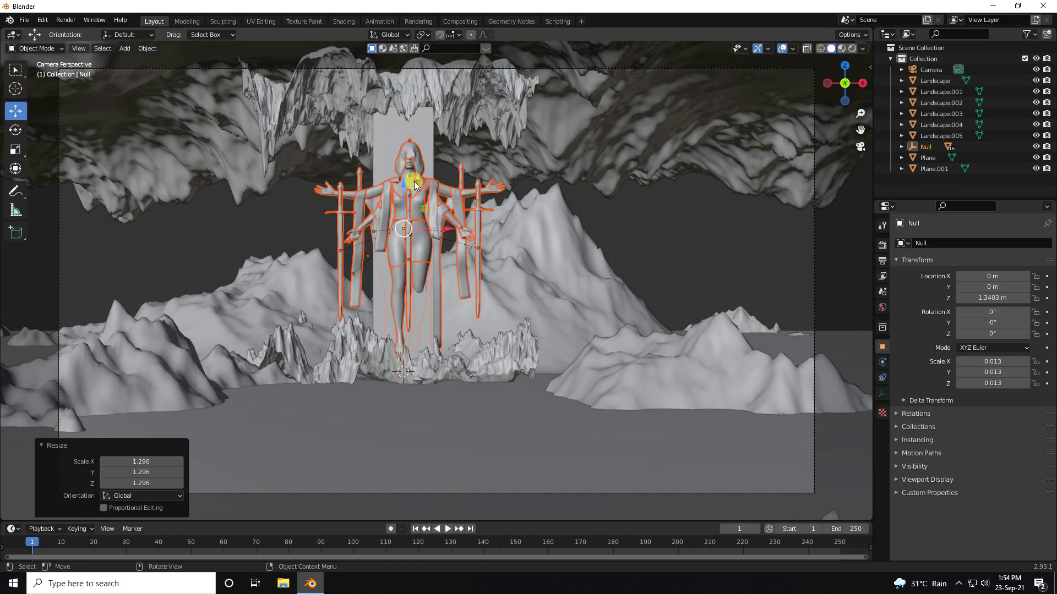
pyautogui.moveTo(407, 188); pyautogui.dragTo(405, 163)
# Step: Move the figure in front of the upright plane to about Y -0.504 m, return to the camera view and deselect it
pyautogui.moveTo(613, 269); pyautogui.dragTo(533, 266, button='middle')
pyautogui.moveTo(692, 229); pyautogui.dragTo(669, 226)
pyautogui.moveTo(681, 246)
pyautogui.mouseDown(button='middle')
pyautogui.moveTo(650, 259)
pyautogui.moveTo(669, 244)
pyautogui.mouseUp(button='middle')
pyautogui.press('KP_0')
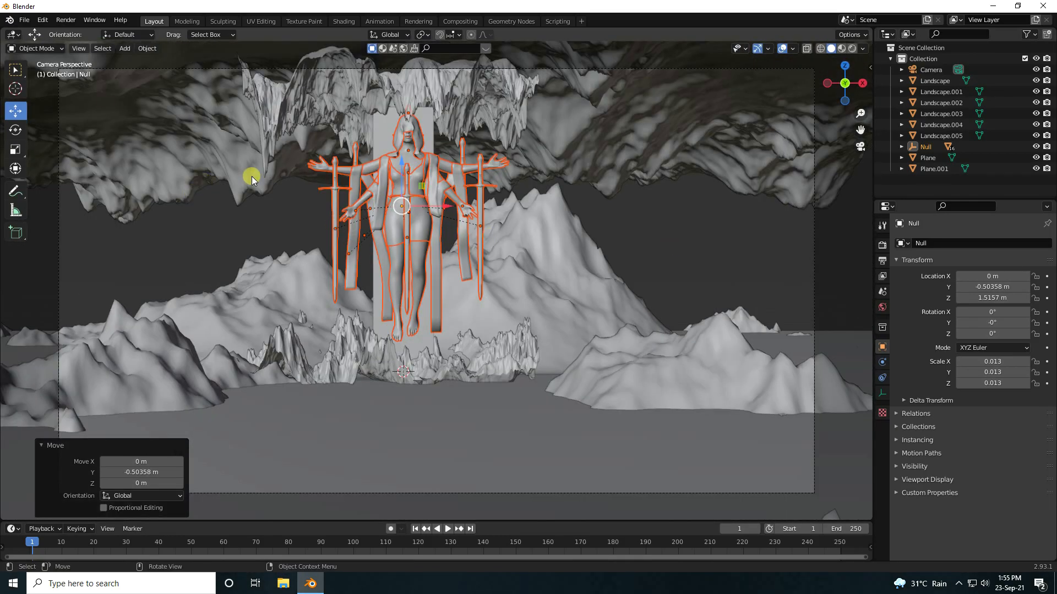
pyautogui.click(285, 232)
pyautogui.scroll(-1, 396, 144)
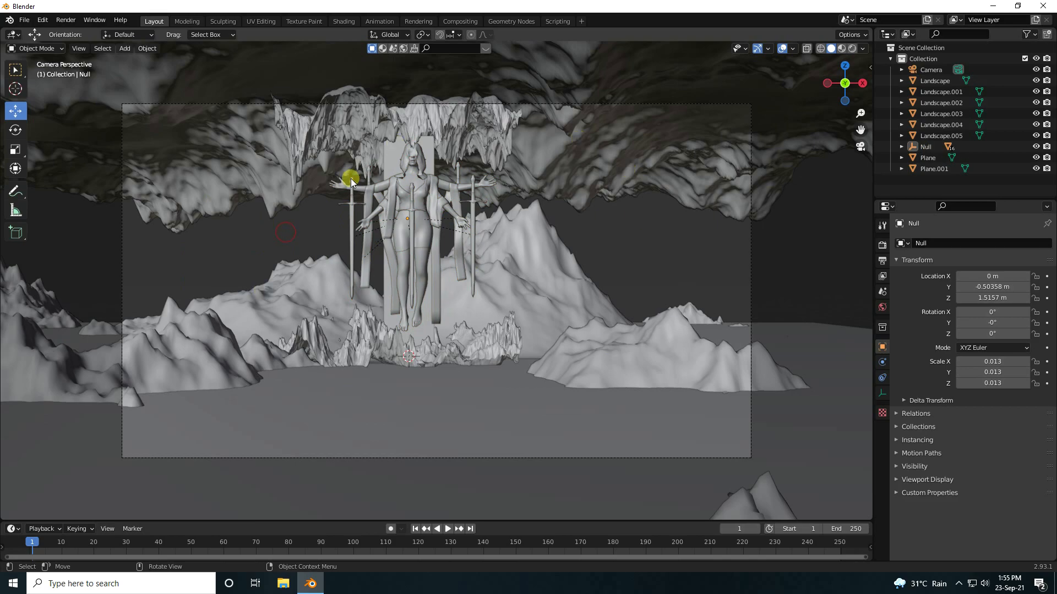
pyautogui.keyDown('shift'); pyautogui.moveTo(392, 249); pyautogui.dragTo(435, 261, button='middle'); pyautogui.keyUp('shift')
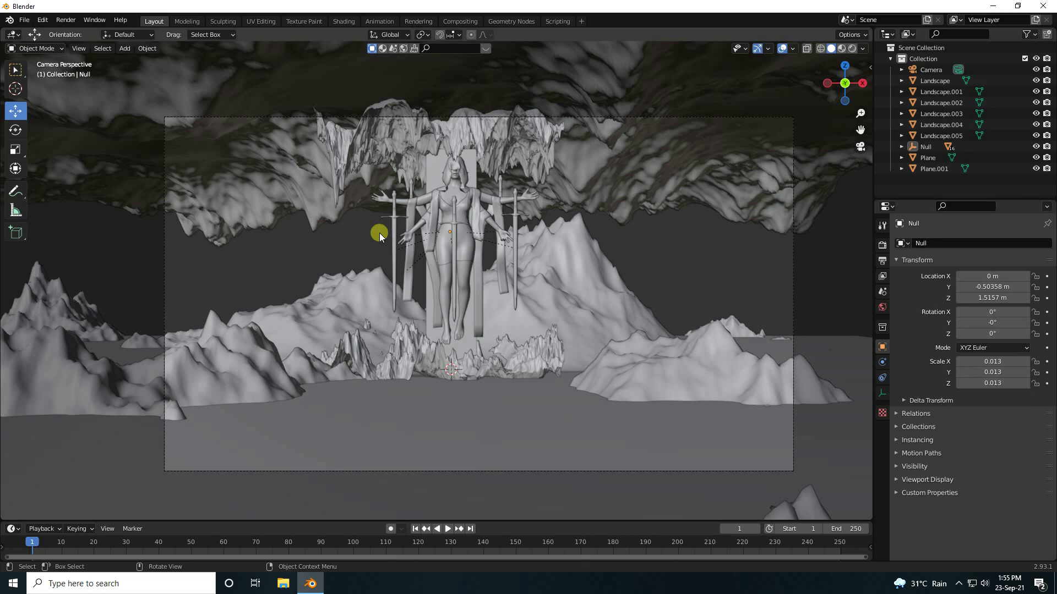
# Step: Switch the viewport to material preview, select the ground plane and turn the enlarged timeline area into a Shader Editor
pyautogui.click(841, 49)
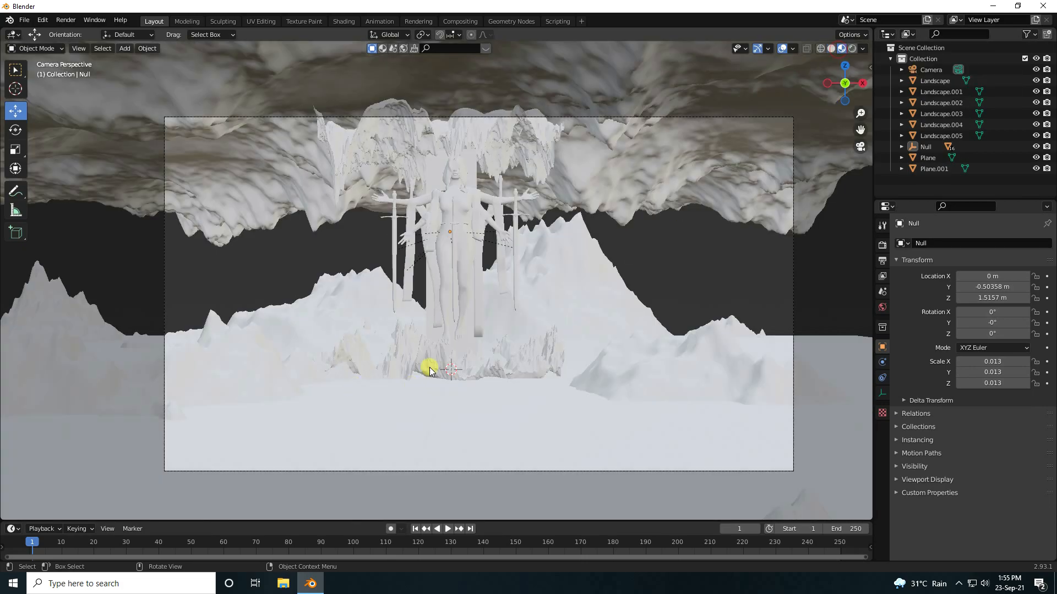
pyautogui.click(397, 430)
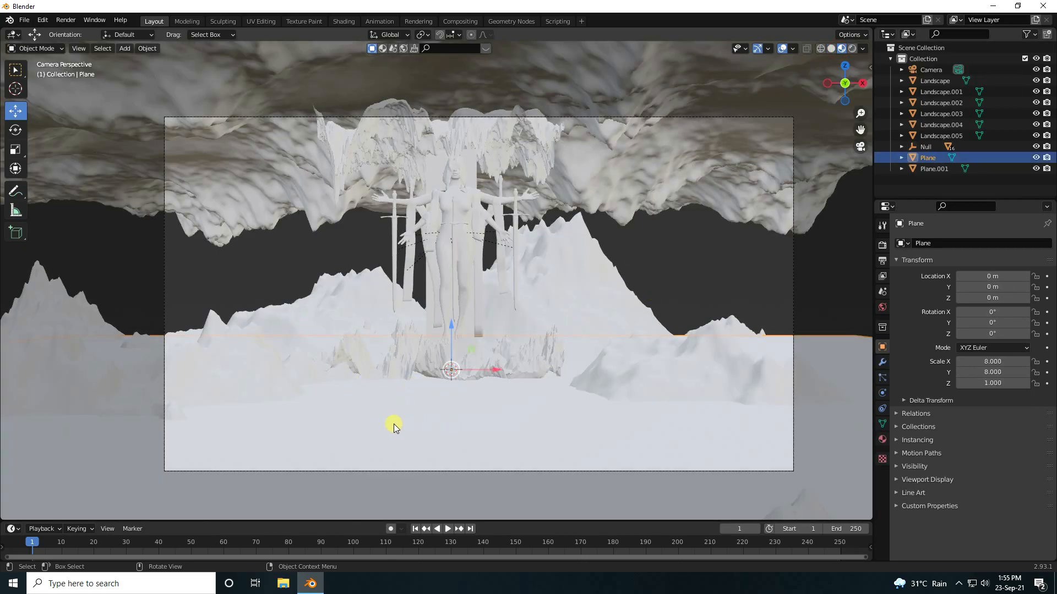
pyautogui.moveTo(246, 521); pyautogui.dragTo(259, 378)
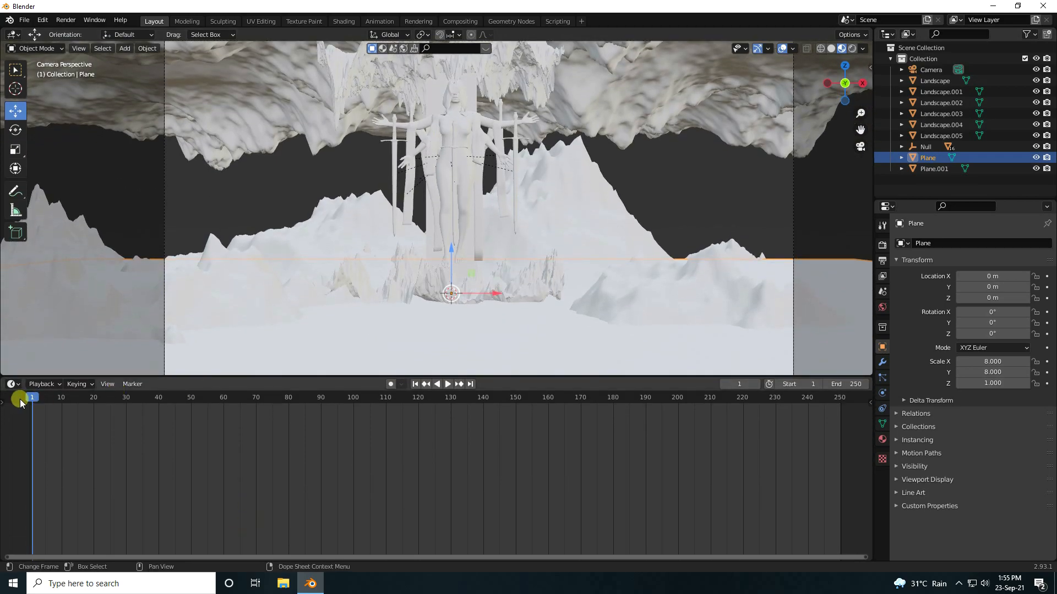
pyautogui.click(16, 385)
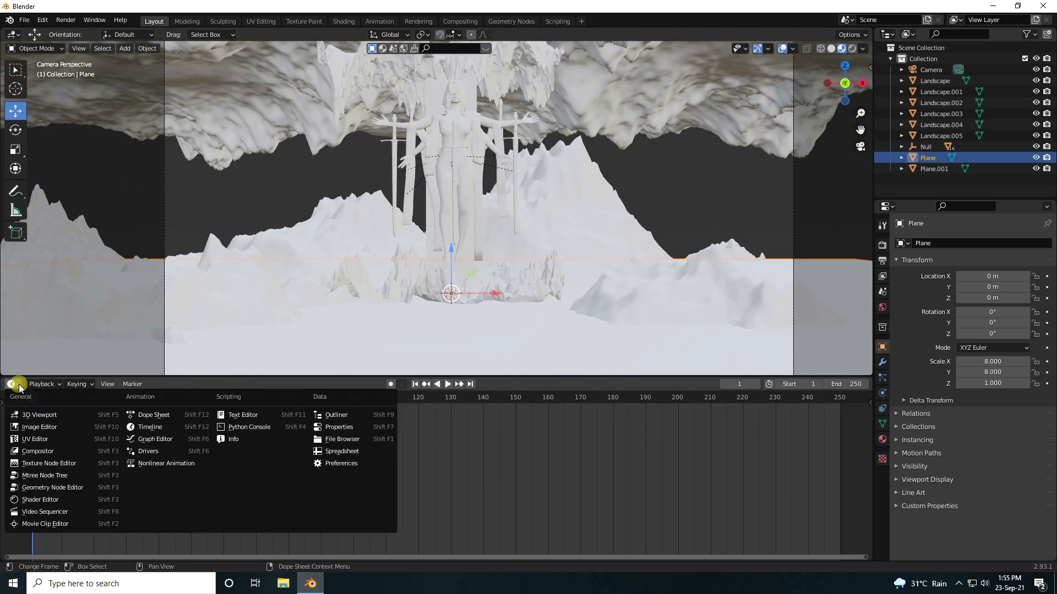
pyautogui.click(44, 502)
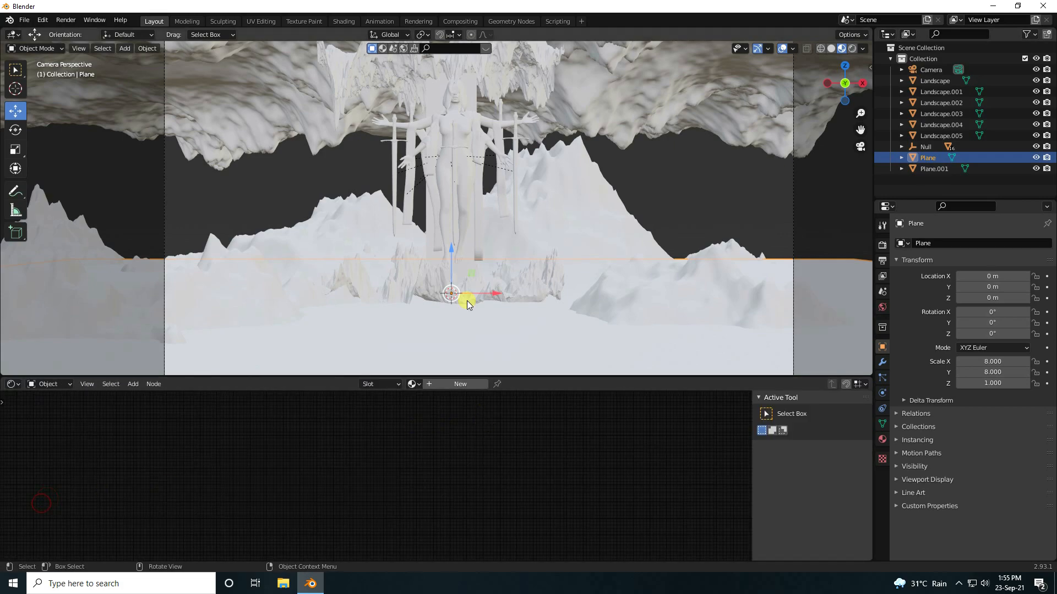
# Step: Create a new material for the ground plane and reposition its Principled BSDF and Material Output nodes
pyautogui.click(436, 384)
pyautogui.scroll(5, 347, 497)
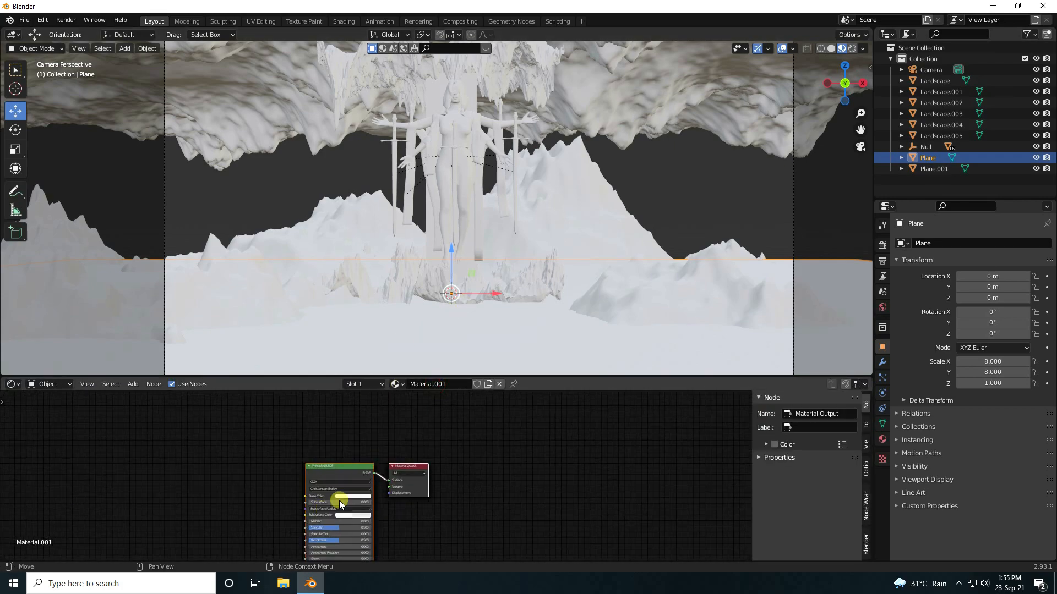
pyautogui.moveTo(325, 465); pyautogui.dragTo(534, 408)
pyautogui.click(395, 448)
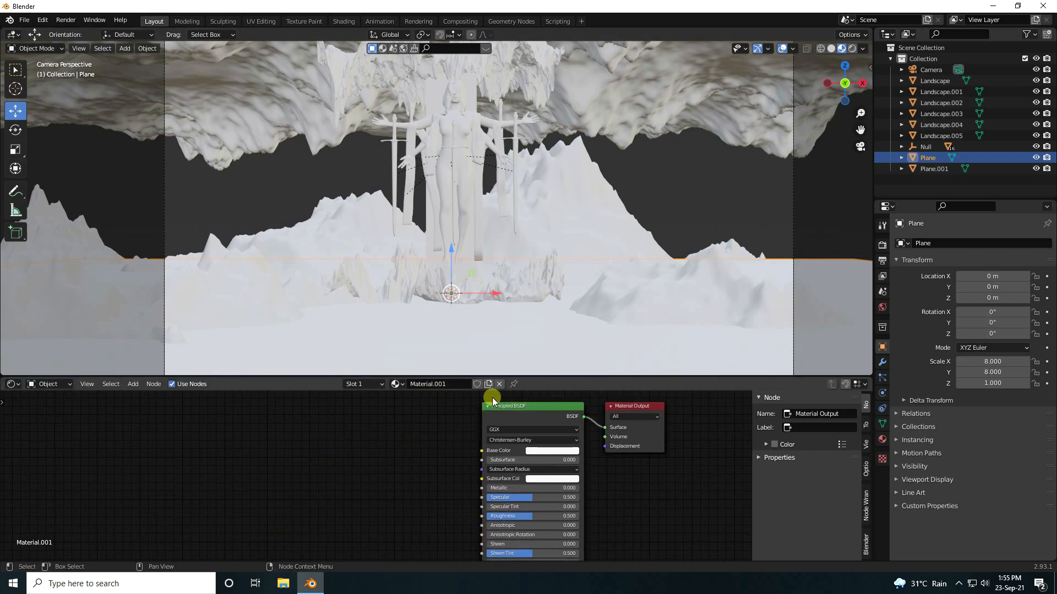
pyautogui.click(534, 410)
# Step: Add a Noise Texture node to the ground material, well before the Principled BSDF
pyautogui.click(133, 384)
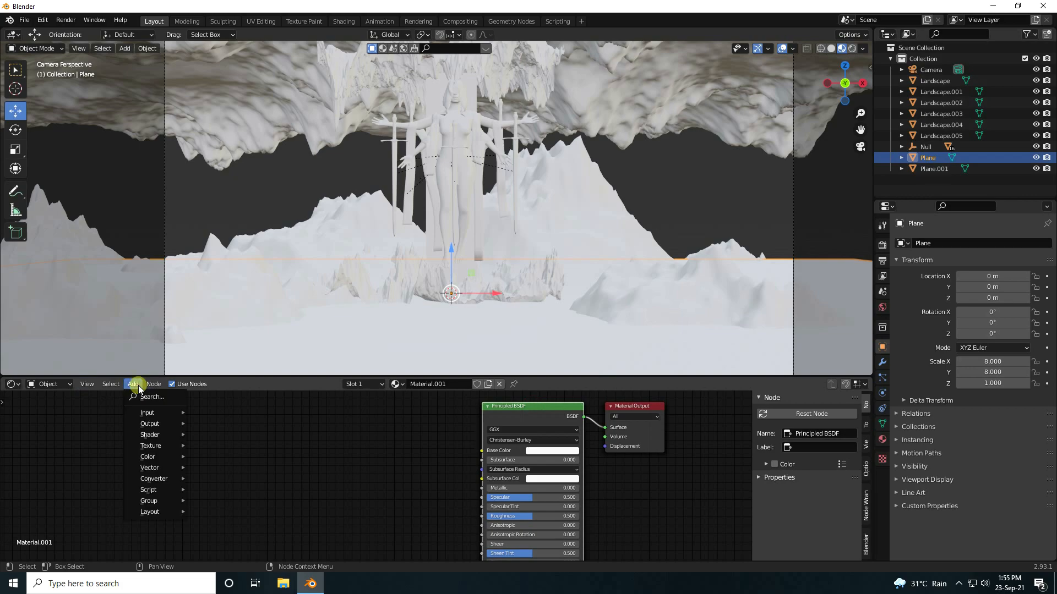
pyautogui.click(150, 407)
pyautogui.write('nou')
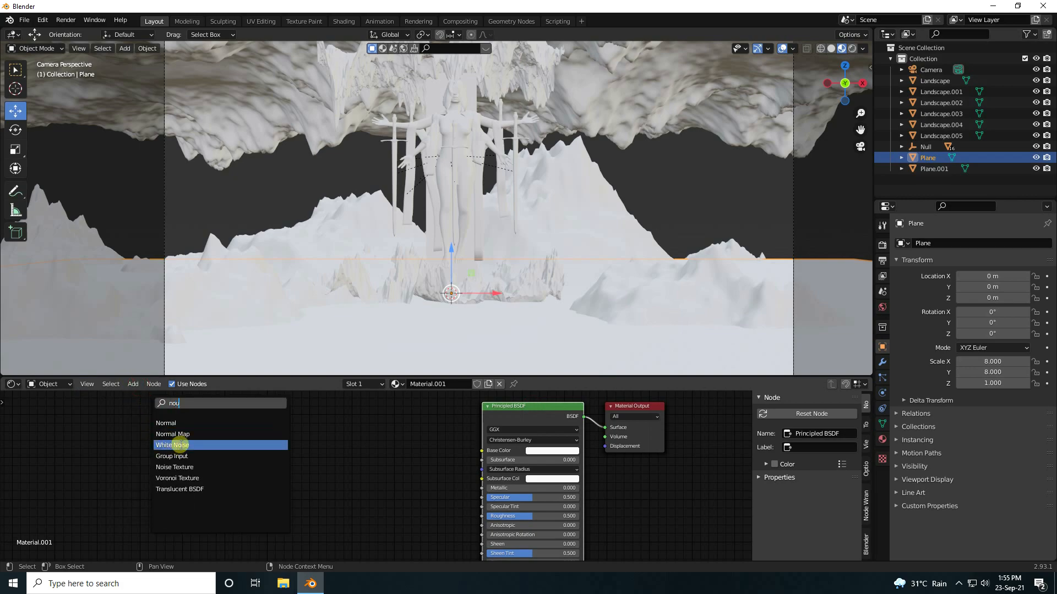
pyautogui.click(196, 467)
pyautogui.click(268, 500)
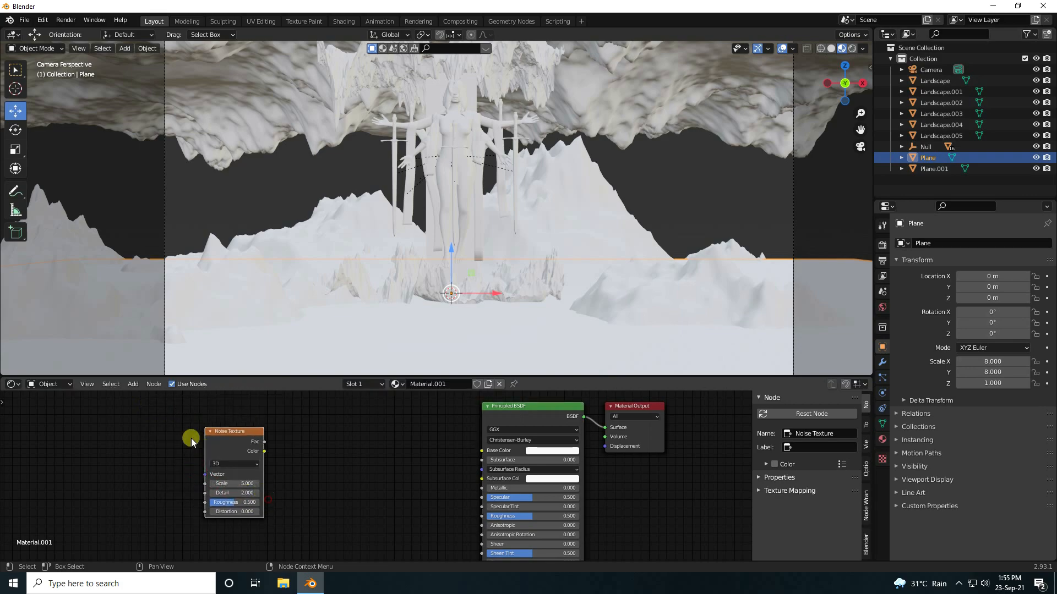
# Step: Add a ColorRamp node beside the Noise Texture and connect the noise's Fac output to its Fac input
pyautogui.click(133, 383)
pyautogui.click(146, 398)
pyautogui.write('colo')
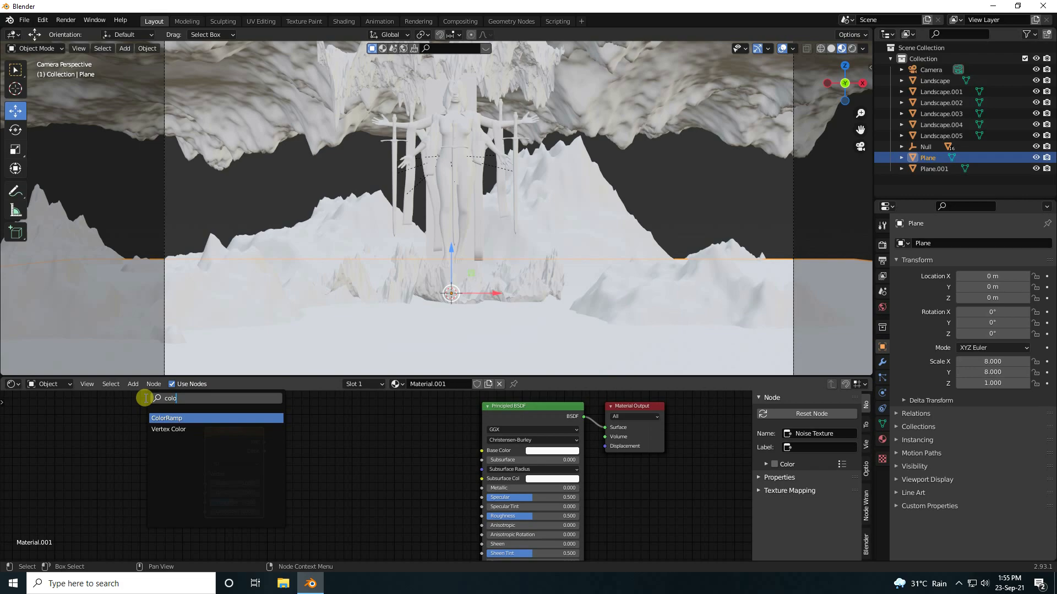
pyautogui.click(173, 418)
pyautogui.click(413, 465)
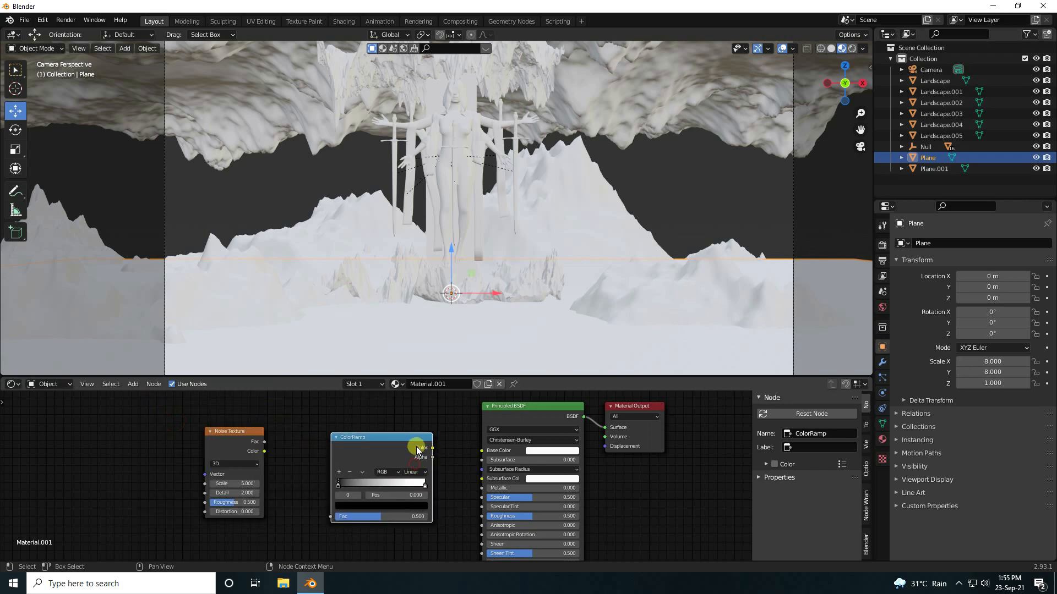
pyautogui.moveTo(265, 443); pyautogui.dragTo(330, 518)
pyautogui.moveTo(372, 434); pyautogui.dragTo(353, 434)
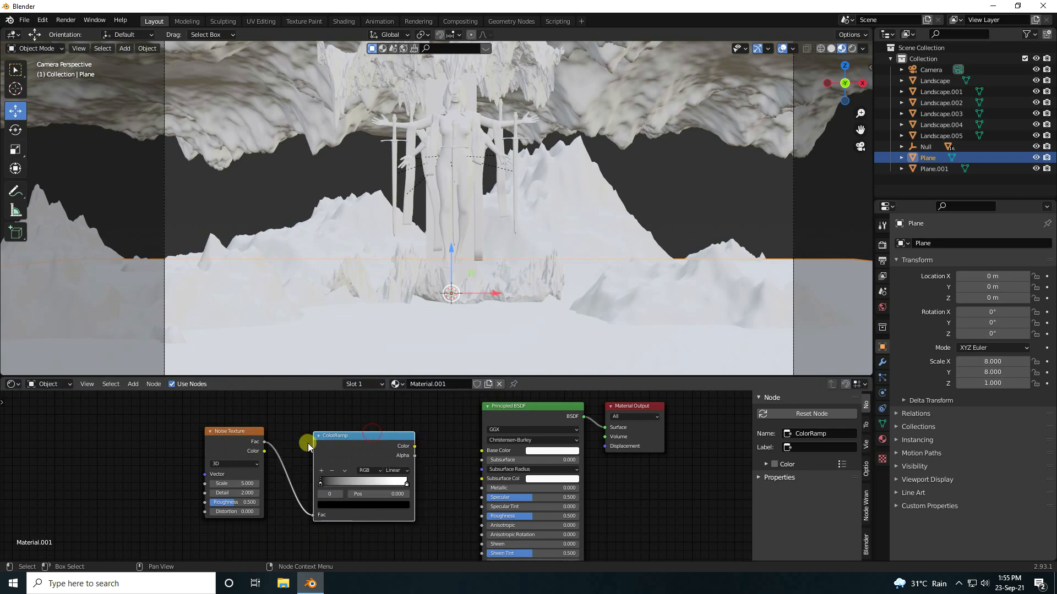
# Step: Connect the ColorRamp's Color output to the Principled BSDF's Roughness and set the Base Color to black
pyautogui.moveTo(416, 447); pyautogui.dragTo(482, 516)
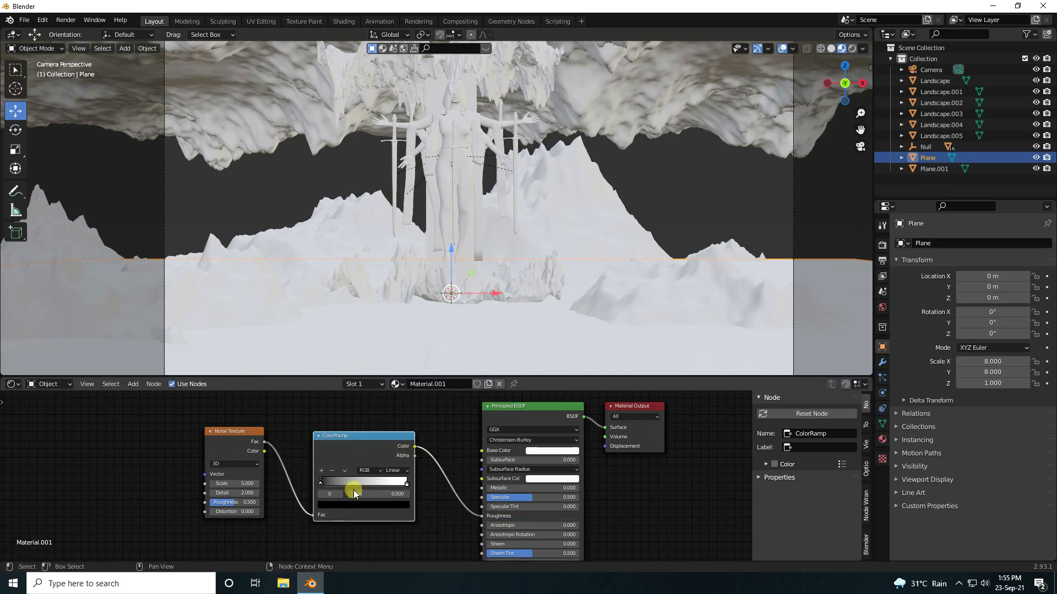
pyautogui.click(549, 450)
pyautogui.moveTo(601, 351); pyautogui.dragTo(602, 398)
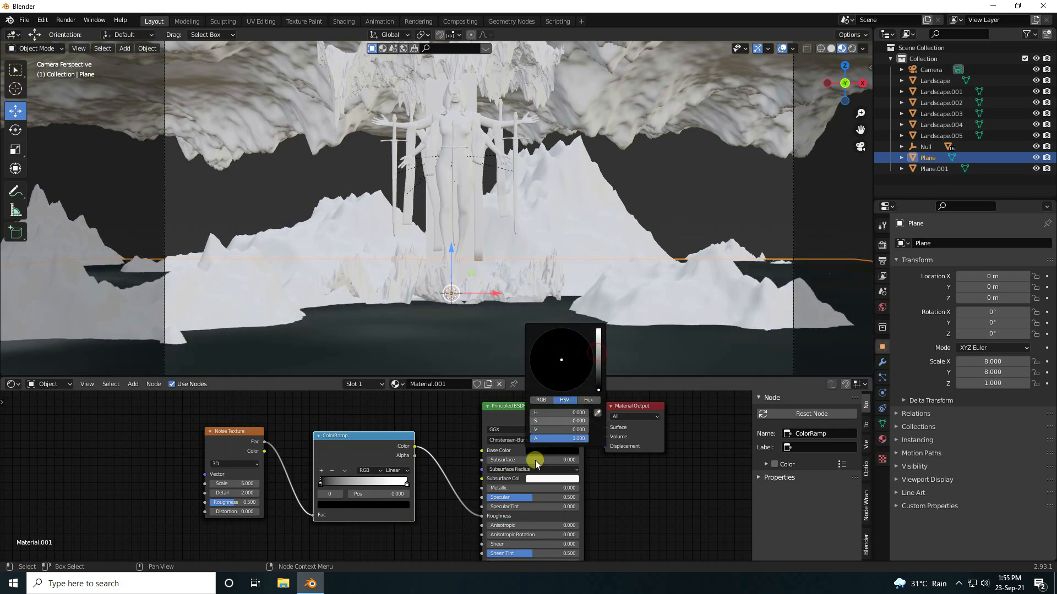
# Step: Add Texture Coordinate and Mapping nodes feeding the Noise Texture's Vector input
pyautogui.click(214, 433)
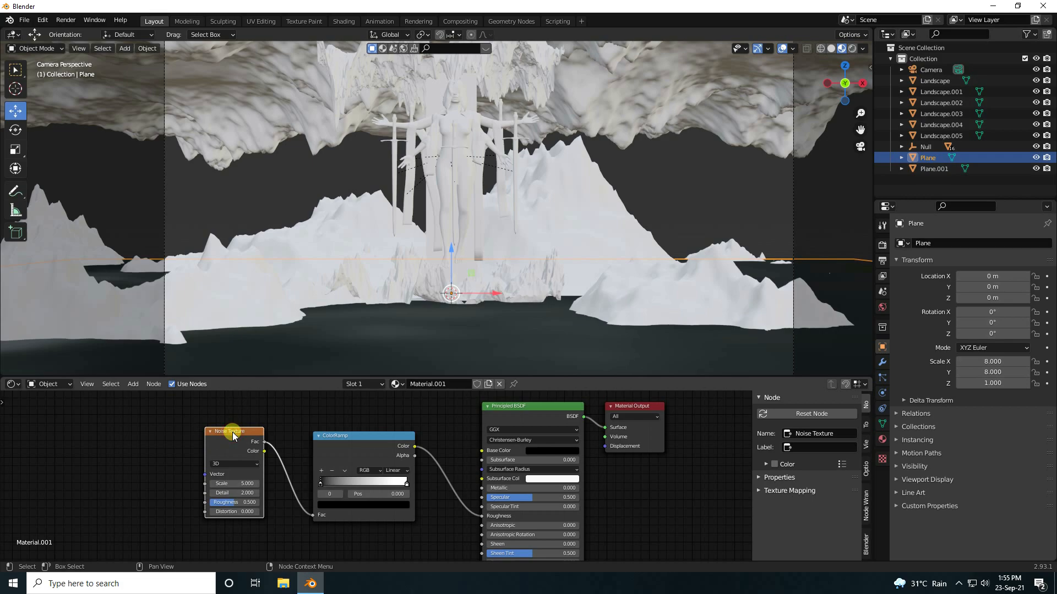
pyautogui.hotkey('ctrl', 't')
pyautogui.moveTo(232, 448); pyautogui.dragTo(349, 433, button='middle')
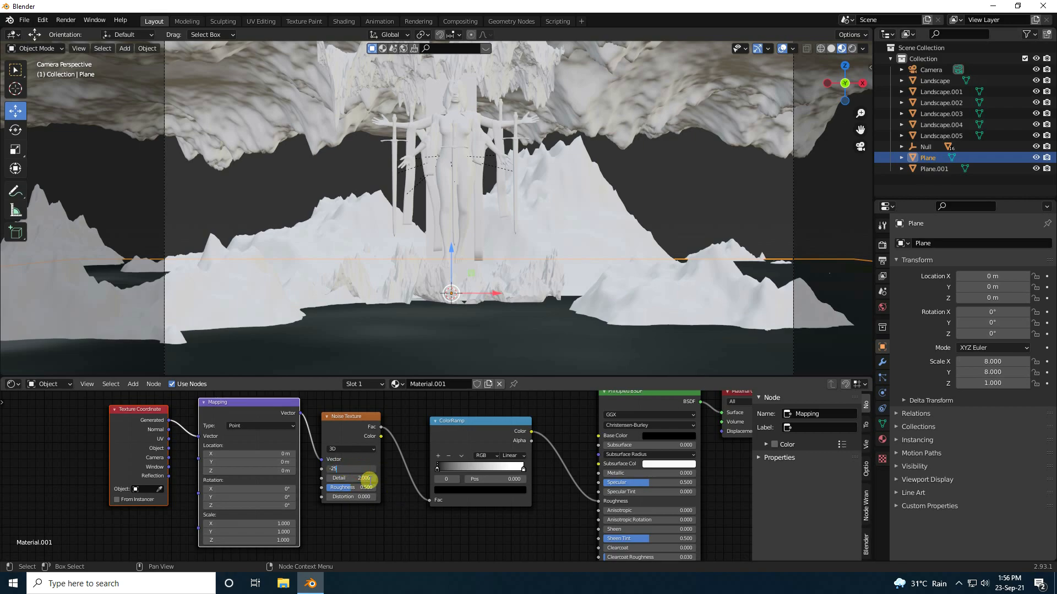
# Step: Set the Noise Texture's Scale to -25 and position the ColorRamp's black stop at 0.4
pyautogui.press('Return')
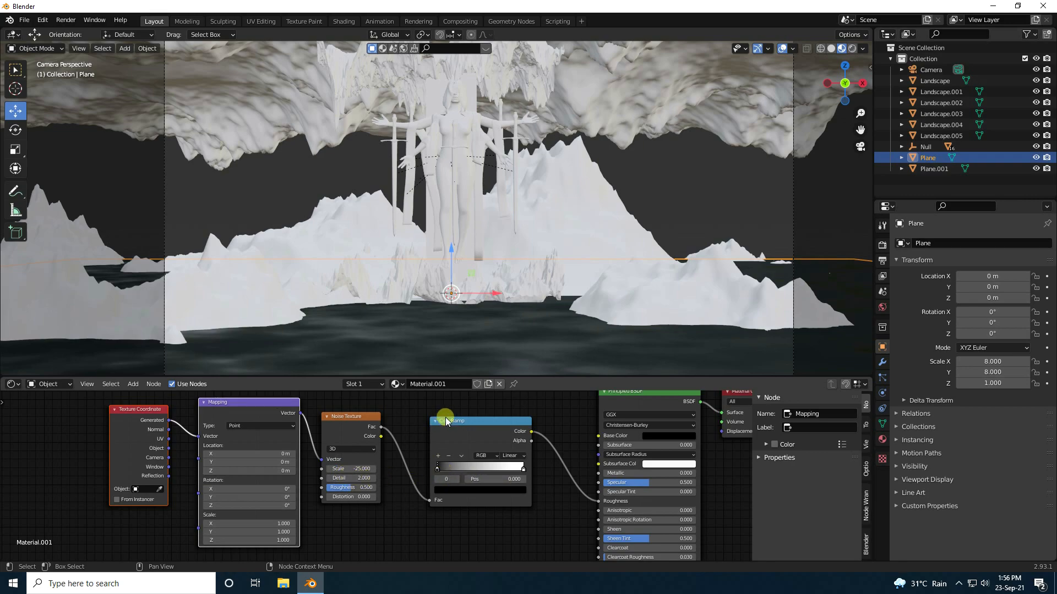
pyautogui.moveTo(437, 466); pyautogui.dragTo(473, 467)
pyautogui.click(502, 480)
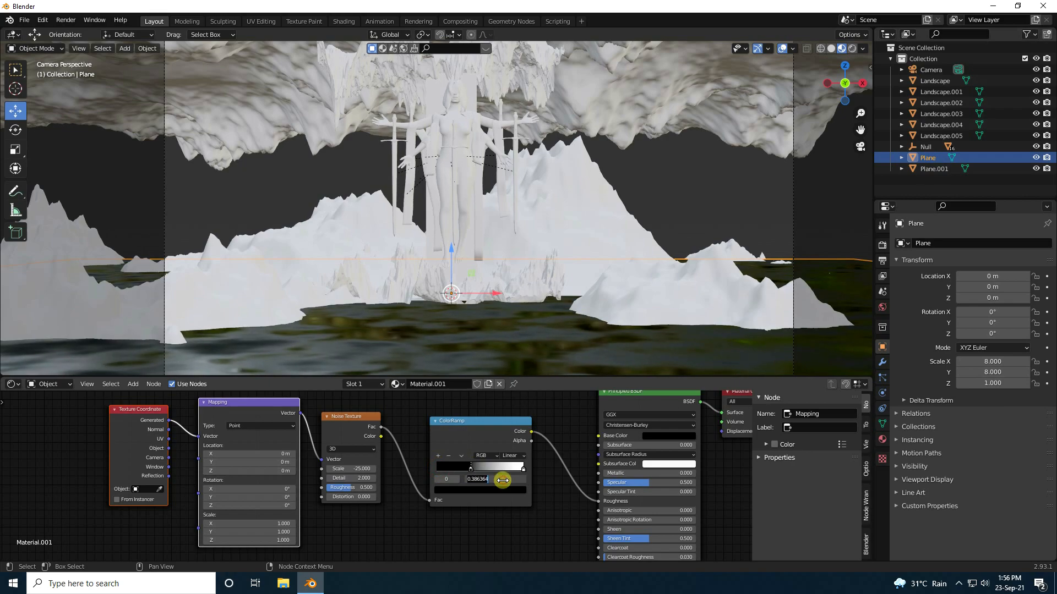
pyautogui.press('Return')
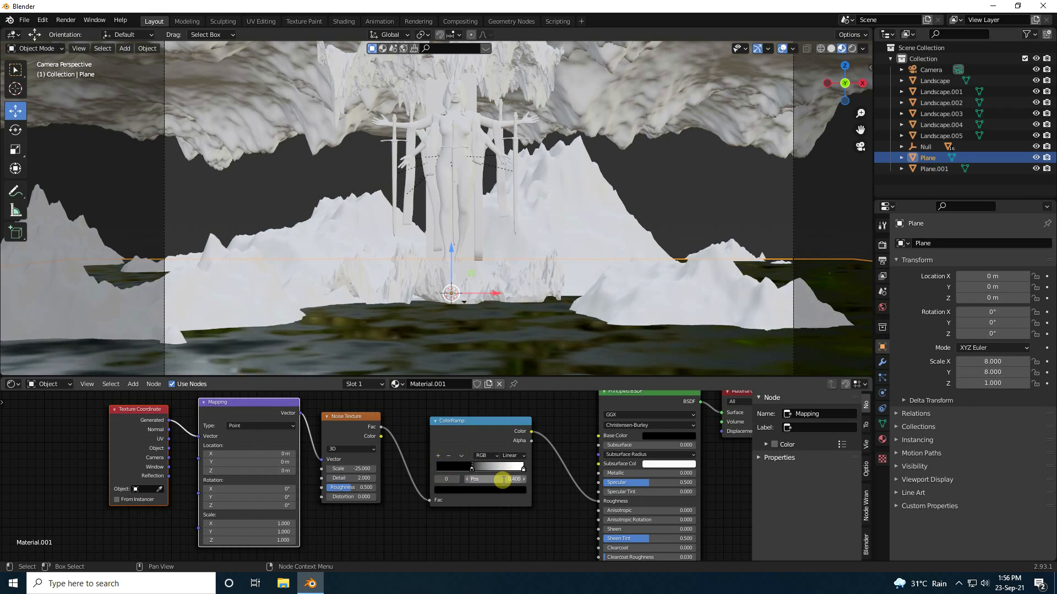
# Step: Stretch the ground's noise pattern by setting the Mapping node's Scale to 0.5 in X and 10 in Y
pyautogui.scroll(-1, 450, 281)
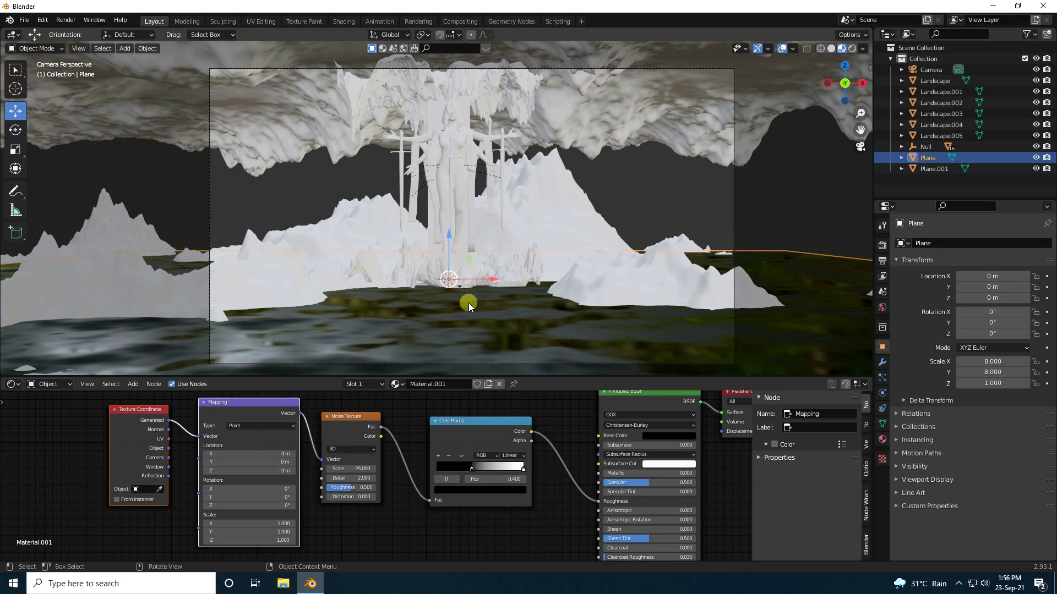
pyautogui.keyDown('shift'); pyautogui.moveTo(468, 302); pyautogui.dragTo(461, 233, button='middle'); pyautogui.keyUp('shift')
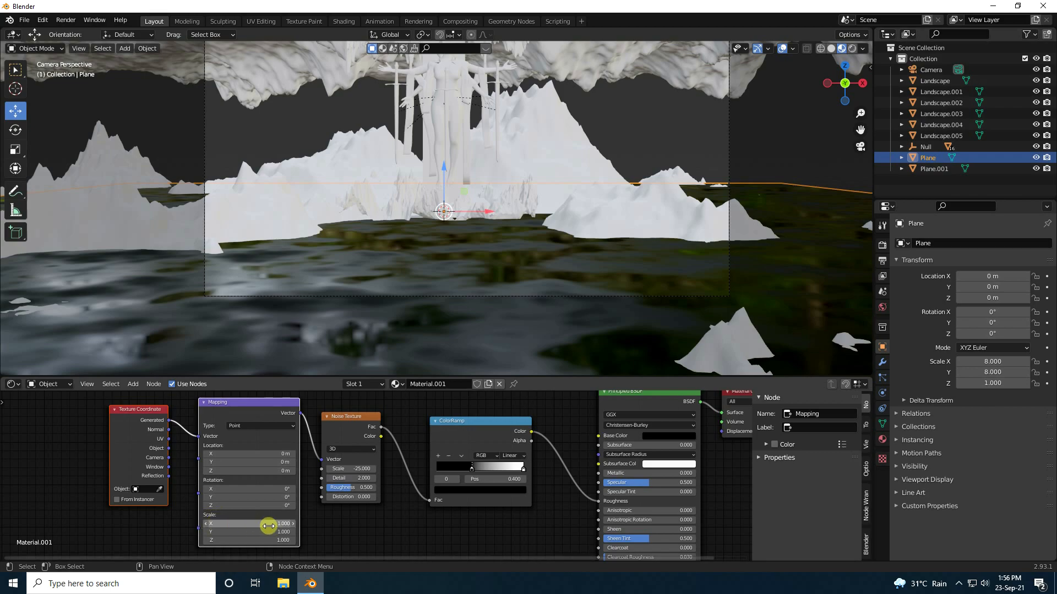
pyautogui.click(269, 525)
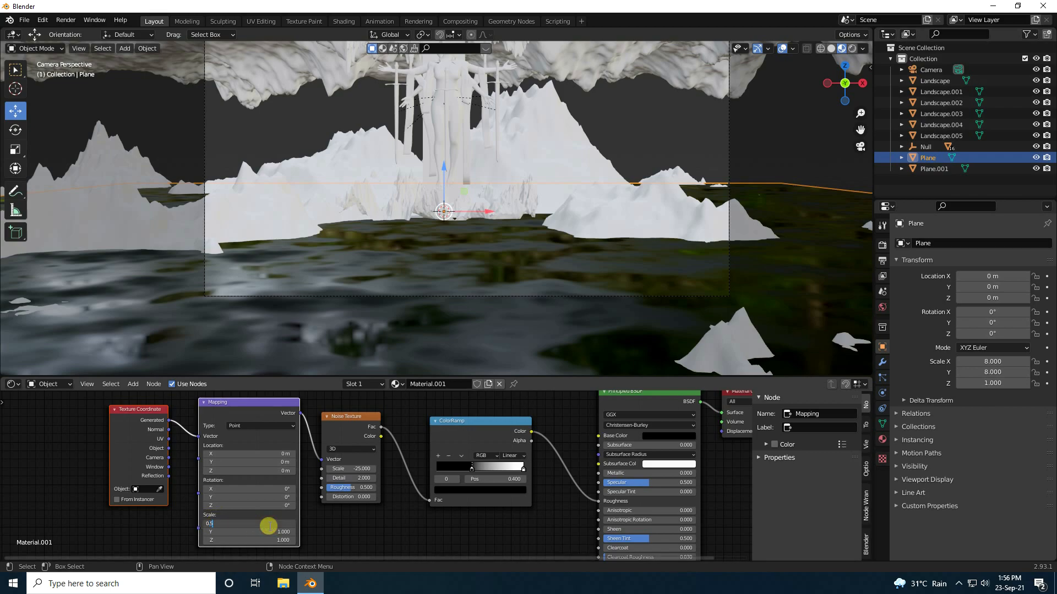
pyautogui.press('Return')
pyautogui.moveTo(236, 531)
pyautogui.mouseDown()
pyautogui.moveTo(283, 531)
pyautogui.moveTo(237, 530)
pyautogui.mouseUp()
pyautogui.click(245, 530)
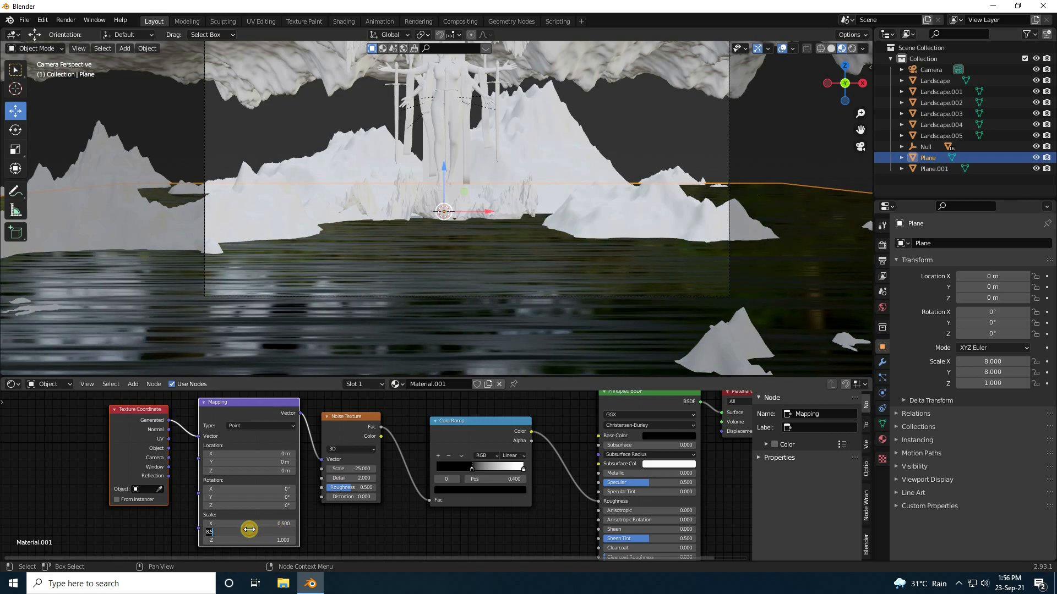
pyautogui.press('Return')
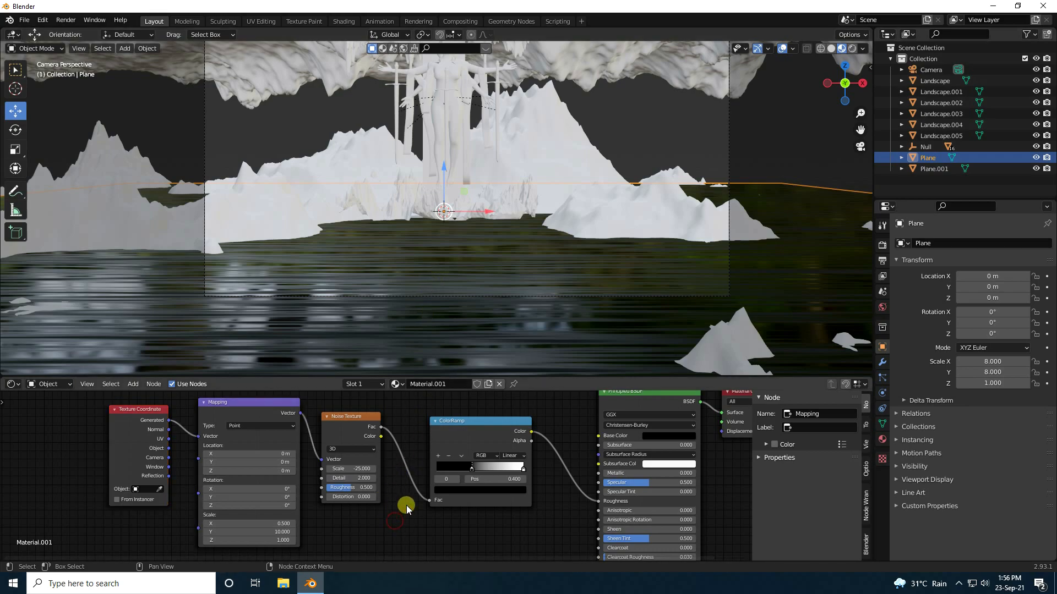
# Step: Create a new material on the Landscape object and name it LAN MAT
pyautogui.moveTo(504, 501); pyautogui.dragTo(334, 539, button='middle')
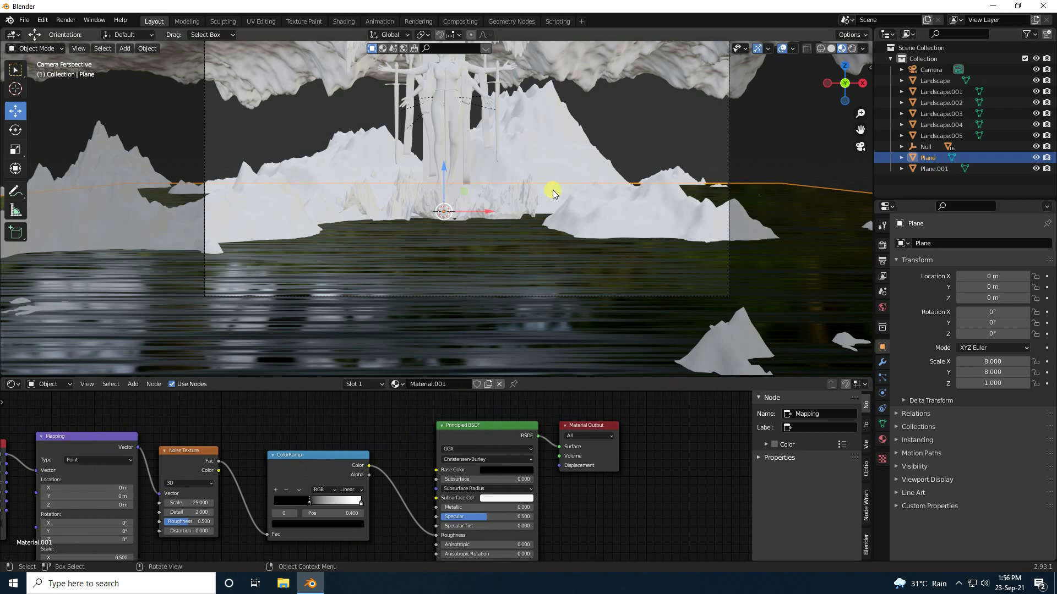
pyautogui.click(301, 176)
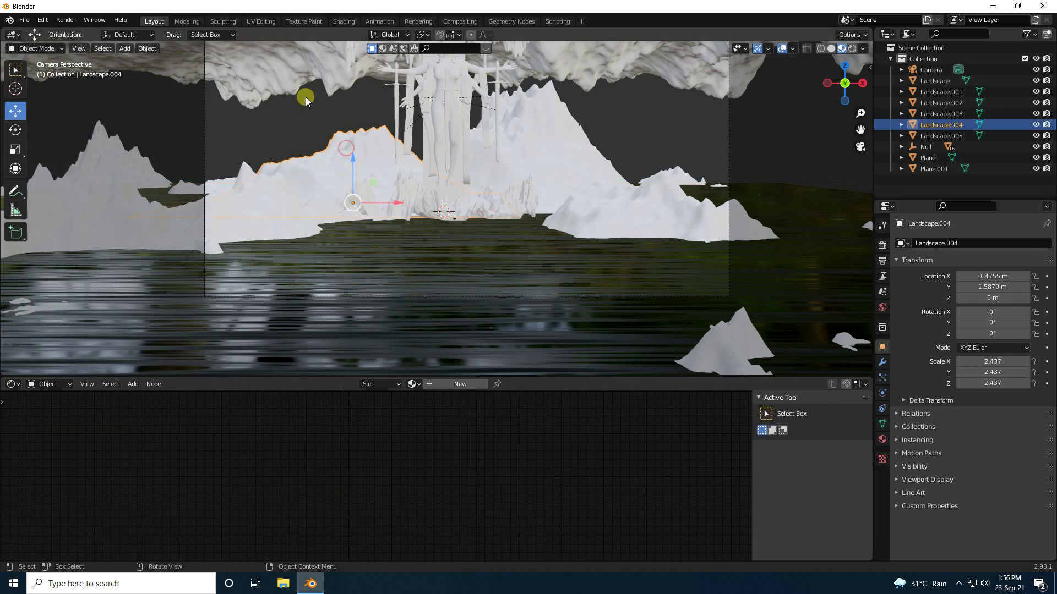
pyautogui.click(924, 83)
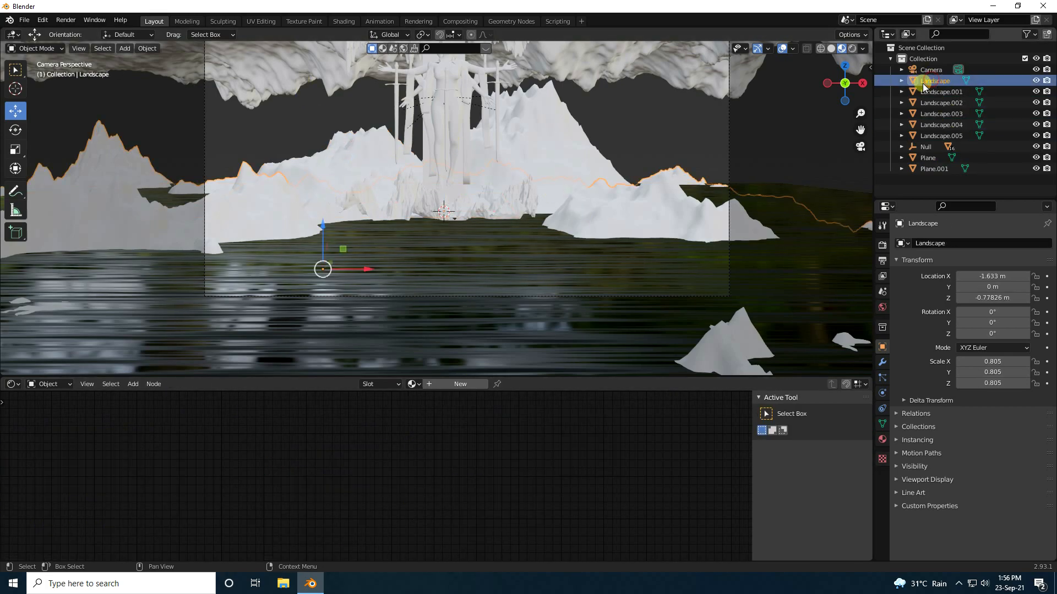
pyautogui.click(429, 384)
pyautogui.moveTo(325, 465); pyautogui.dragTo(421, 391, button='middle')
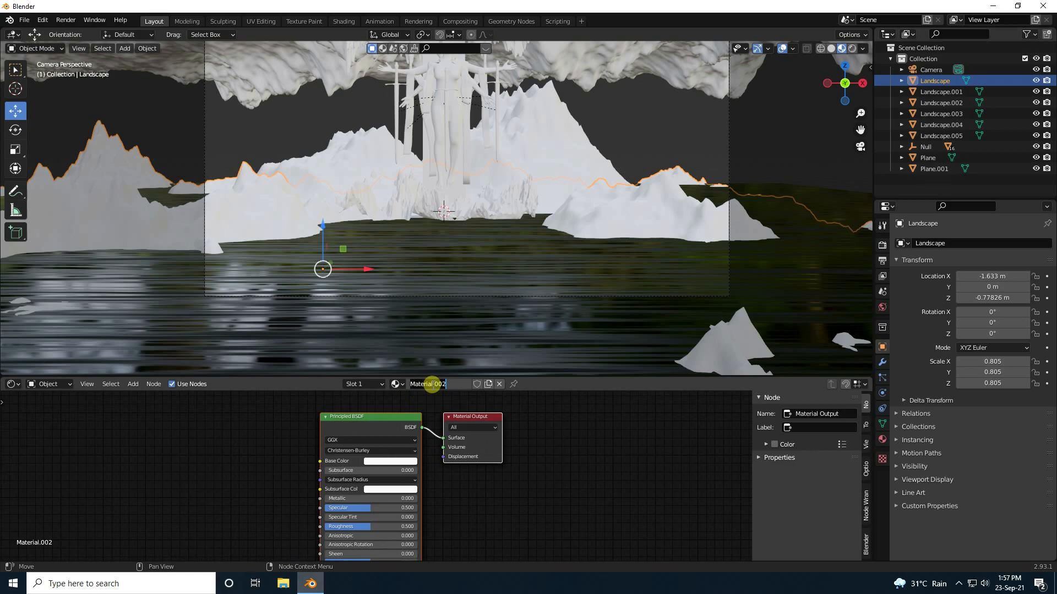
pyautogui.write('T')
pyautogui.press('Return')
# Step: Set the Base Color of the LAN MAT Principled BSDF to black
pyautogui.click(374, 461)
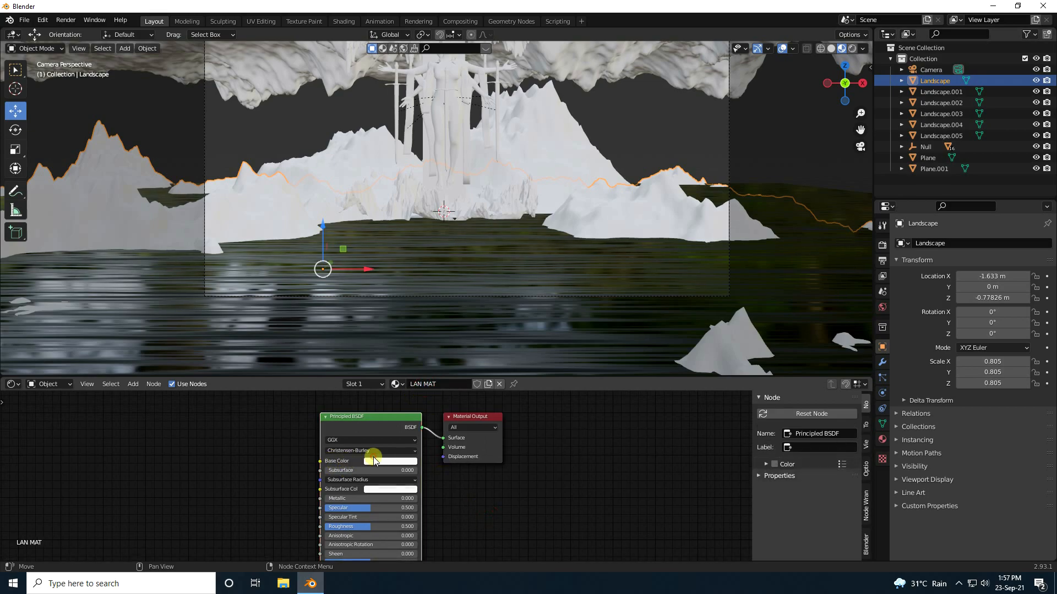
pyautogui.click(377, 461)
pyautogui.moveTo(433, 354); pyautogui.dragTo(437, 421)
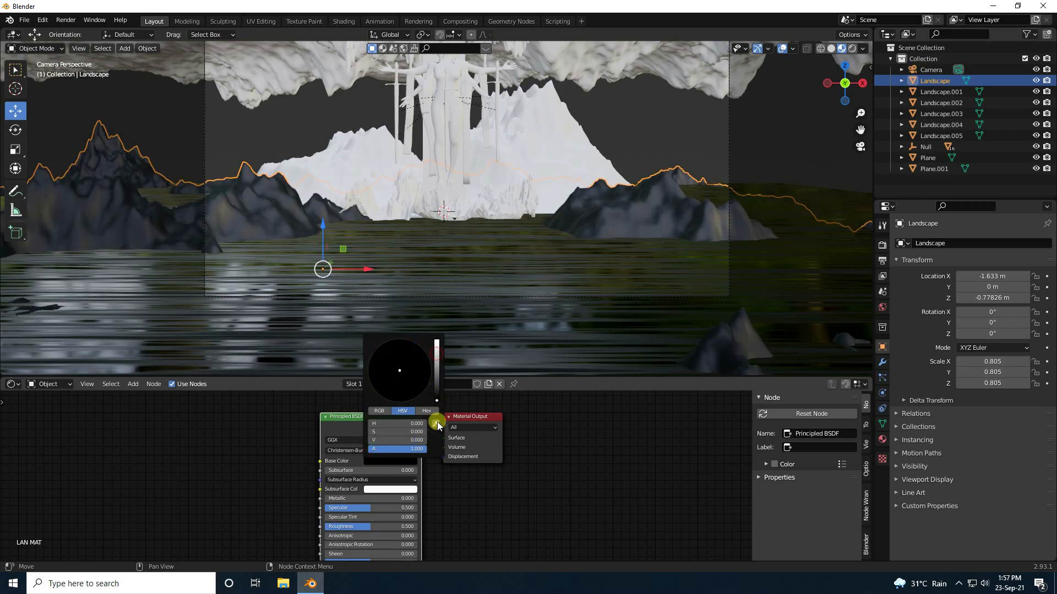
pyautogui.click(459, 512)
# Step: Set the LAN MAT Principled BSDF's Metallic to 0.1 and Specular to 1
pyautogui.moveTo(494, 524); pyautogui.dragTo(514, 472, button='middle')
pyautogui.click(354, 447)
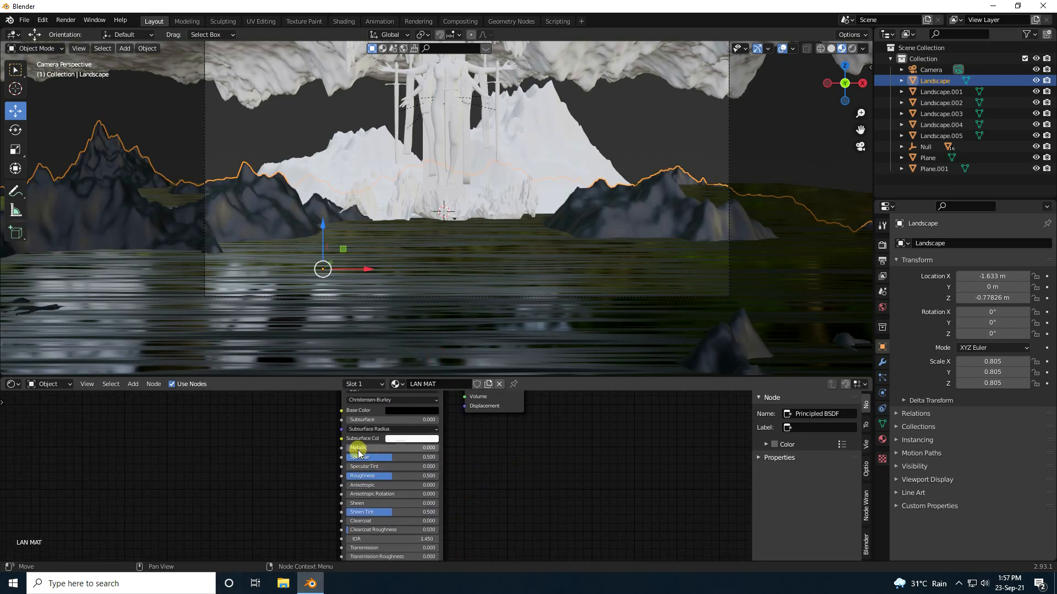
pyautogui.scroll(2, 368, 448)
pyautogui.click(356, 430)
pyautogui.write('0.1')
pyautogui.press('Return')
pyautogui.click(354, 447)
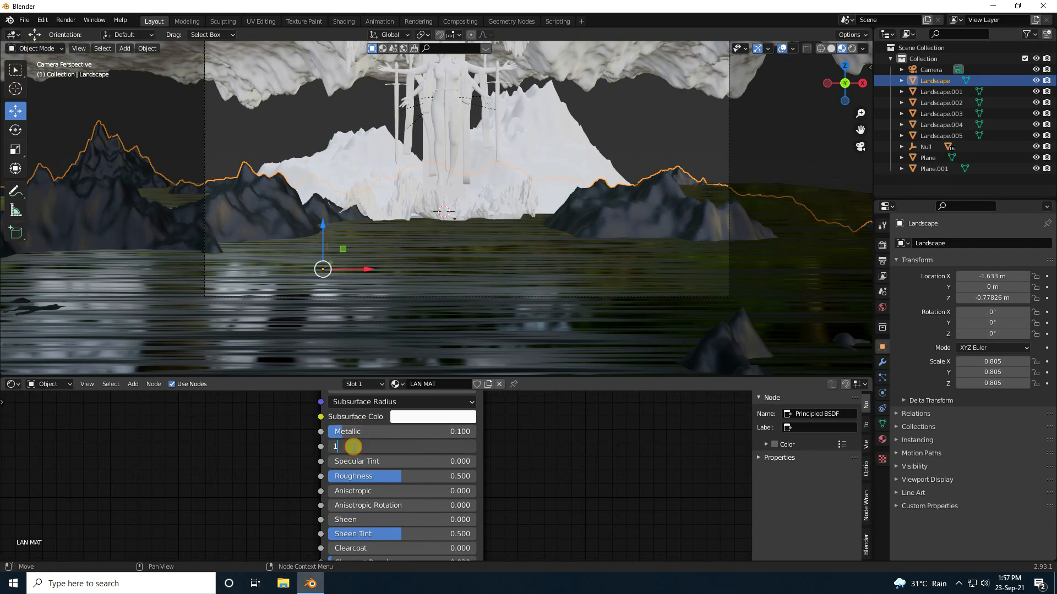
pyautogui.write('1')
pyautogui.press('Return')
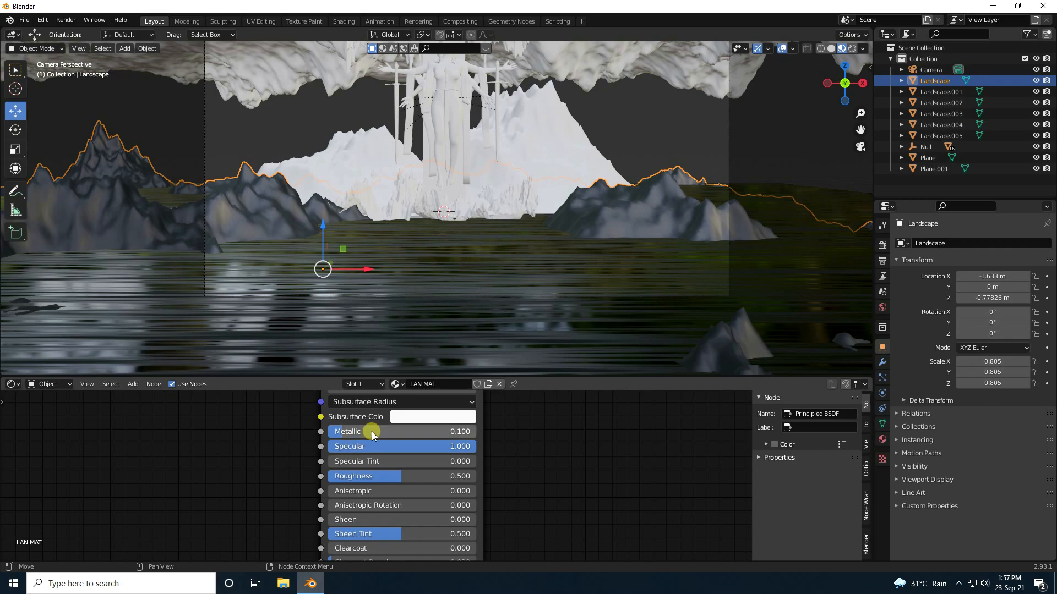
# Step: Link the material of Landscape to the objects Landscape.001 through Landscape.005
pyautogui.keyDown('shift'); pyautogui.click(936, 136); pyautogui.keyUp('shift')
pyautogui.click(156, 50)
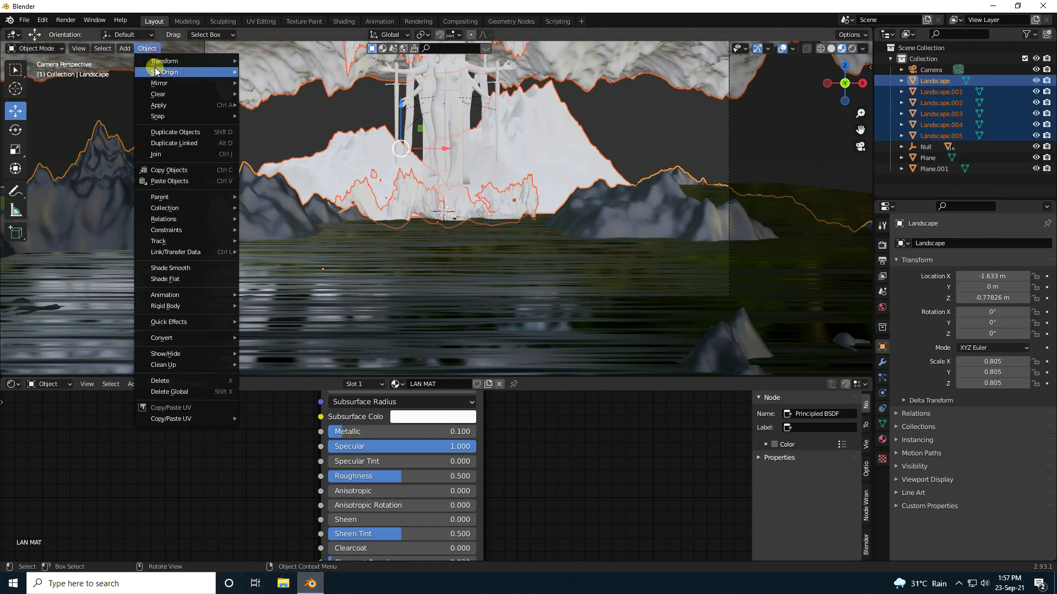
pyautogui.moveTo(187, 251)
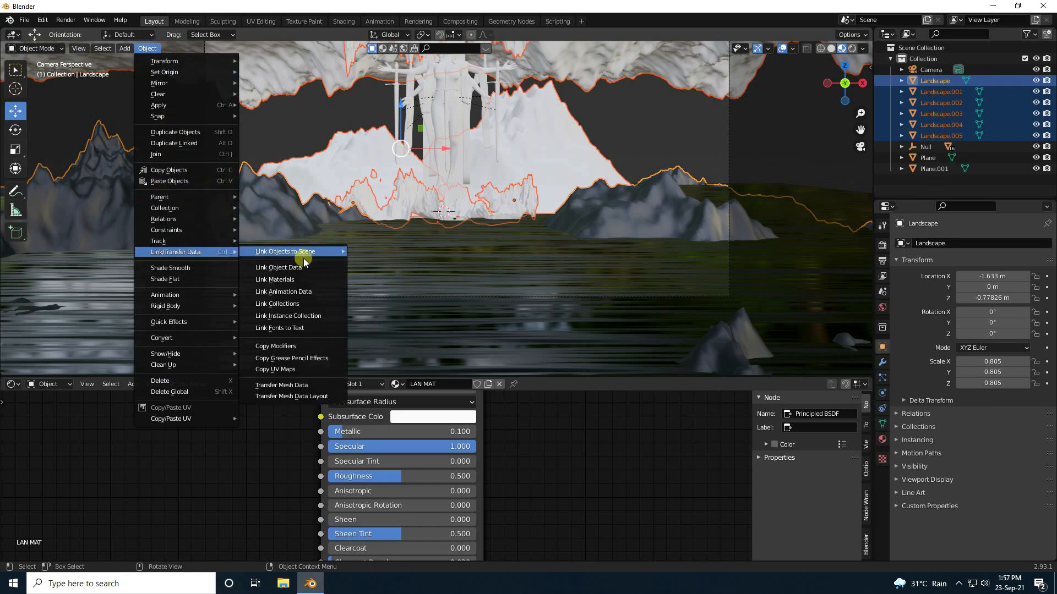
pyautogui.click(301, 279)
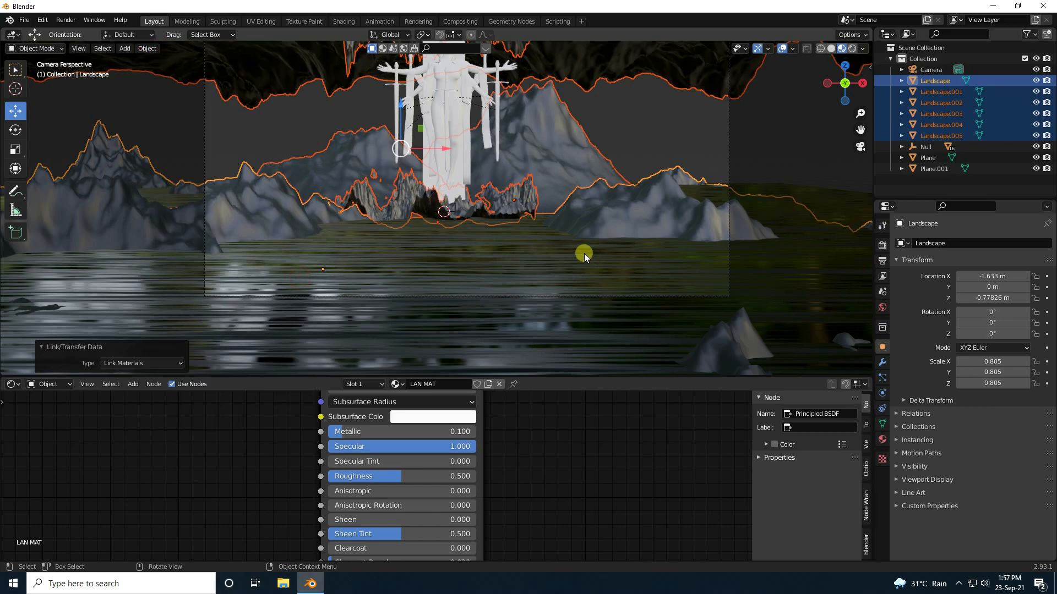
# Step: Give the upright plane behind the figure a new material with an Emission surface of strength 50
pyautogui.keyDown('shift'); pyautogui.moveTo(567, 226); pyautogui.dragTo(605, 299, button='middle'); pyautogui.keyUp('shift')
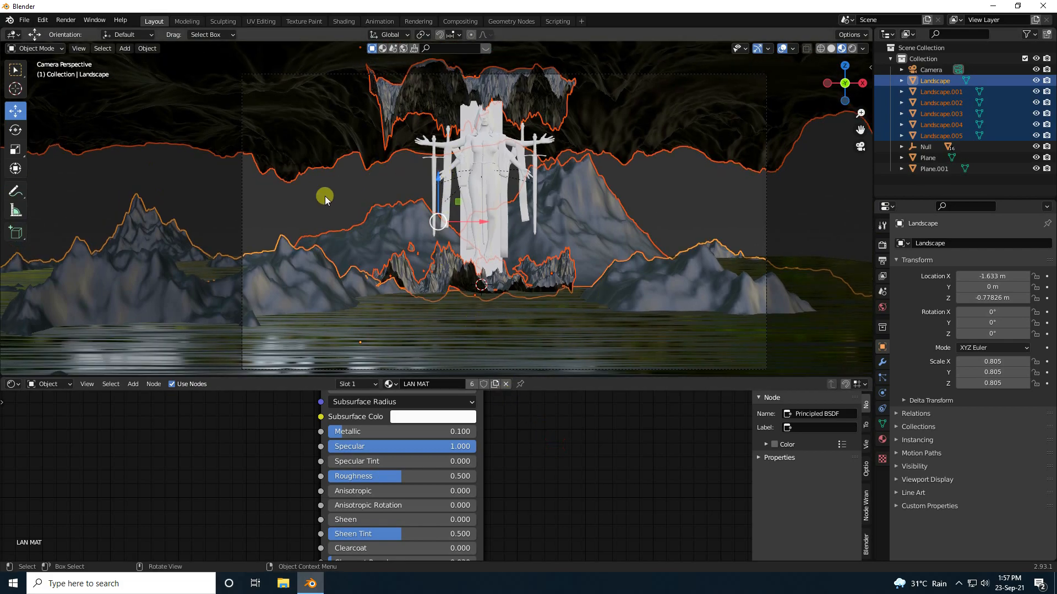
pyautogui.click(426, 156)
pyautogui.click(466, 118)
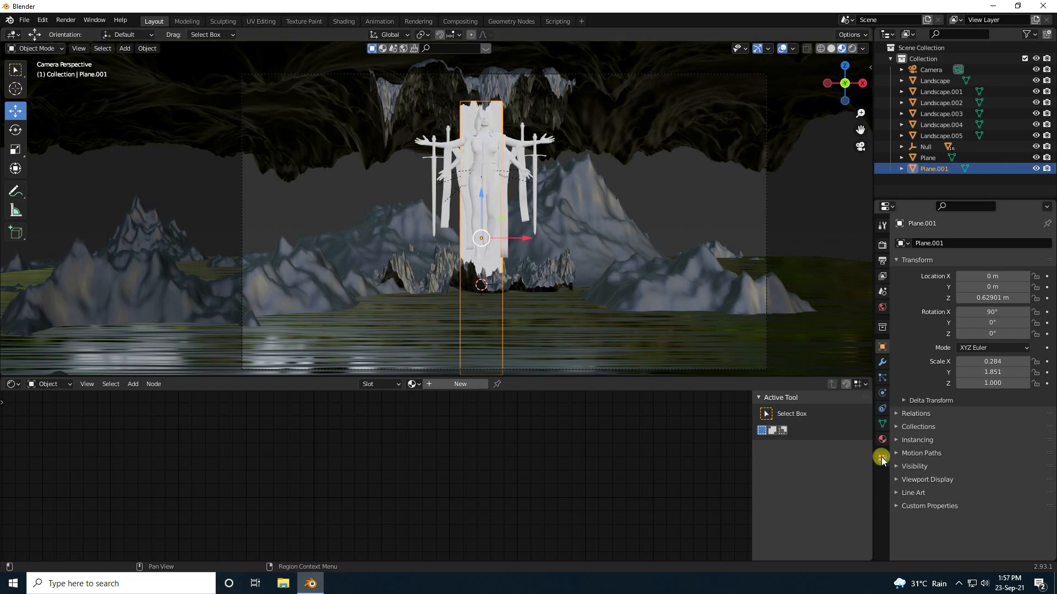
pyautogui.click(883, 440)
pyautogui.click(943, 296)
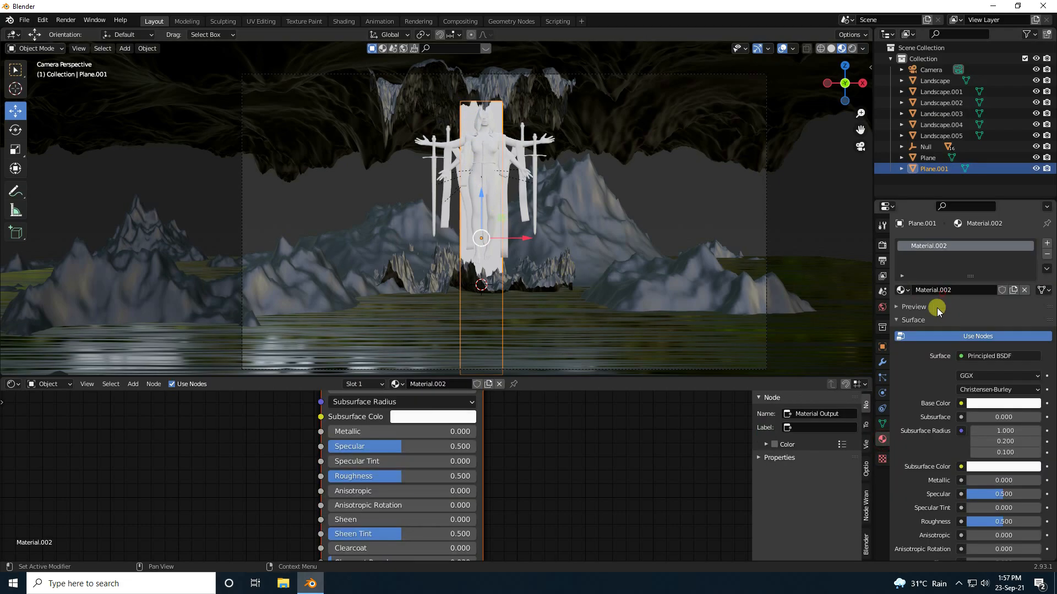
pyautogui.click(980, 356)
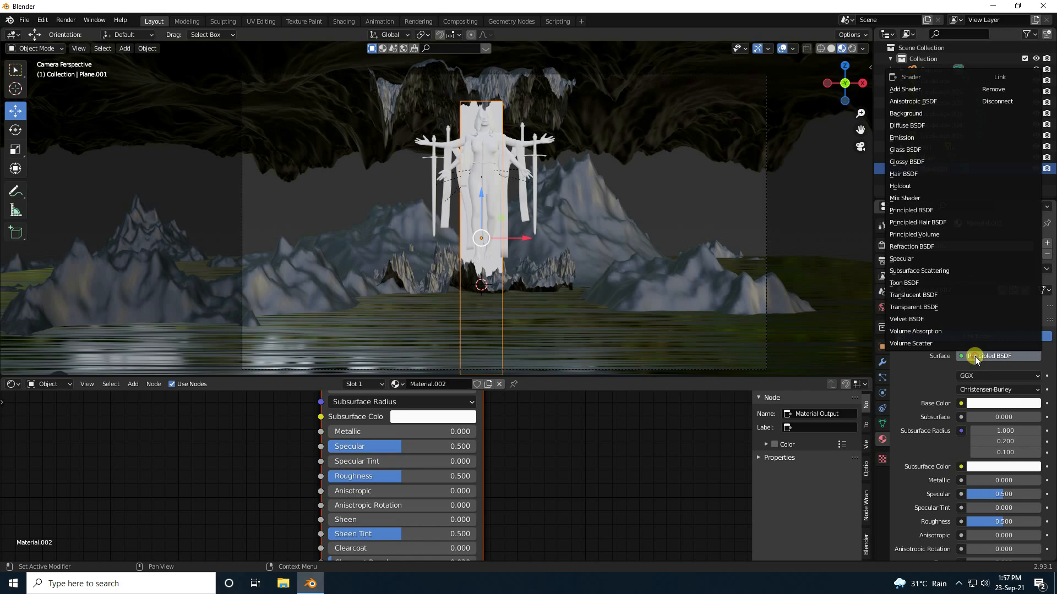
pyautogui.click(903, 137)
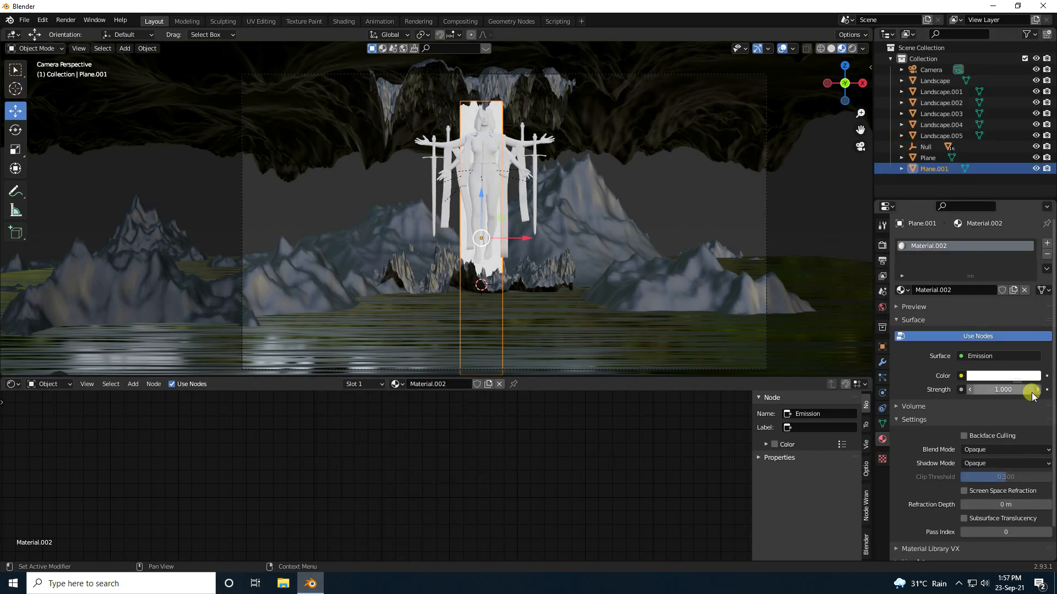
pyautogui.click(1007, 393)
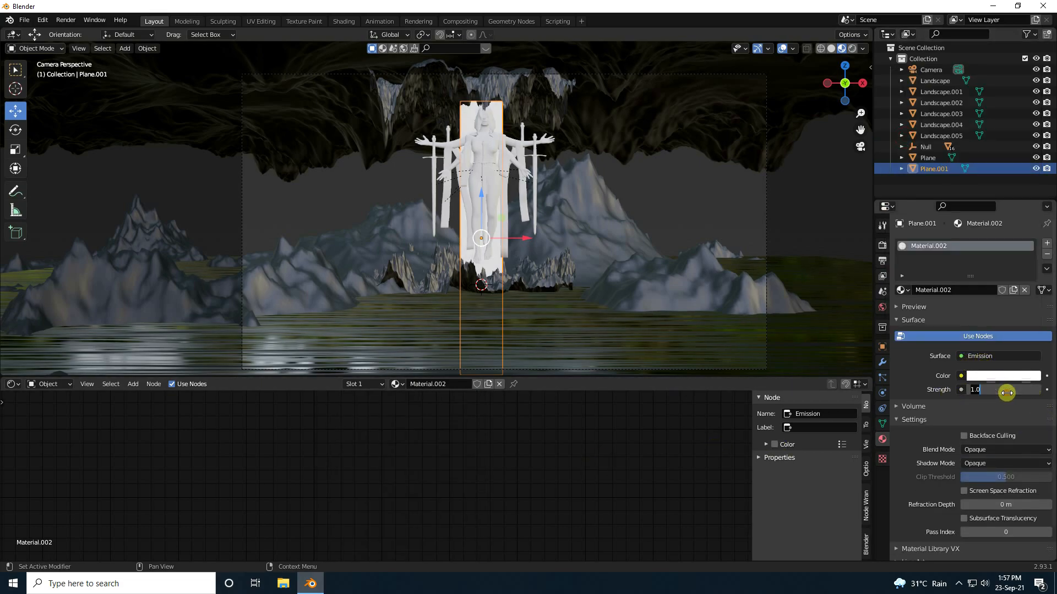
pyautogui.write('50')
pyautogui.press('Return')
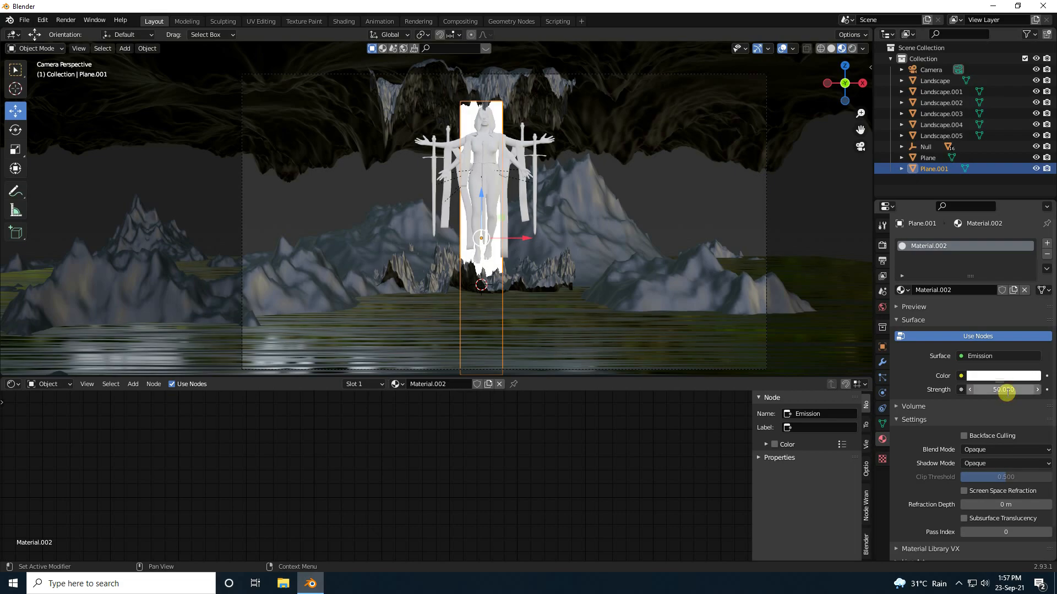
# Step: Change the emission color of the upright plane's material to a saturated blue
pyautogui.press('Home')
pyautogui.scroll(4, 447, 460)
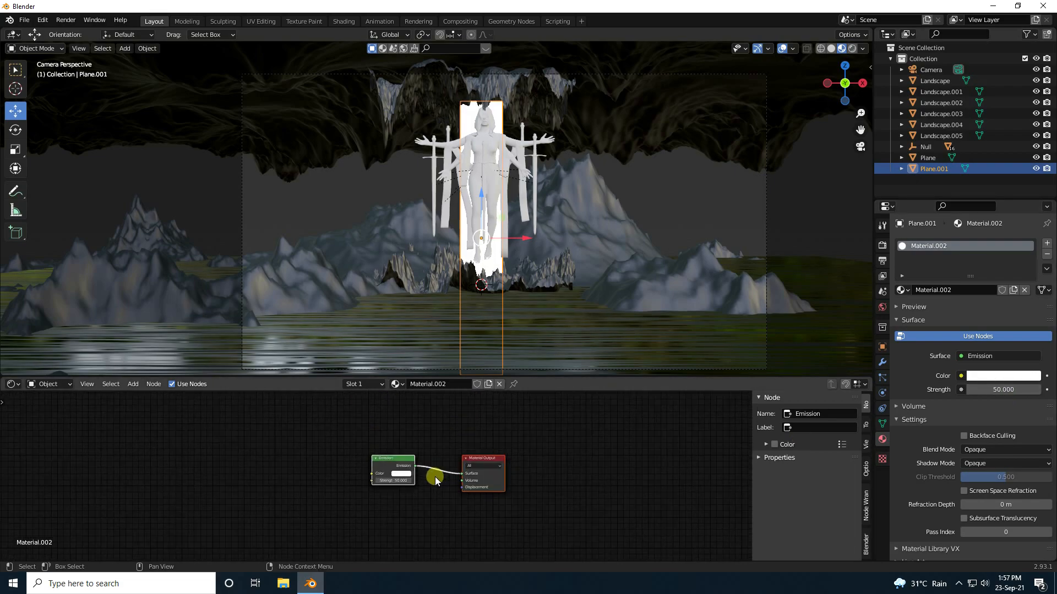
pyautogui.click(434, 473)
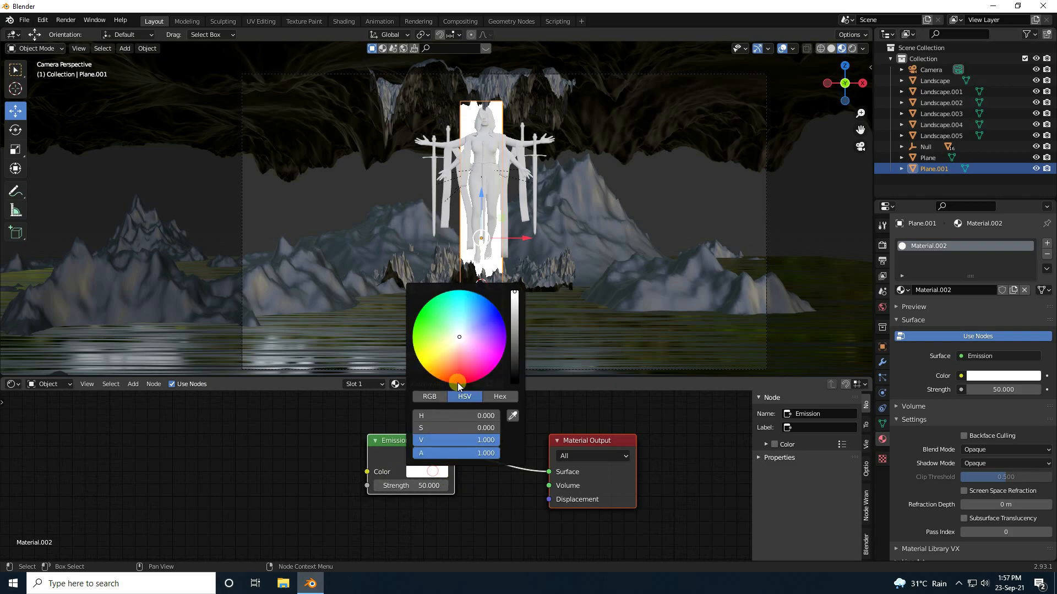
pyautogui.click(986, 376)
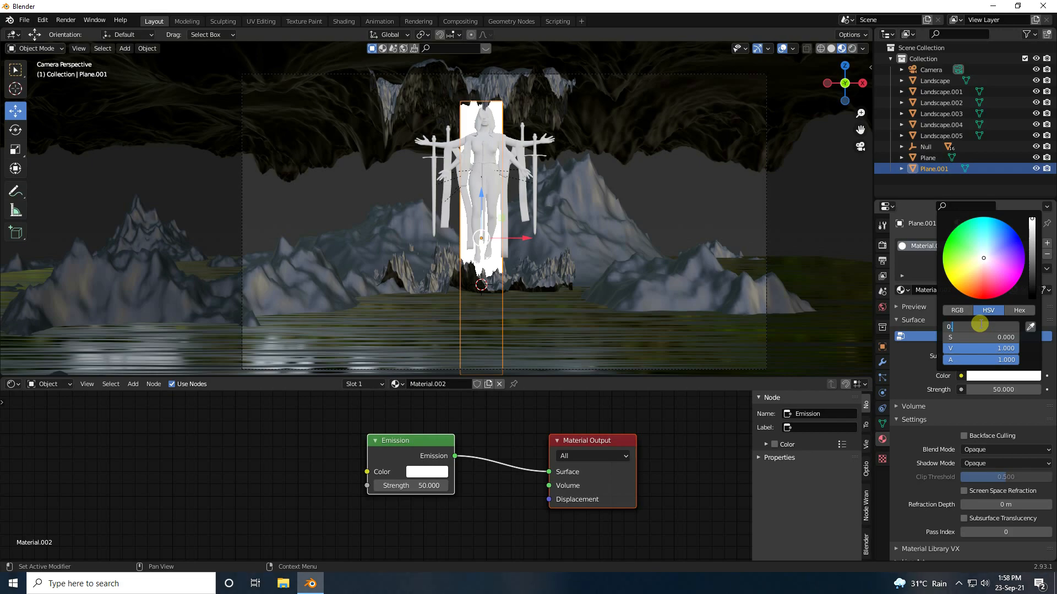
pyautogui.press('Return')
pyautogui.click(966, 337)
pyautogui.press('Return')
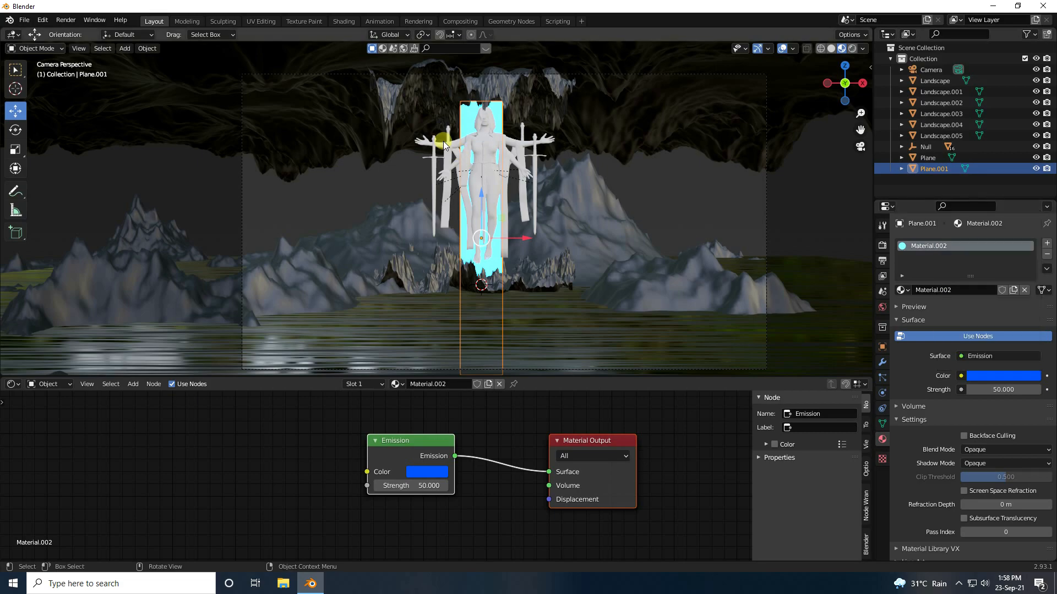
# Step: Rename the upright plane's material as Emission
pyautogui.scroll(4, 581, 183)
pyautogui.keyDown('shift'); pyautogui.moveTo(513, 250); pyautogui.dragTo(397, 342, button='middle'); pyautogui.keyUp('shift')
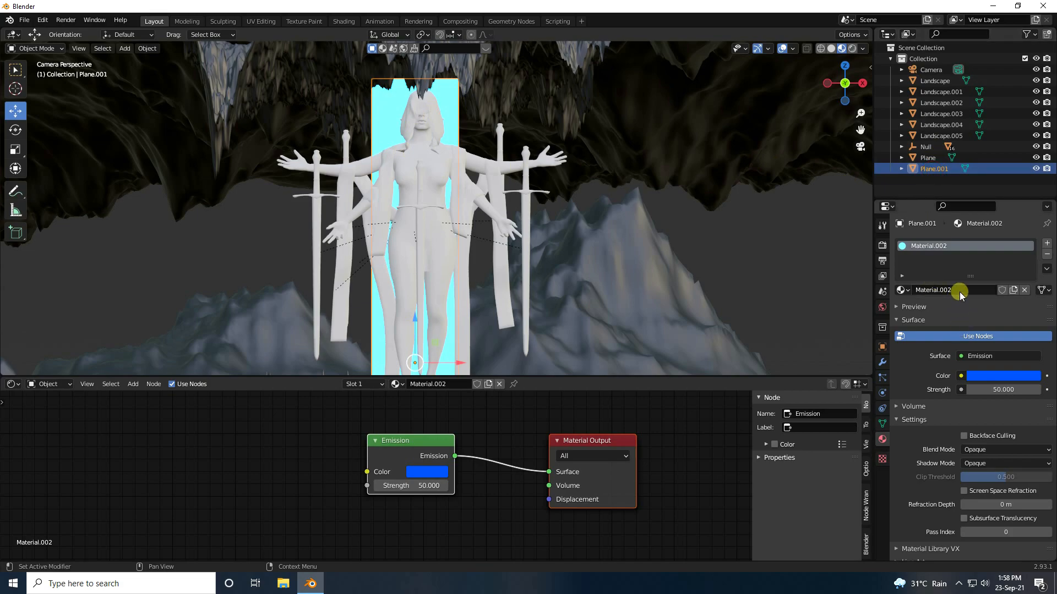
pyautogui.write('mission')
pyautogui.press('Return')
pyautogui.scroll(-2, 392, 151)
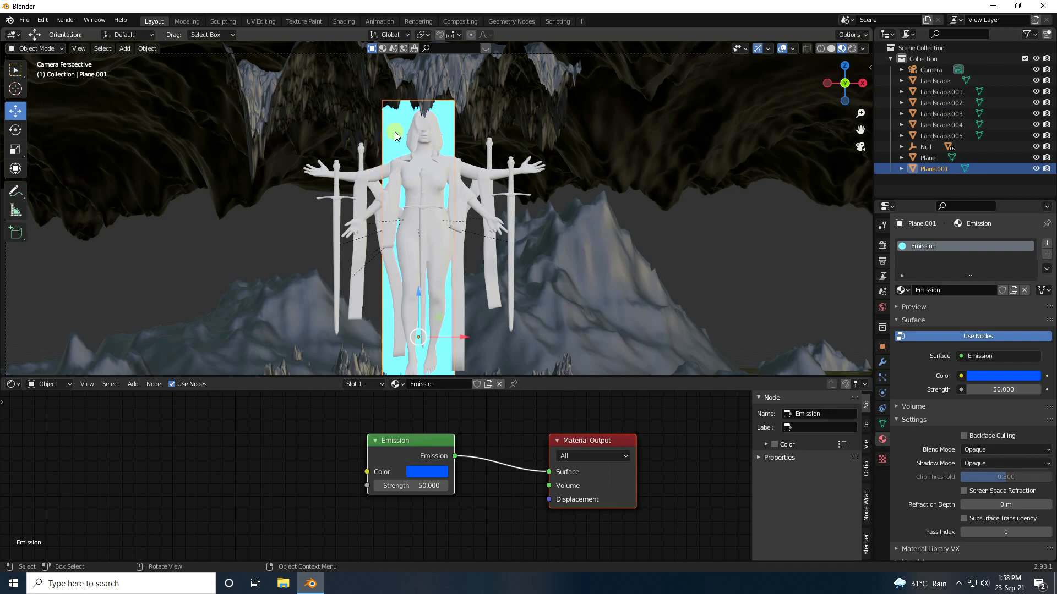
pyautogui.moveTo(477, 247); pyautogui.dragTo(478, 256, button='middle')
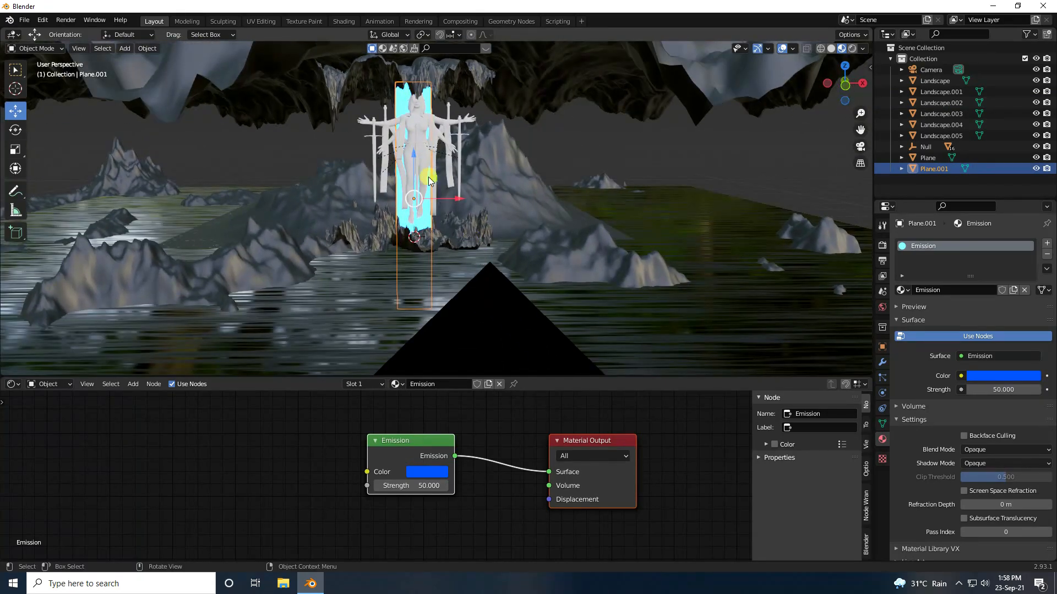
pyautogui.scroll(3, 427, 177)
pyautogui.scroll(-3, 484, 256)
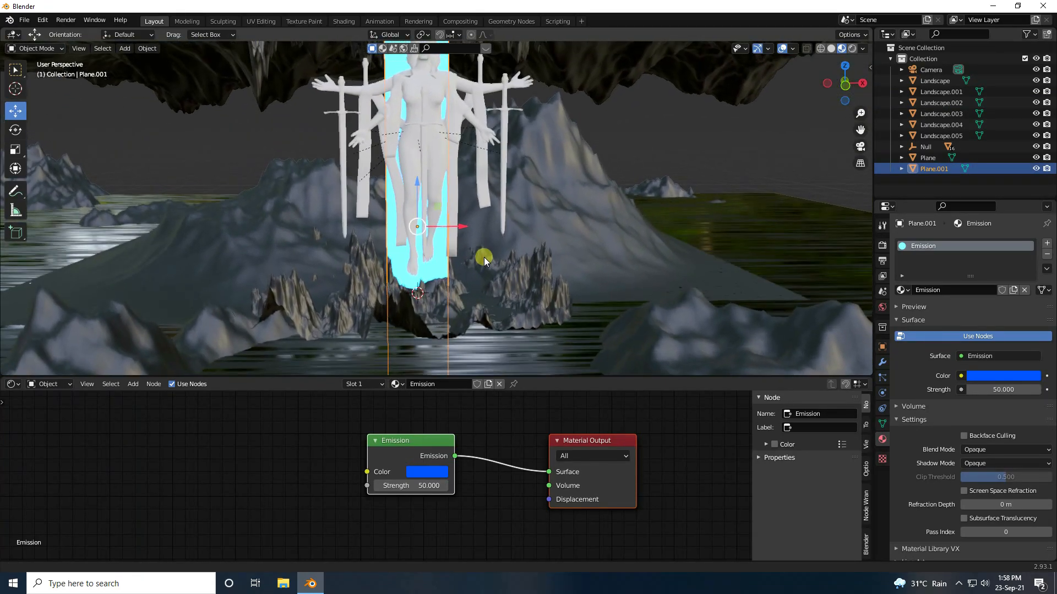
# Step: Duplicate the emissive plane behind the figure and move the copy about 0.78 m in the negative X direction
pyautogui.hotkey('ctrl', 'c')
pyautogui.hotkey('ctrl', 'v')
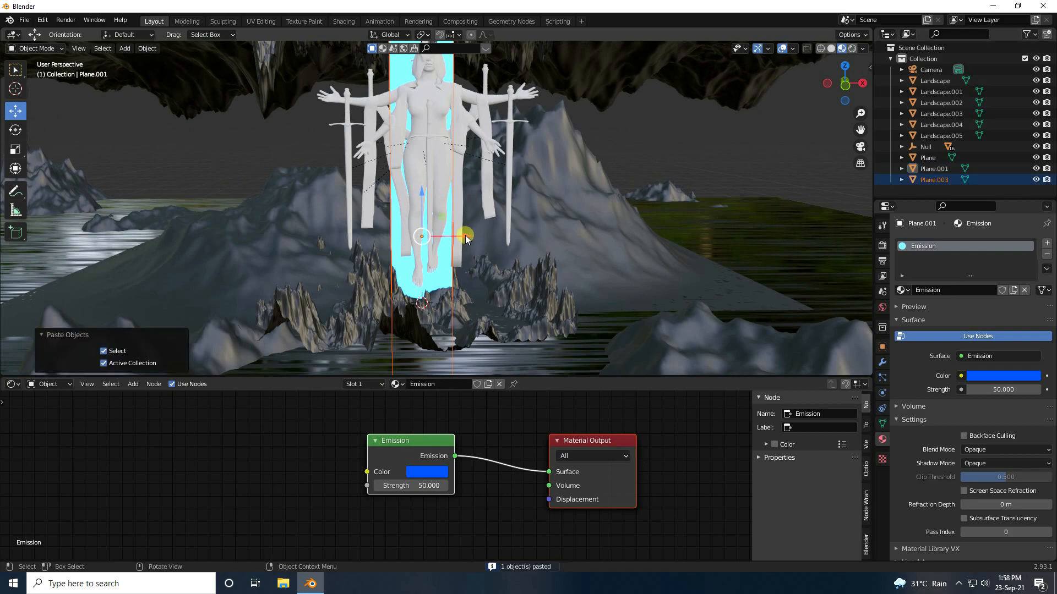
pyautogui.press('g')
pyautogui.press('x')
pyautogui.click(377, 247)
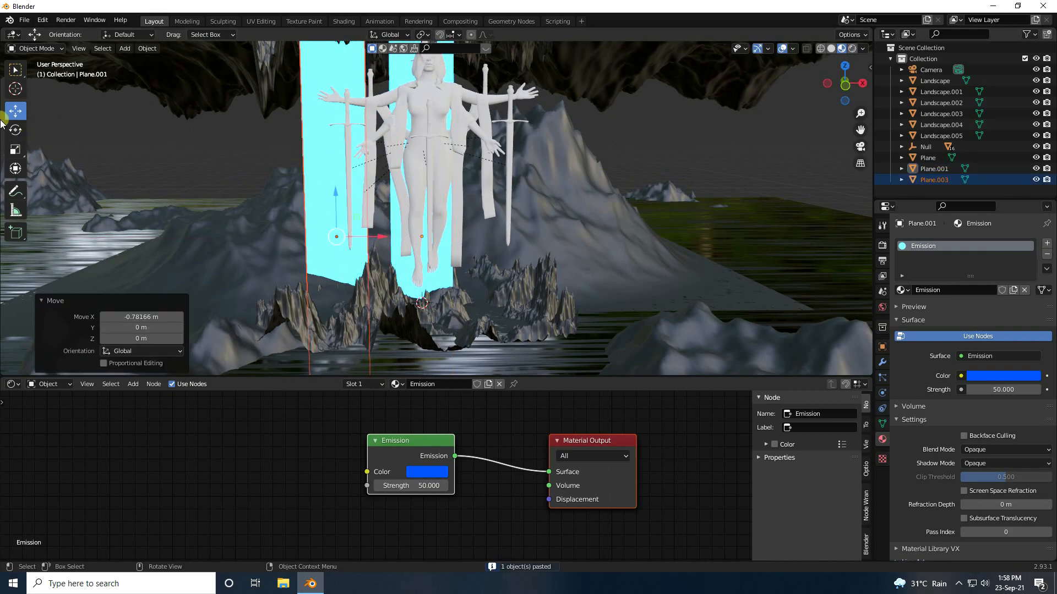
# Step: Scale the duplicated emissive plane down along X into a thin vertical strip
pyautogui.hotkey('shift', 'space')
pyautogui.press('s')
pyautogui.moveTo(377, 237)
pyautogui.mouseDown()
pyautogui.moveTo(334, 237)
pyautogui.moveTo(421, 234)
pyautogui.moveTo(372, 238)
pyautogui.mouseUp()
# Step: Duplicate the thin emissive strip and offset the copy about 0.07 m in the negative X direction
pyautogui.hotkey('shift', 'space')
pyautogui.press('g')
pyautogui.hotkey('ctrl', 'c')
pyautogui.hotkey('ctrl', 'v')
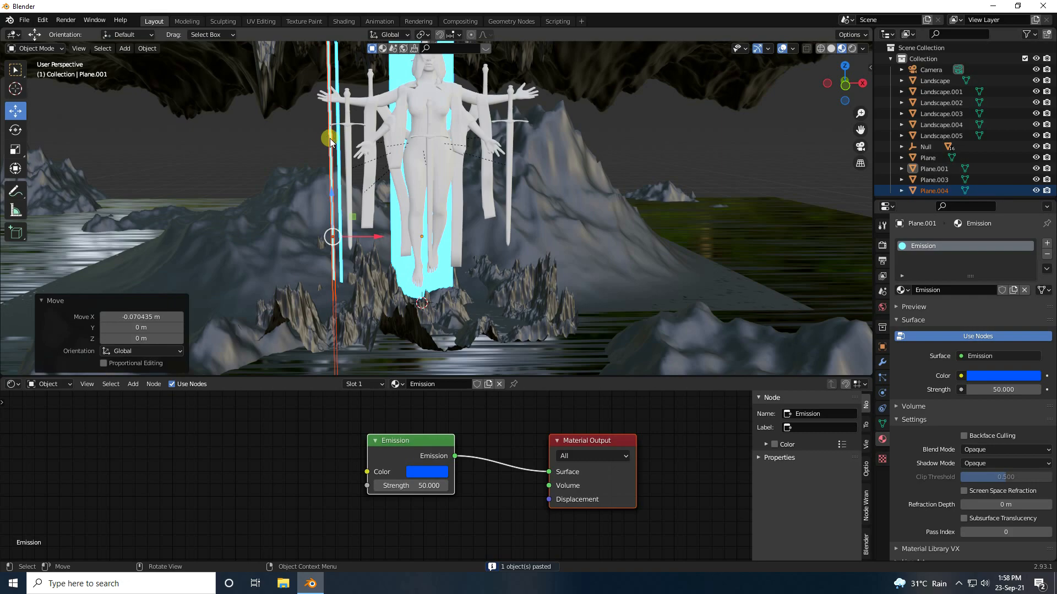
# Step: Duplicate the pair of thin emissive strips and move the copies about 1.91 m along X to the figure's other side
pyautogui.hotkey('ctrl', 'c')
pyautogui.hotkey('ctrl', 'v')
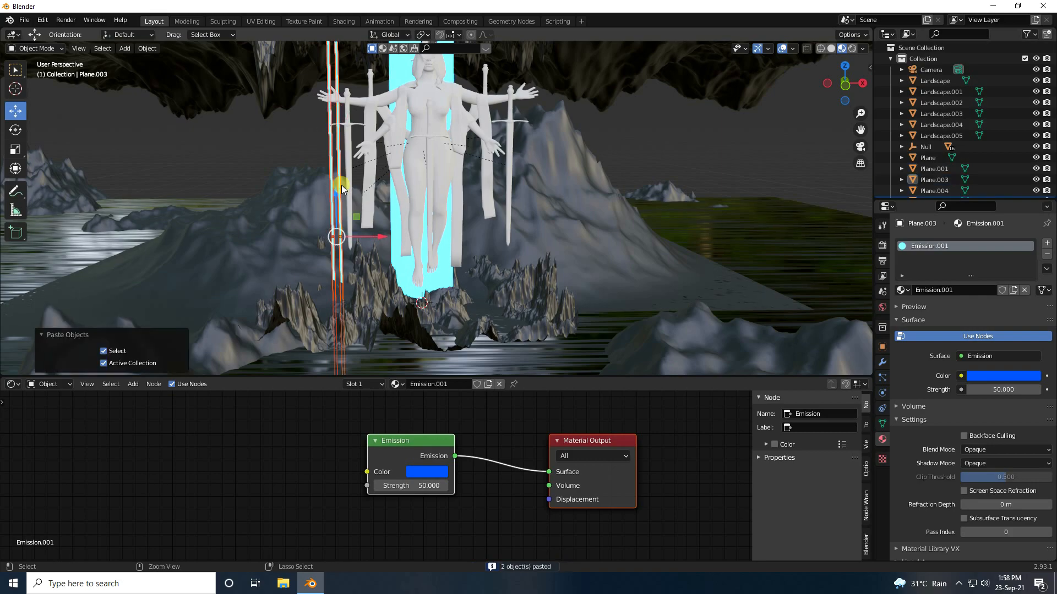
pyautogui.moveTo(382, 241); pyautogui.dragTo(591, 222)
pyautogui.scroll(3, 460, 159)
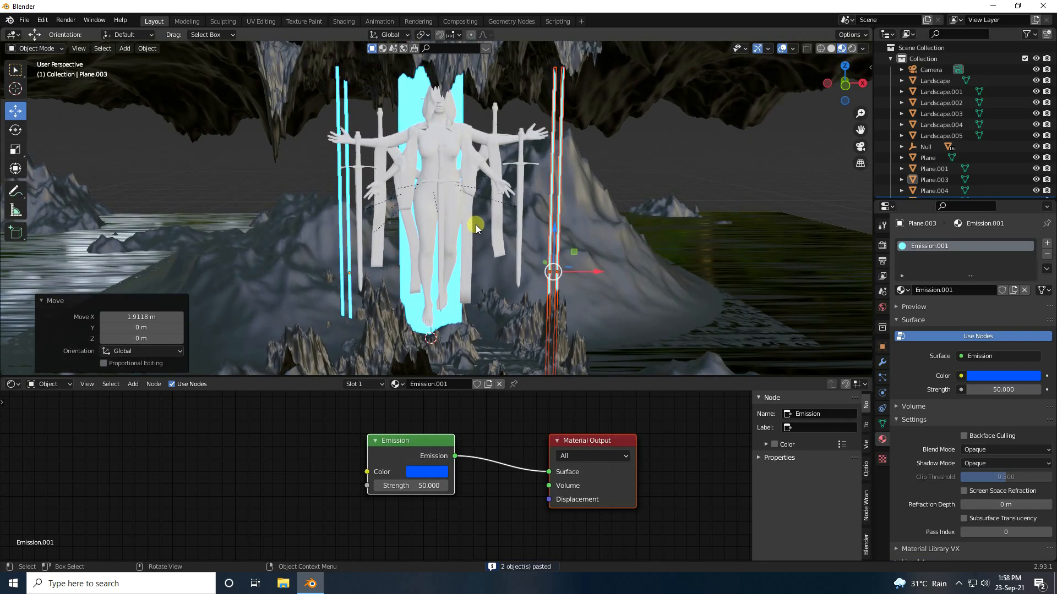
pyautogui.keyDown('shift'); pyautogui.moveTo(451, 171); pyautogui.dragTo(448, 218, button='middle'); pyautogui.keyUp('shift')
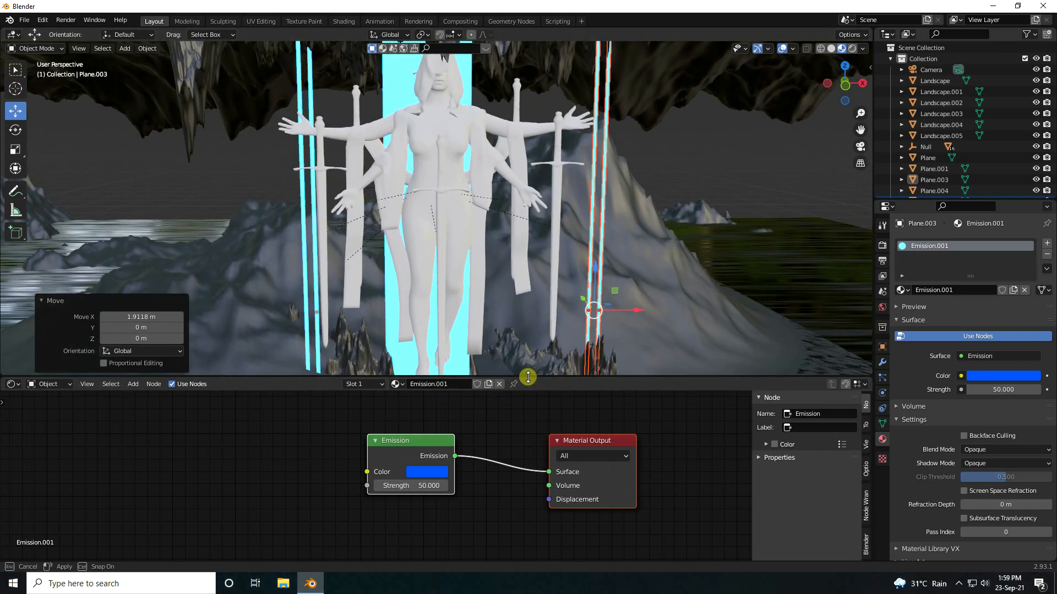
# Step: Enlarge the 3D viewport and the outliner, and bring the figure closer into view
pyautogui.moveTo(526, 377); pyautogui.dragTo(520, 511)
pyautogui.click(196, 216)
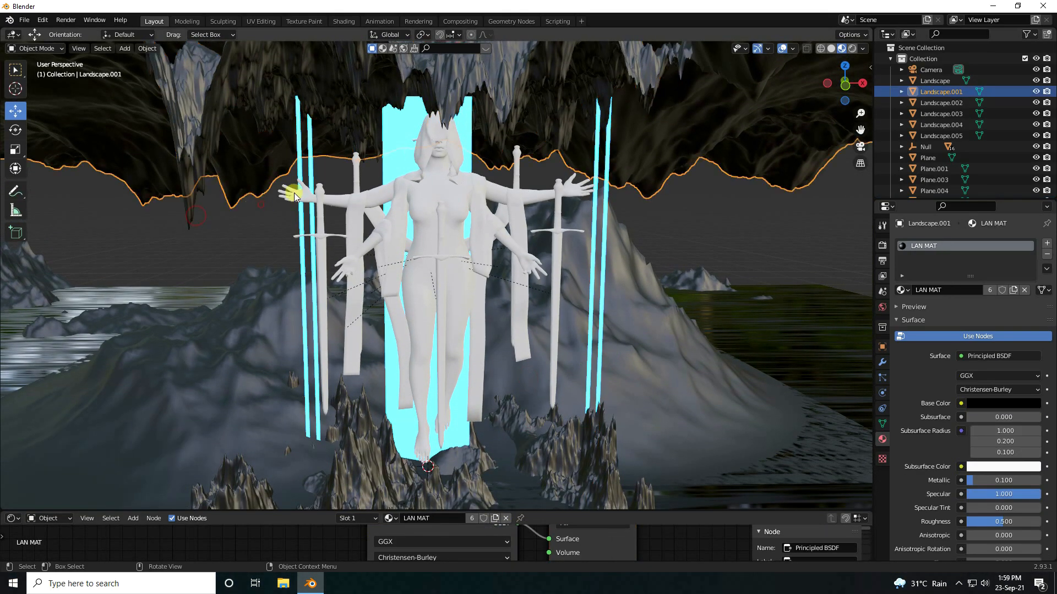
pyautogui.scroll(2, 391, 143)
pyautogui.moveTo(391, 143); pyautogui.dragTo(65, 259, button='middle')
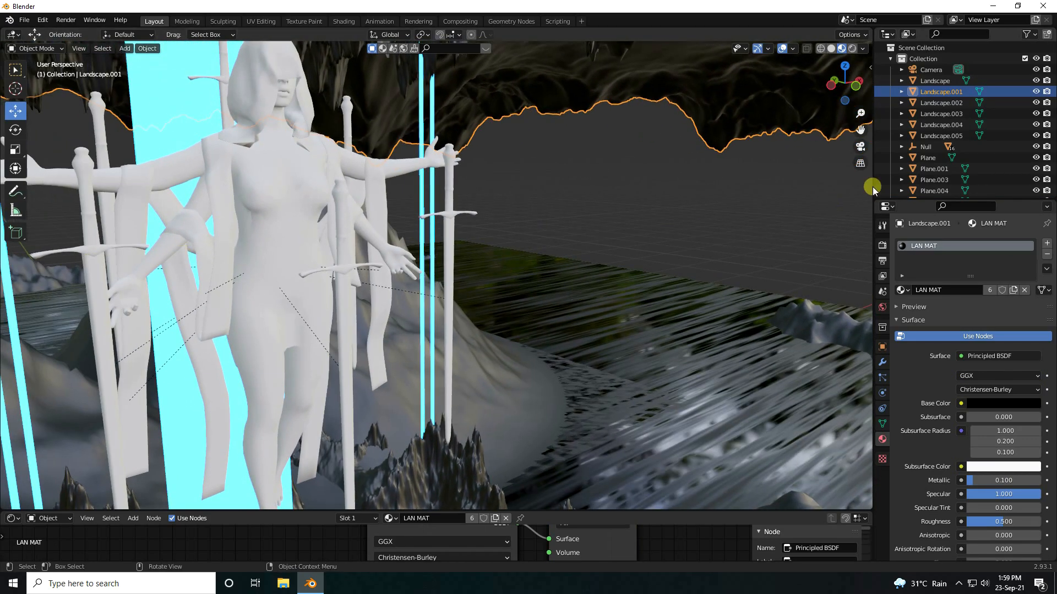
pyautogui.moveTo(924, 199); pyautogui.dragTo(911, 337)
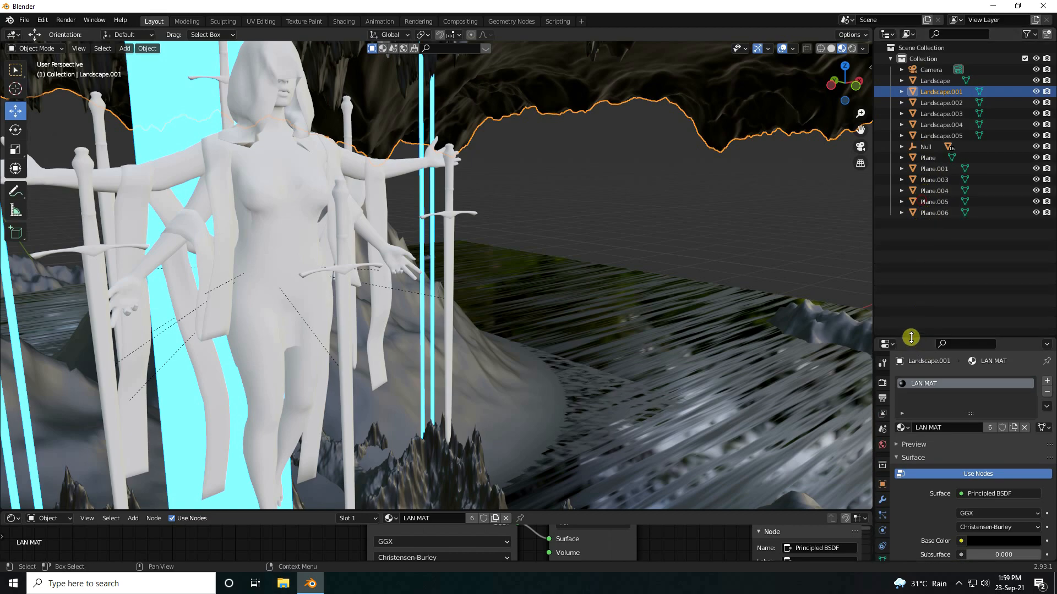
# Step: Give the figure's hair object Cube, under the Null parent, a new material with a black base color
pyautogui.click(902, 147)
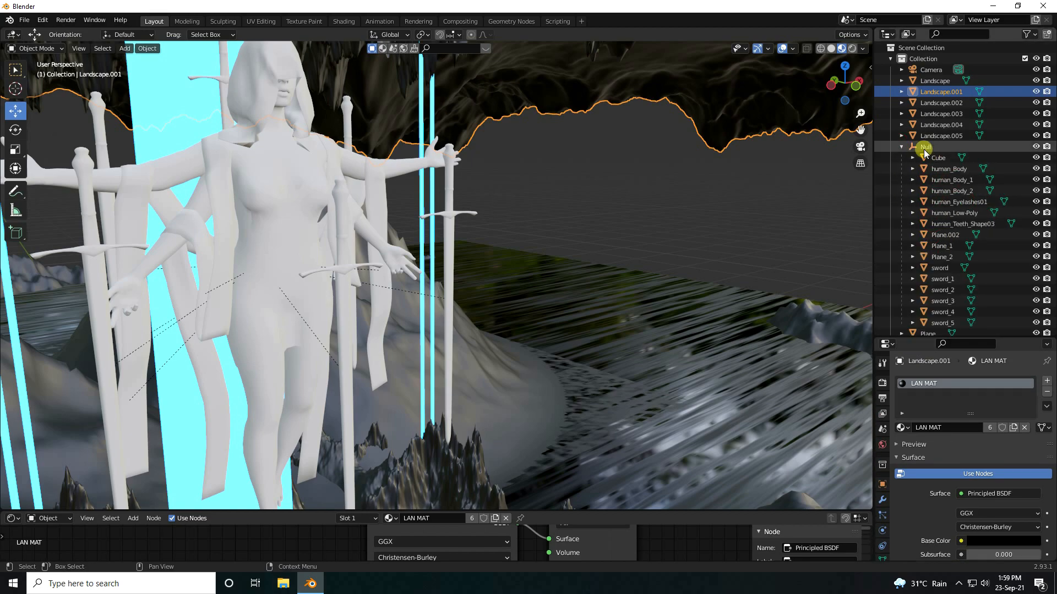
pyautogui.click(924, 147)
pyautogui.click(933, 158)
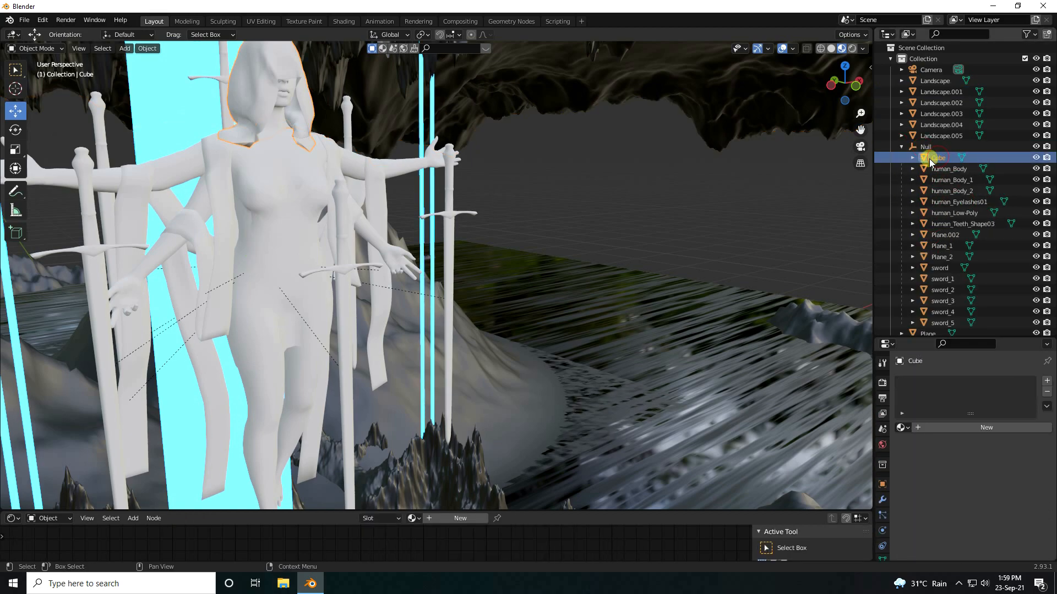
pyautogui.click(920, 428)
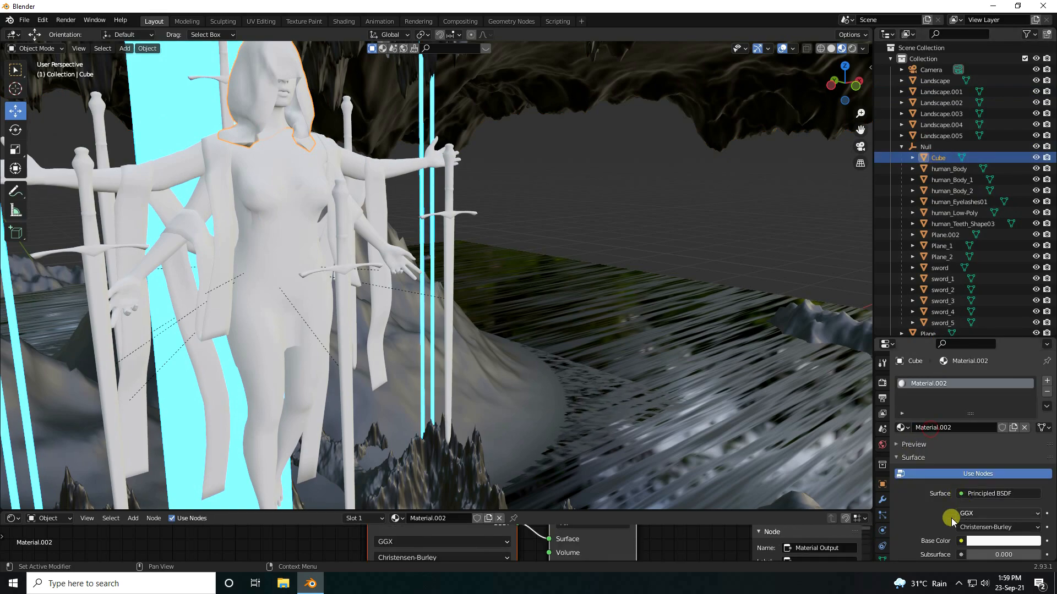
pyautogui.scroll(-2, 927, 512)
pyautogui.click(985, 497)
pyautogui.moveTo(1032, 358); pyautogui.dragTo(1032, 419)
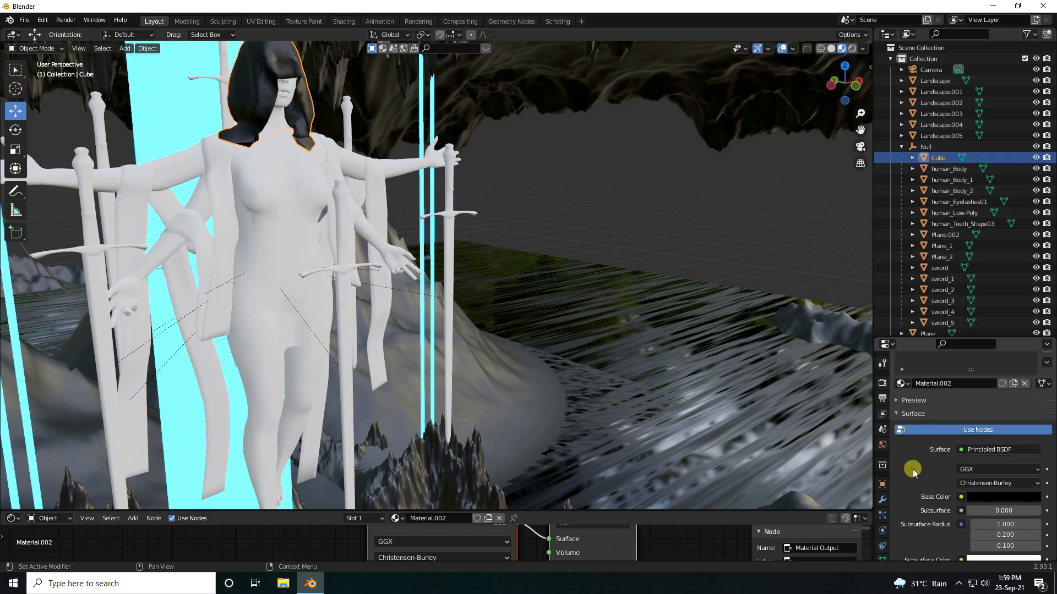
# Step: Link the material of Cube to all the other objects under Null, from human_Body through sword_5
pyautogui.scroll(-3, 937, 158)
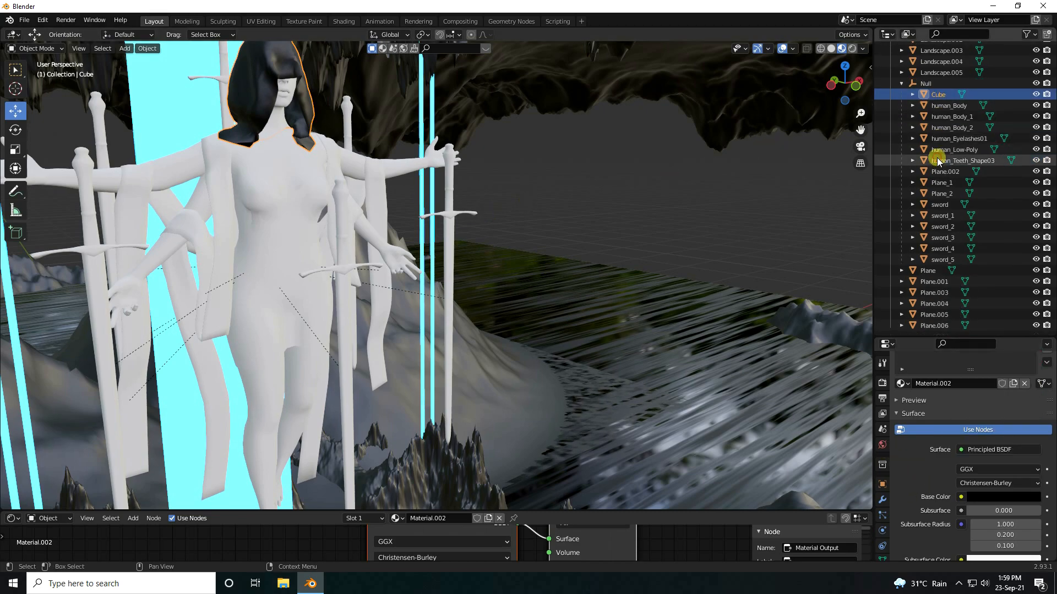
pyautogui.keyDown('shift'); pyautogui.click(943, 260); pyautogui.keyUp('shift')
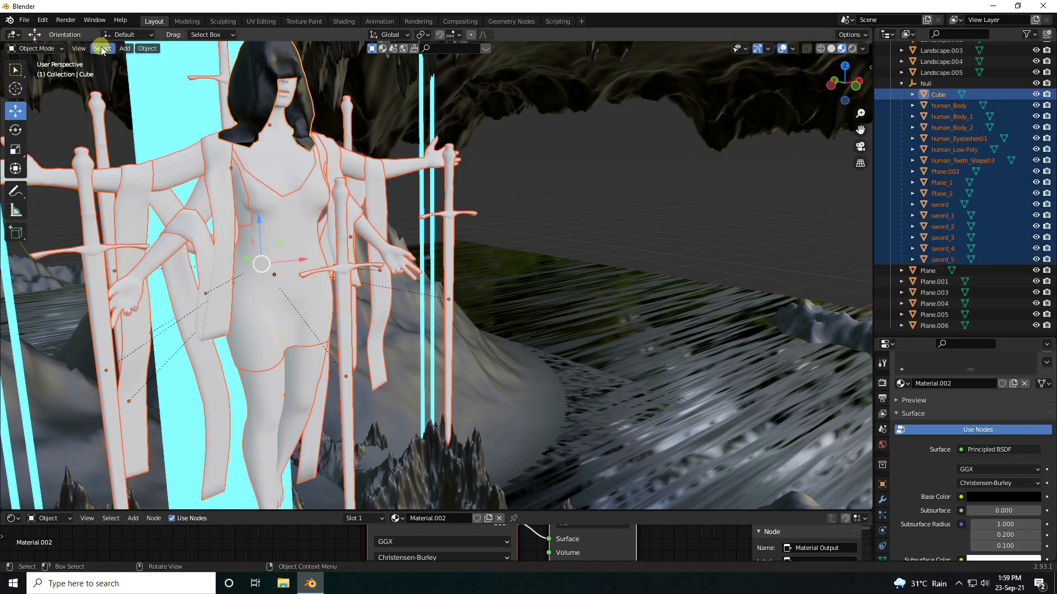
pyautogui.click(147, 48)
pyautogui.moveTo(175, 251)
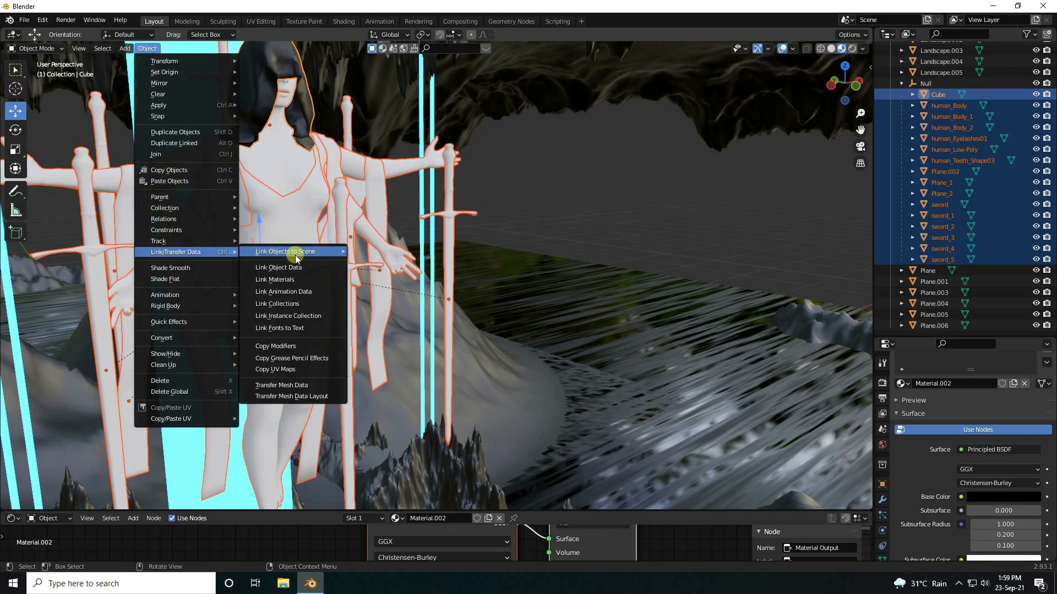
pyautogui.click(264, 280)
pyautogui.moveTo(426, 203); pyautogui.dragTo(602, 290, button='middle')
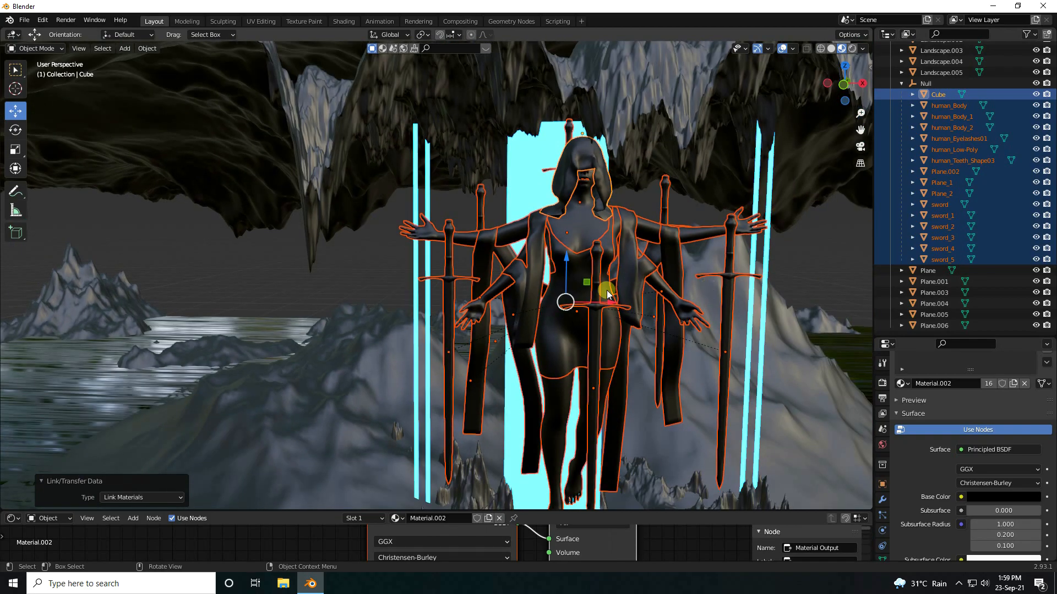
pyautogui.moveTo(668, 302); pyautogui.dragTo(446, 187, button='middle')
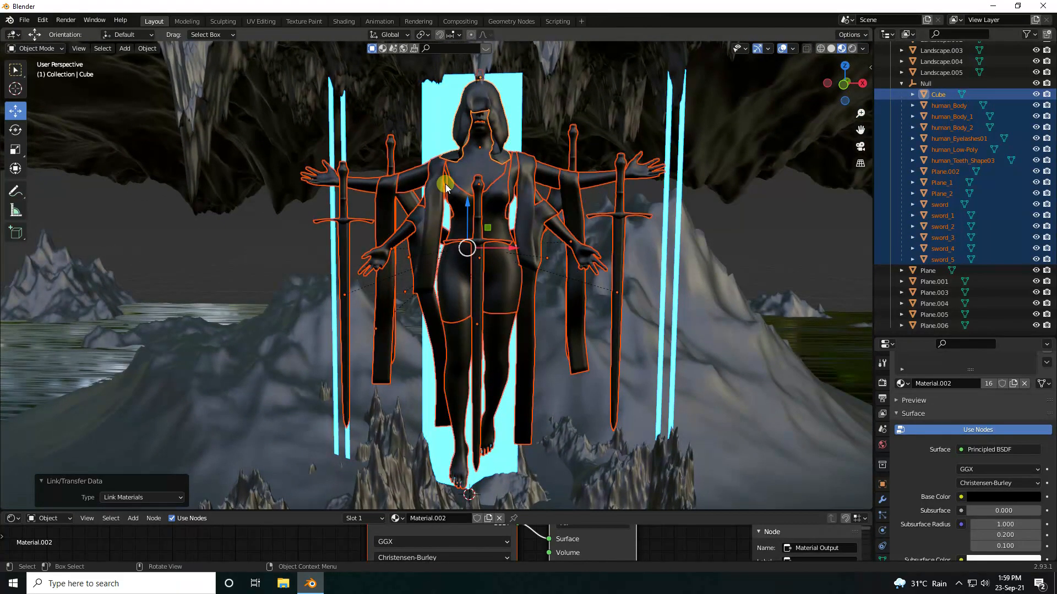
# Step: View the scene through the camera with its frame centred in the viewport
pyautogui.press('KP_0')
pyautogui.scroll(-5, 438, 217)
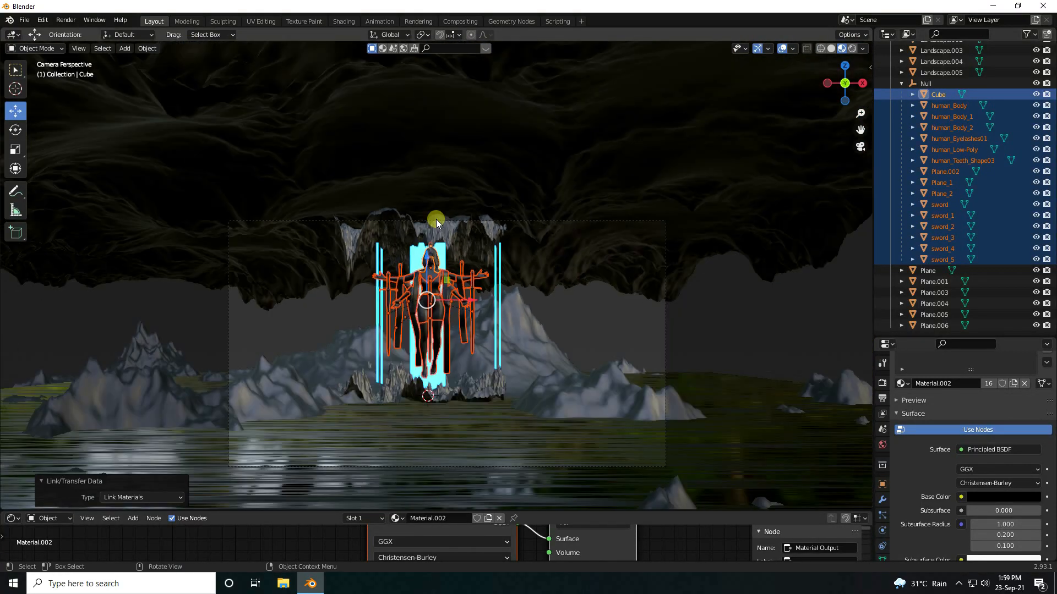
pyautogui.scroll(2, 453, 317)
pyautogui.scroll(1, 453, 319)
pyautogui.keyDown('shift'); pyautogui.moveTo(461, 321); pyautogui.dragTo(446, 214, button='middle'); pyautogui.keyUp('shift')
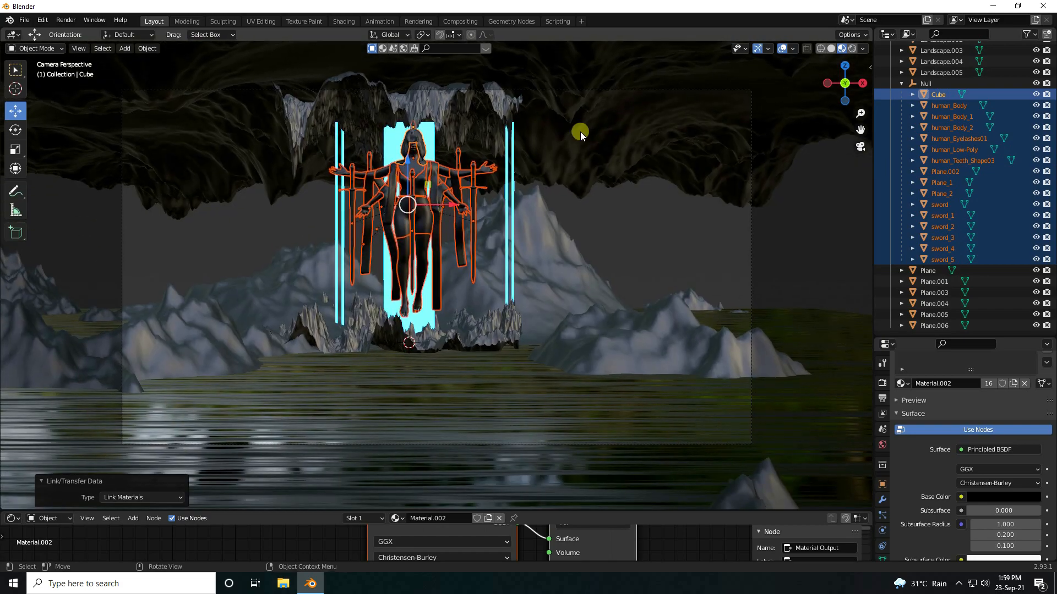
# Step: Keep Eevee as the render engine and set both the render and viewport samples to 512
pyautogui.click(882, 383)
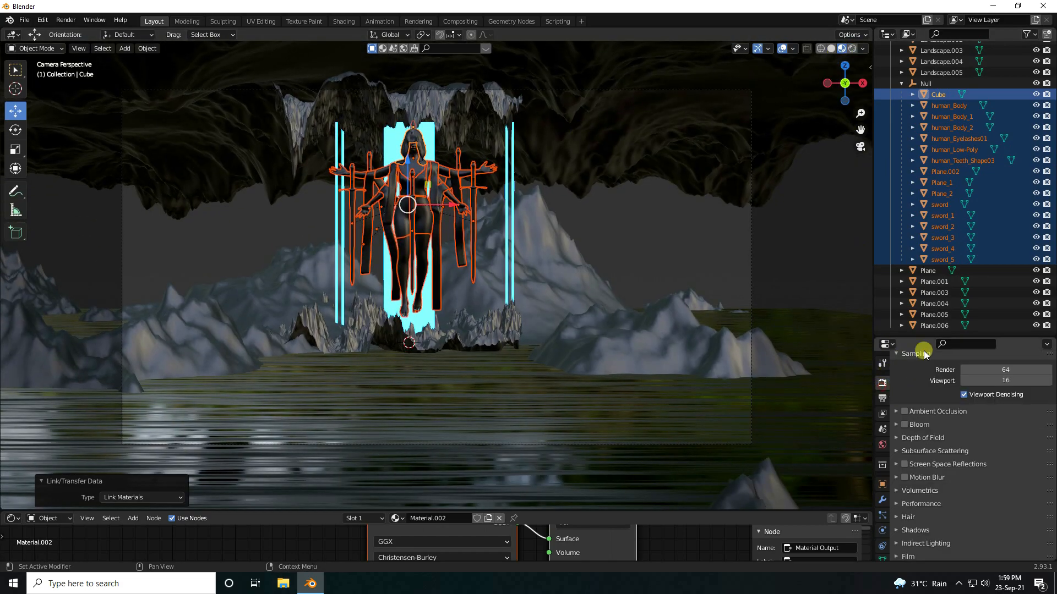
pyautogui.moveTo(917, 336); pyautogui.dragTo(899, 186)
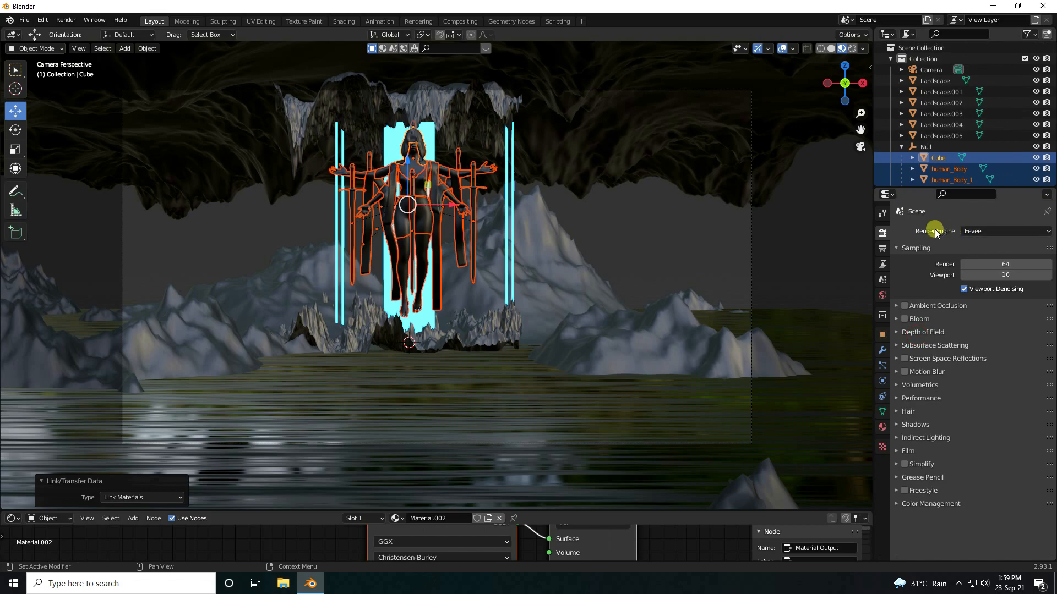
pyautogui.click(990, 231)
pyautogui.click(984, 242)
pyautogui.click(985, 263)
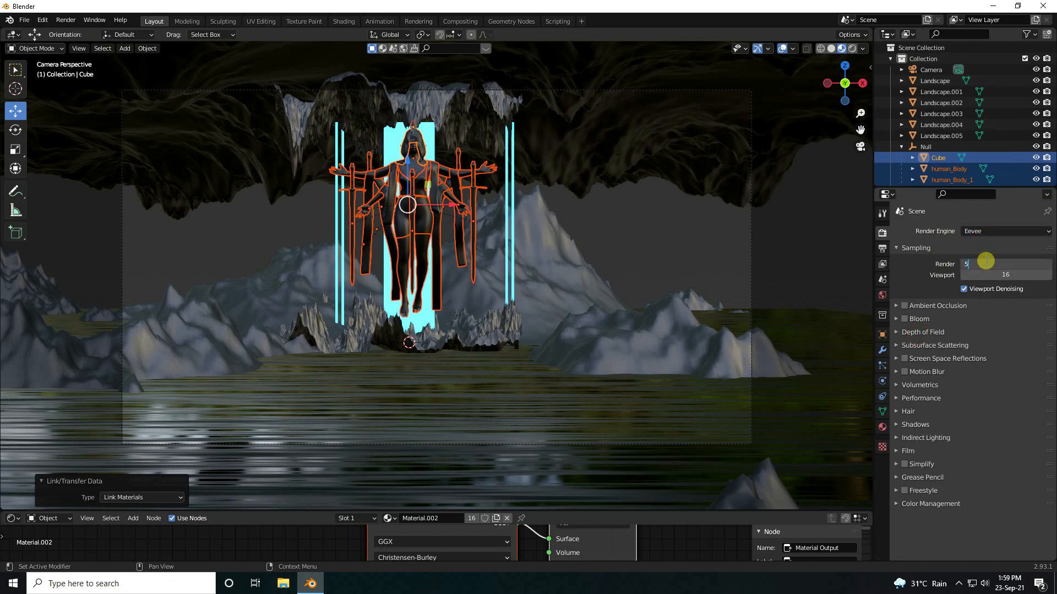
pyautogui.press('Return')
pyautogui.click(1006, 276)
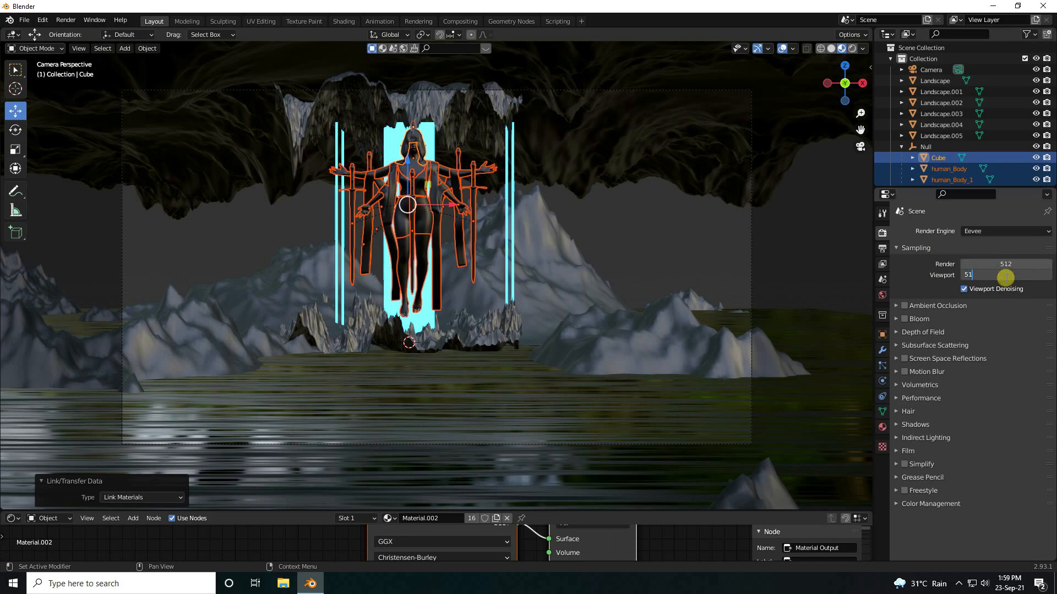
pyautogui.press('Return')
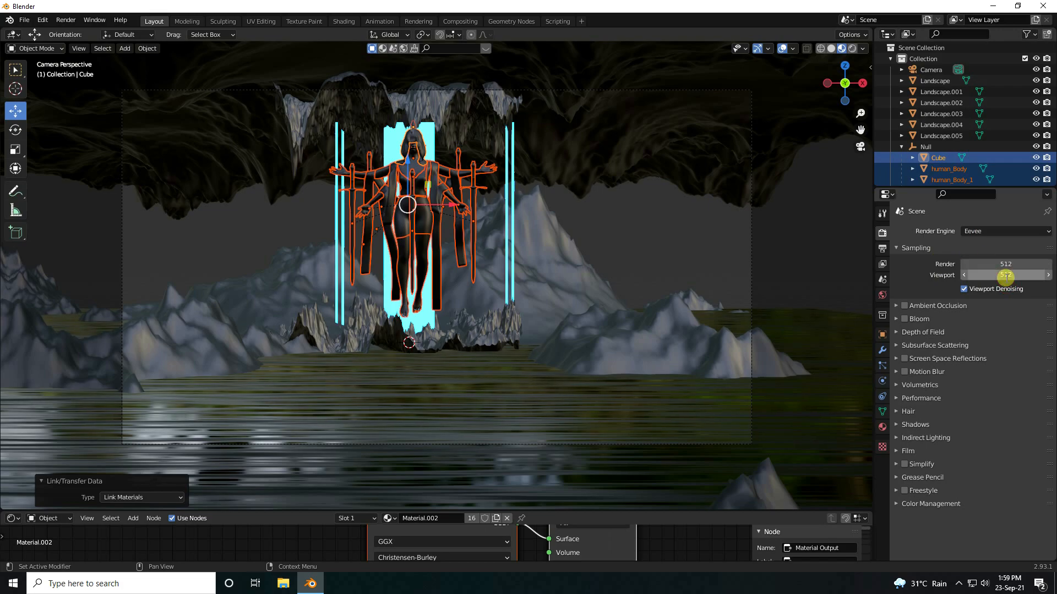
# Step: Enable Ambient Occlusion, Bloom and Screen Space Reflections in the render settings
pyautogui.click(905, 306)
pyautogui.click(904, 319)
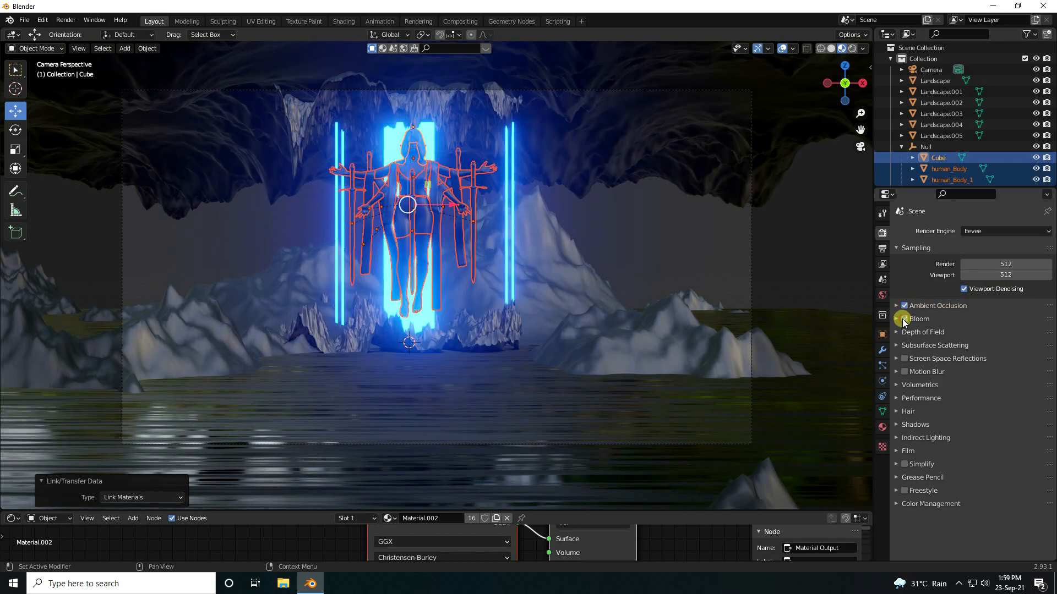
pyautogui.click(906, 361)
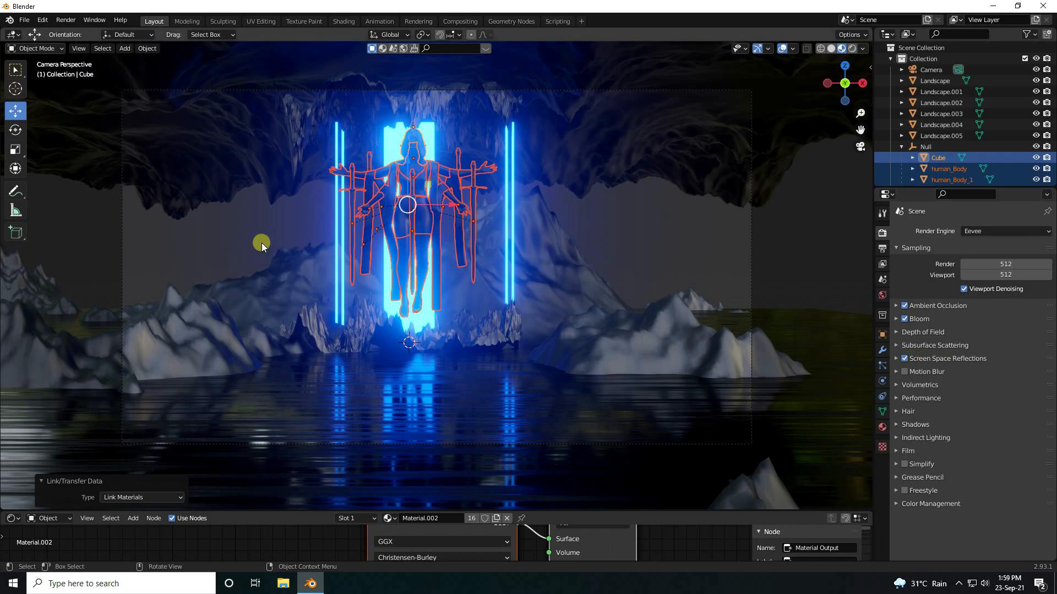
# Step: Deselect all objects and show the camera view in Rendered shading
pyautogui.click(233, 230)
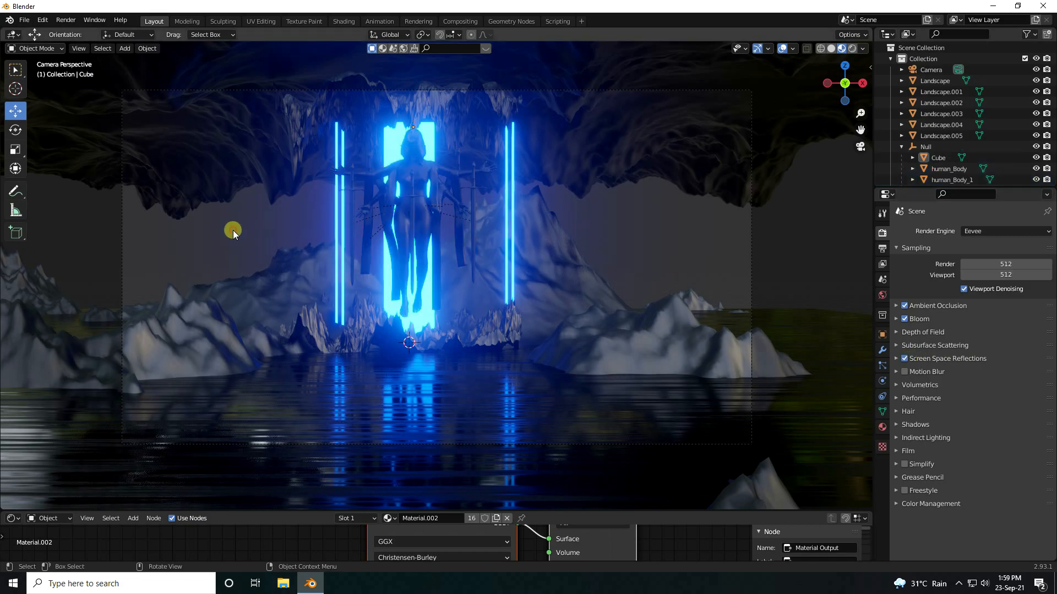
pyautogui.click(853, 49)
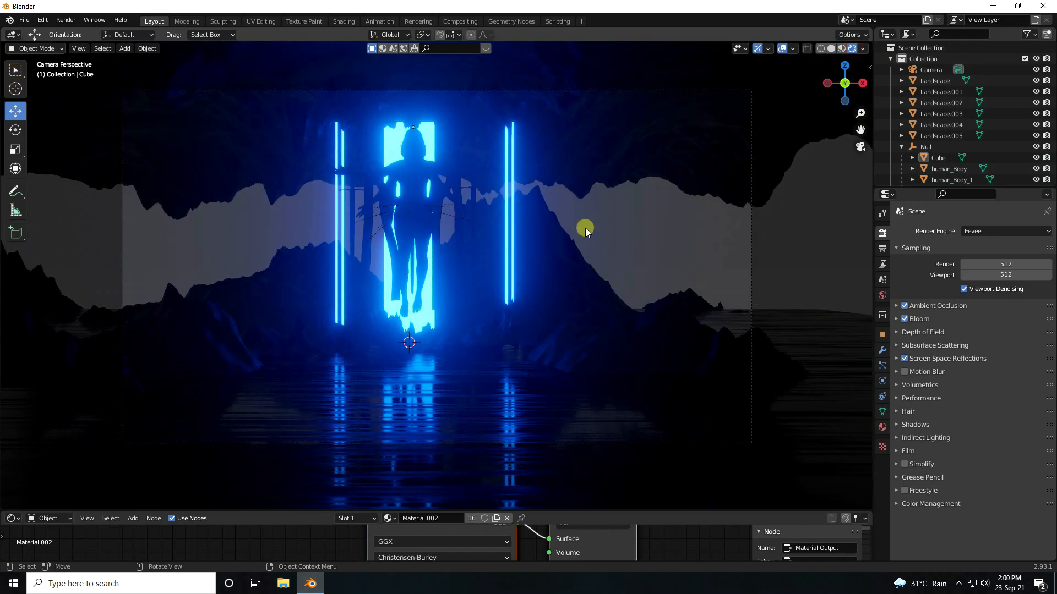
pyautogui.scroll(-2, 310, 261)
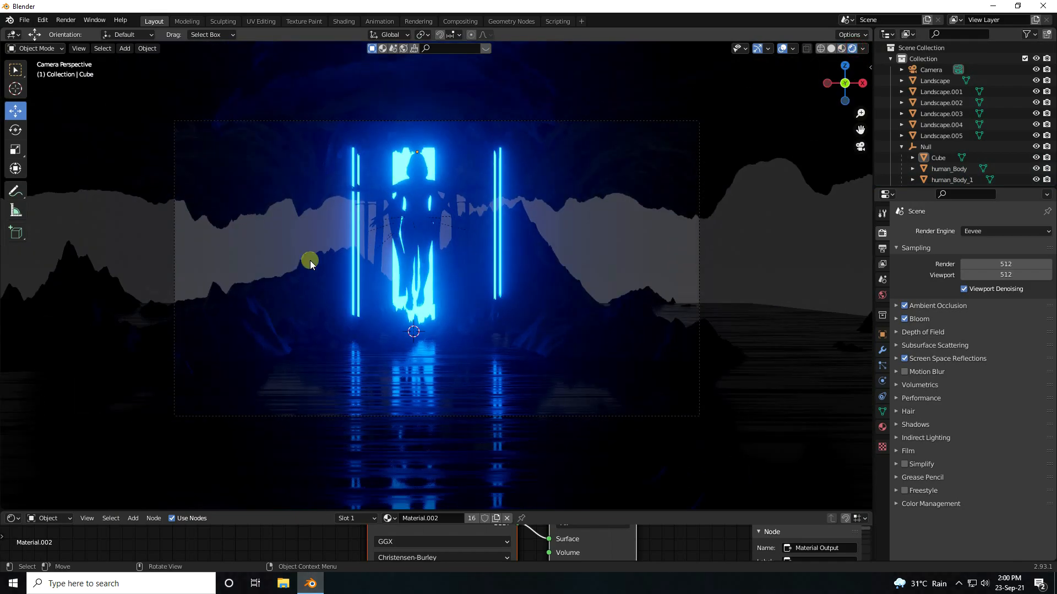
# Step: Set the World background color to black
pyautogui.click(882, 295)
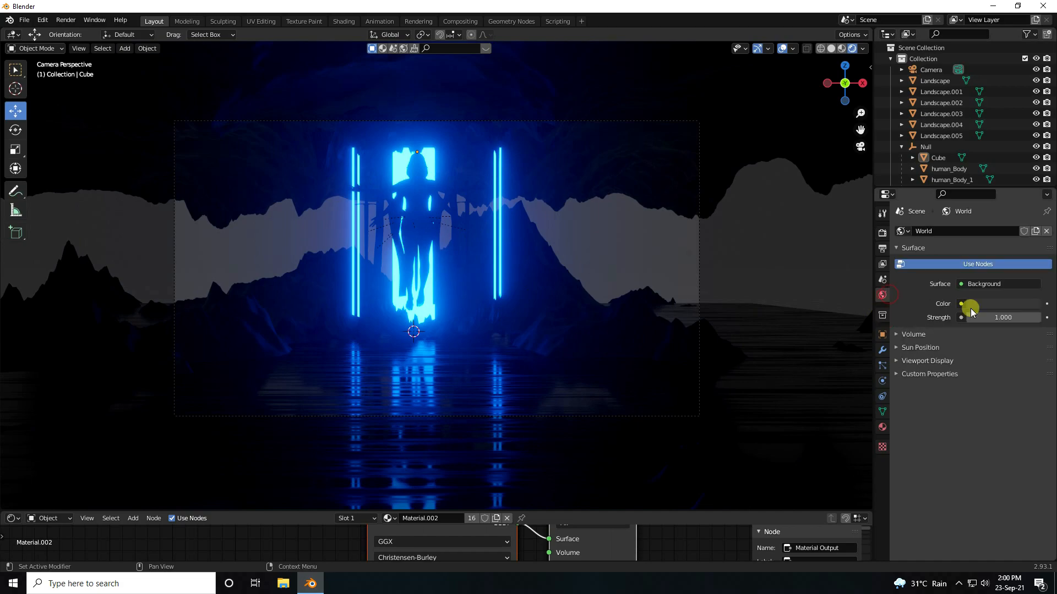
pyautogui.click(1007, 306)
pyautogui.moveTo(1031, 201); pyautogui.dragTo(1033, 238)
pyautogui.click(240, 256)
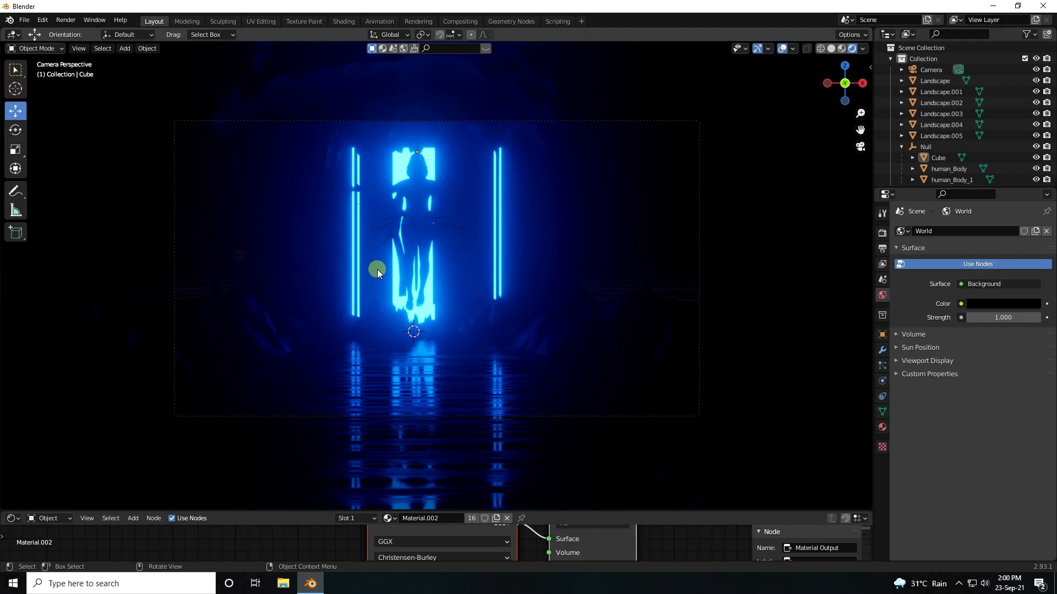
# Step: Add a point light at the world origin
pyautogui.scroll(2, 520, 222)
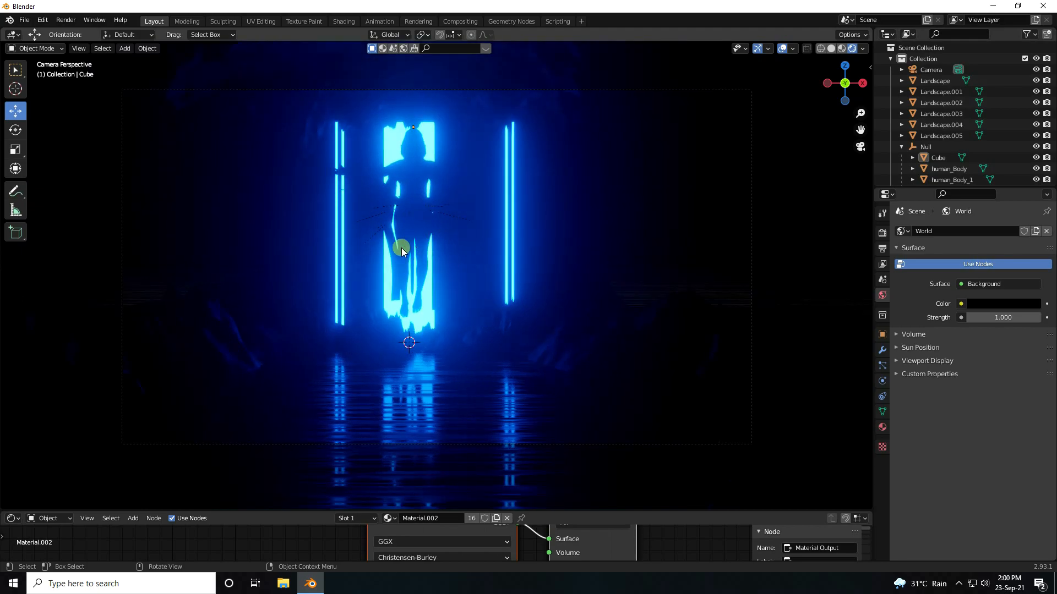
pyautogui.click(123, 48)
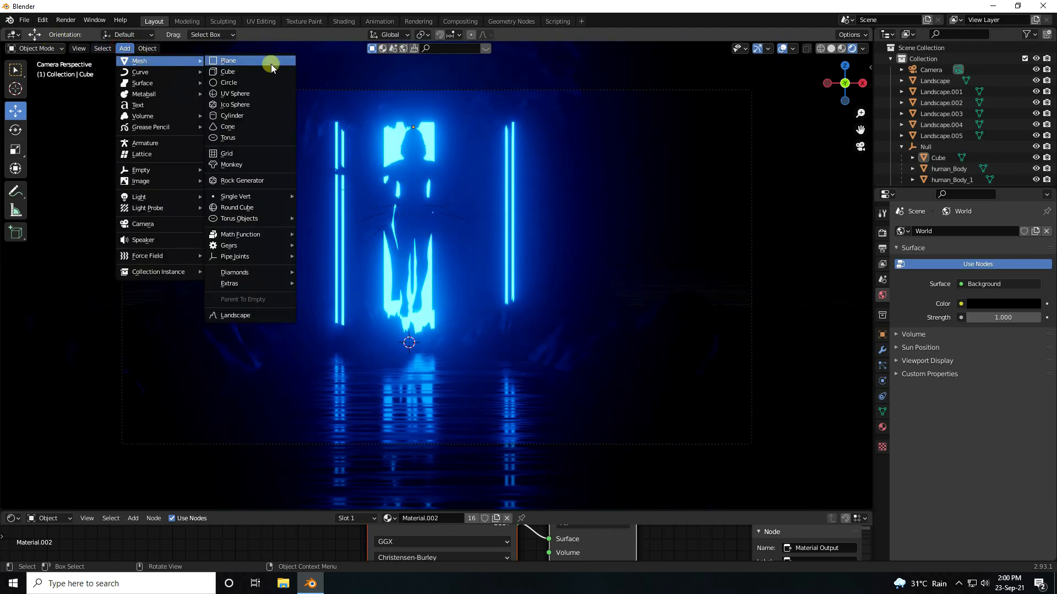
pyautogui.moveTo(142, 199)
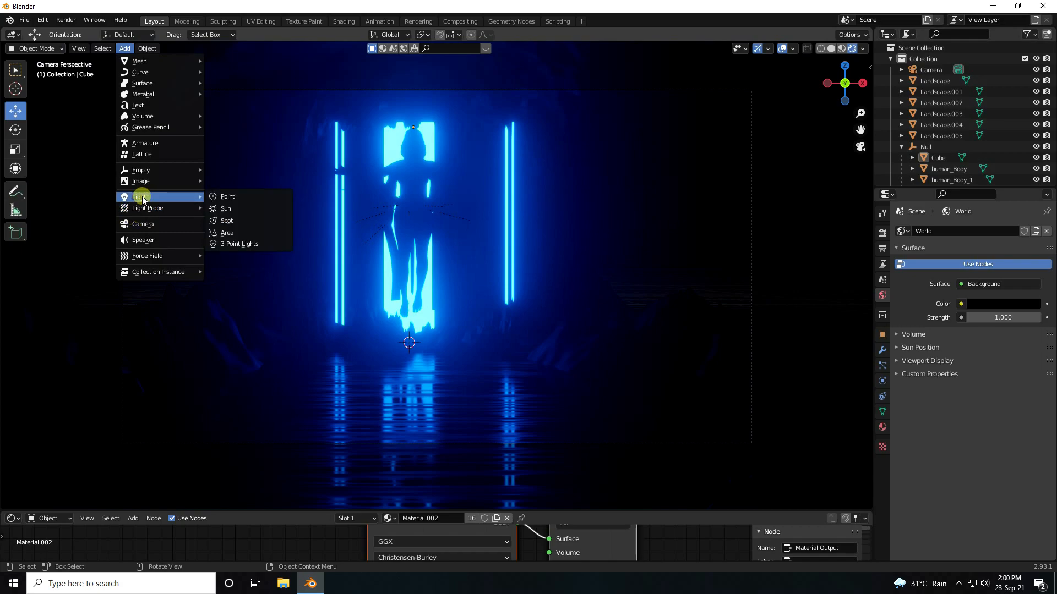
pyautogui.click(260, 197)
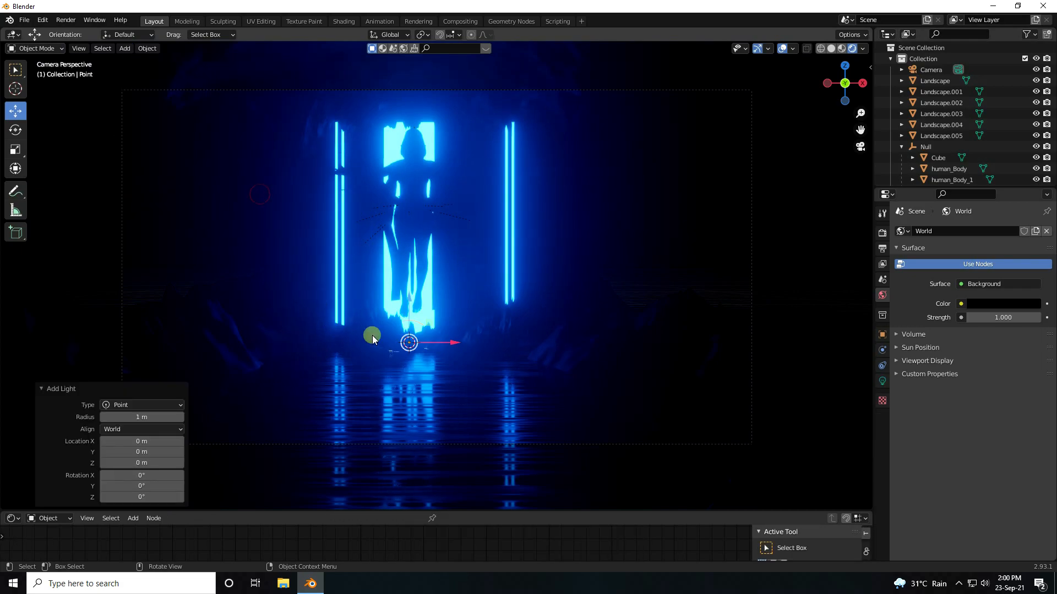
# Step: Move the point light toward the camera and over the rocks on the figure's left side, raised above the water
pyautogui.moveTo(529, 362); pyautogui.dragTo(548, 333, button='middle')
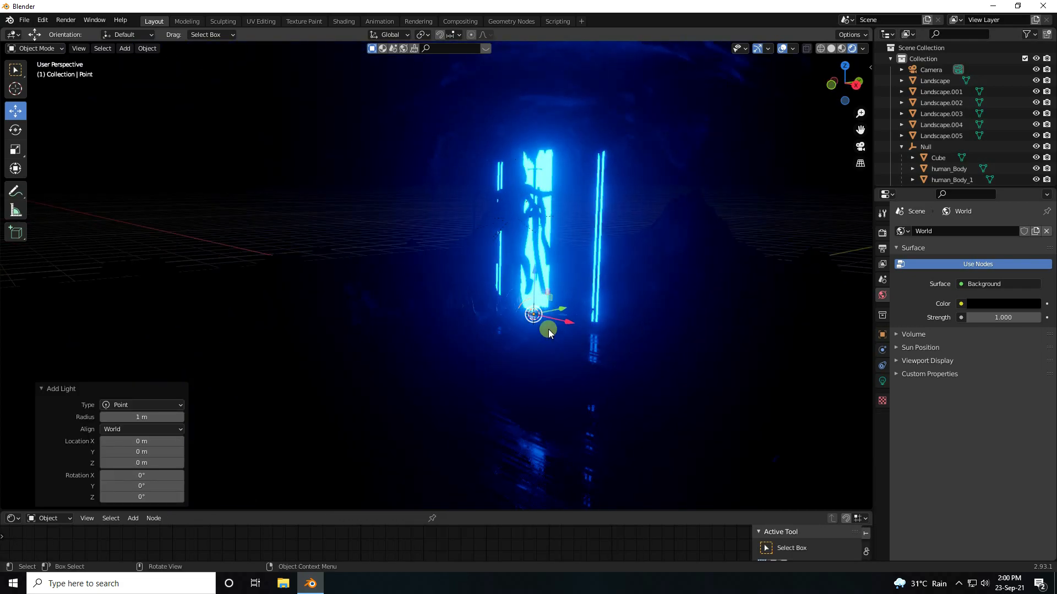
pyautogui.moveTo(567, 309); pyautogui.dragTo(286, 371)
pyautogui.press('KP_0')
pyautogui.moveTo(262, 299); pyautogui.dragTo(264, 242)
pyautogui.moveTo(302, 306)
pyautogui.mouseDown()
pyautogui.moveTo(264, 306)
pyautogui.moveTo(283, 304)
pyautogui.mouseUp()
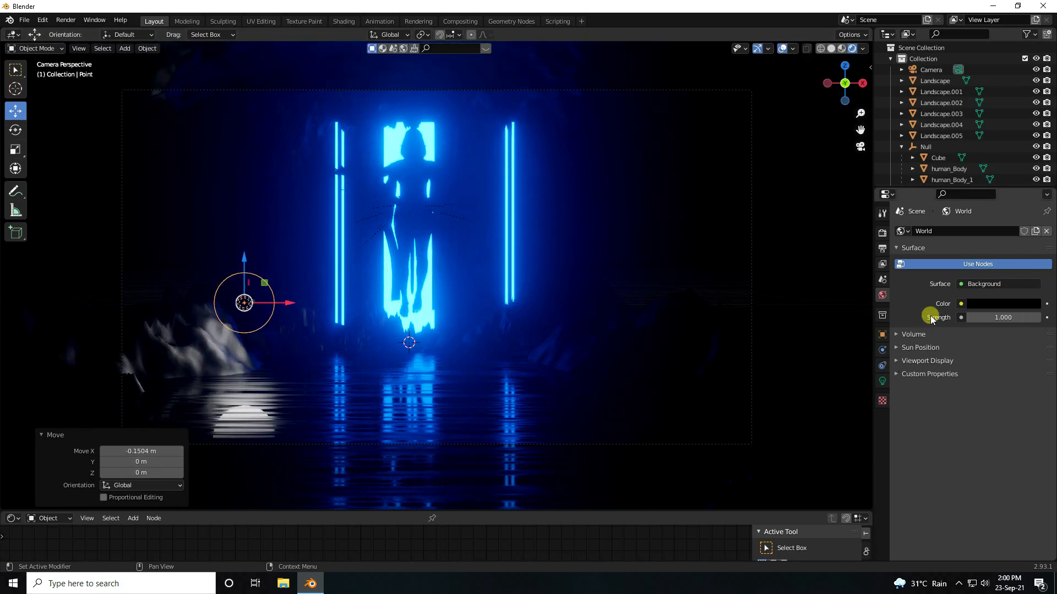
# Step: Make the point light orange with hue 0.025 and saturation 1, and set its power to 500 W
pyautogui.click(904, 147)
pyautogui.moveTo(914, 187); pyautogui.dragTo(916, 282)
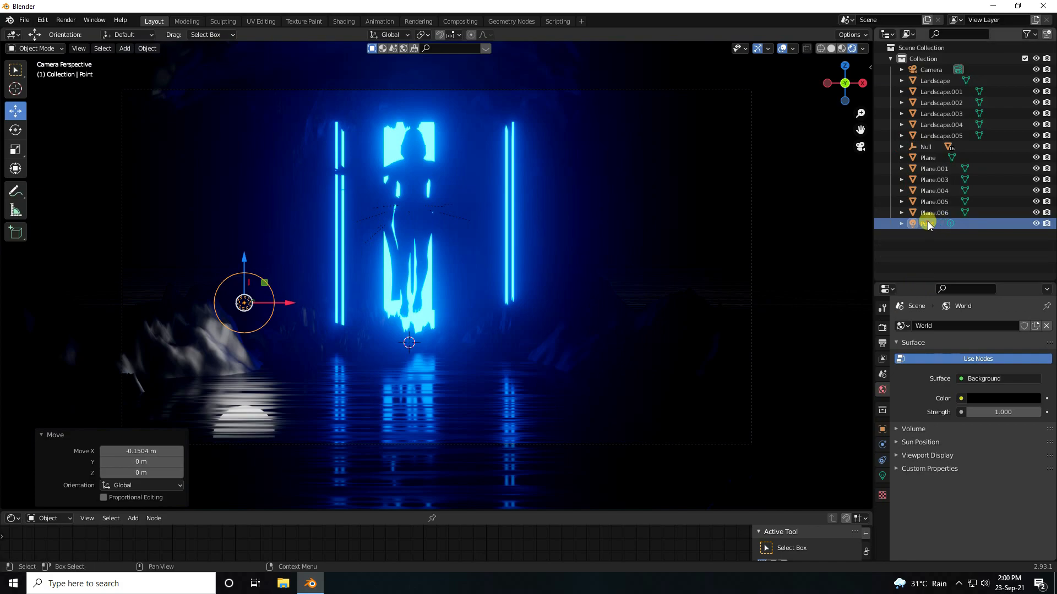
pyautogui.click(928, 222)
pyautogui.click(882, 476)
pyautogui.click(983, 388)
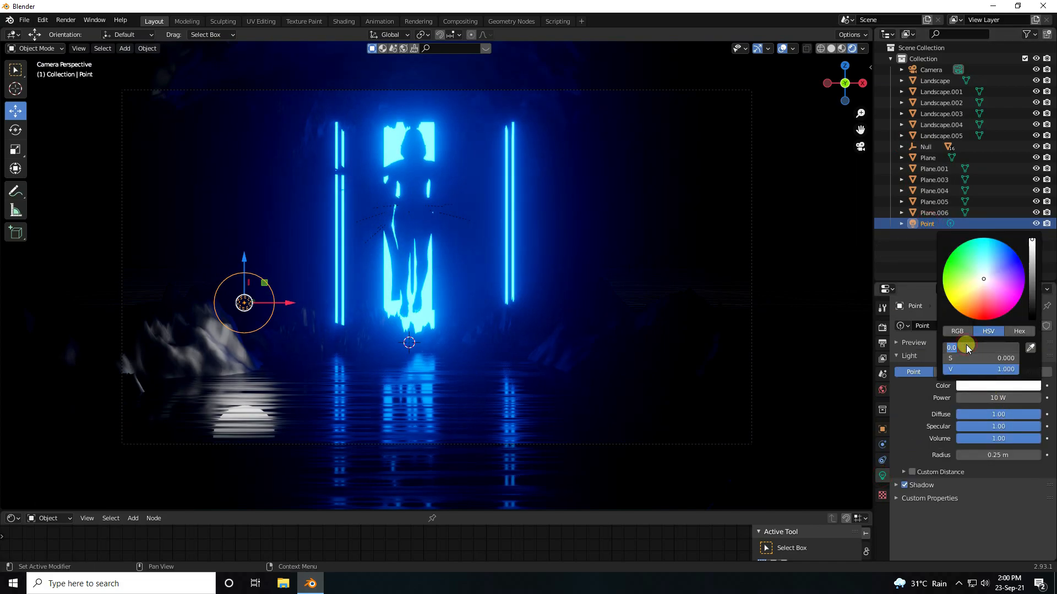
pyautogui.write('0.025')
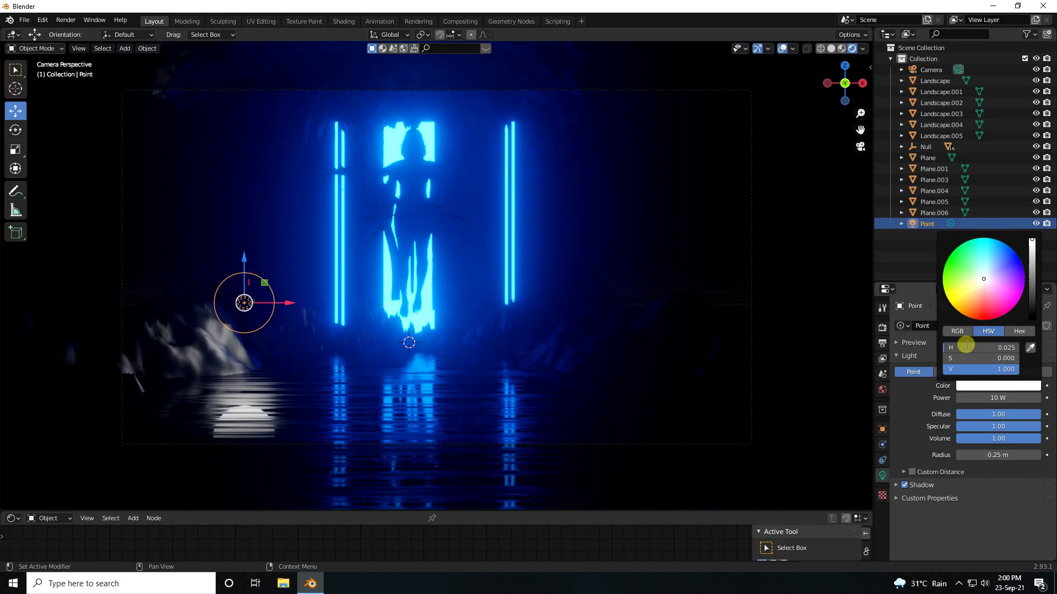
pyautogui.press('Return')
pyautogui.write('1')
pyautogui.press('Return')
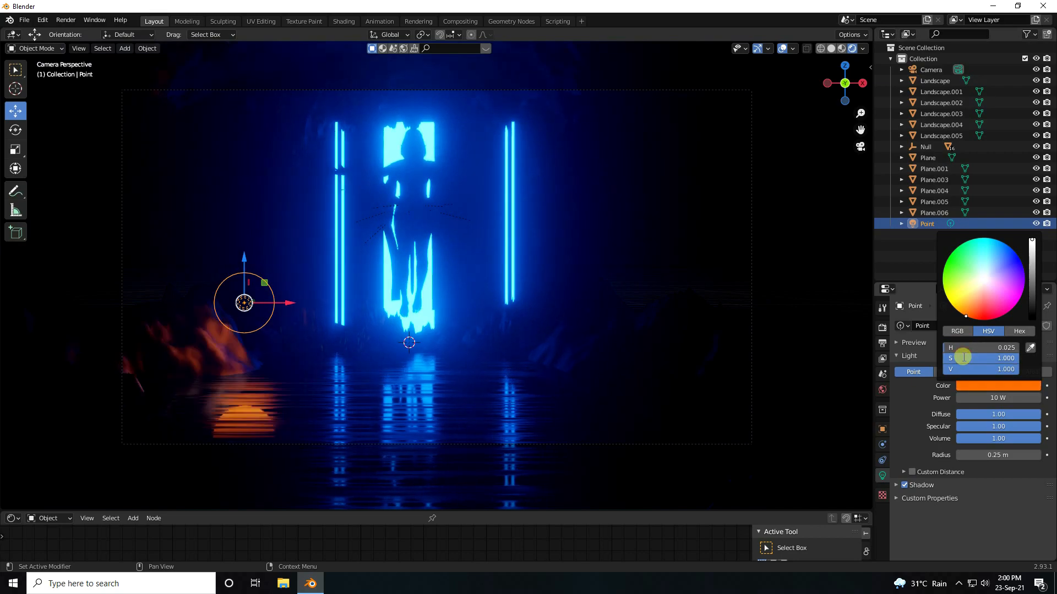
pyautogui.click(974, 398)
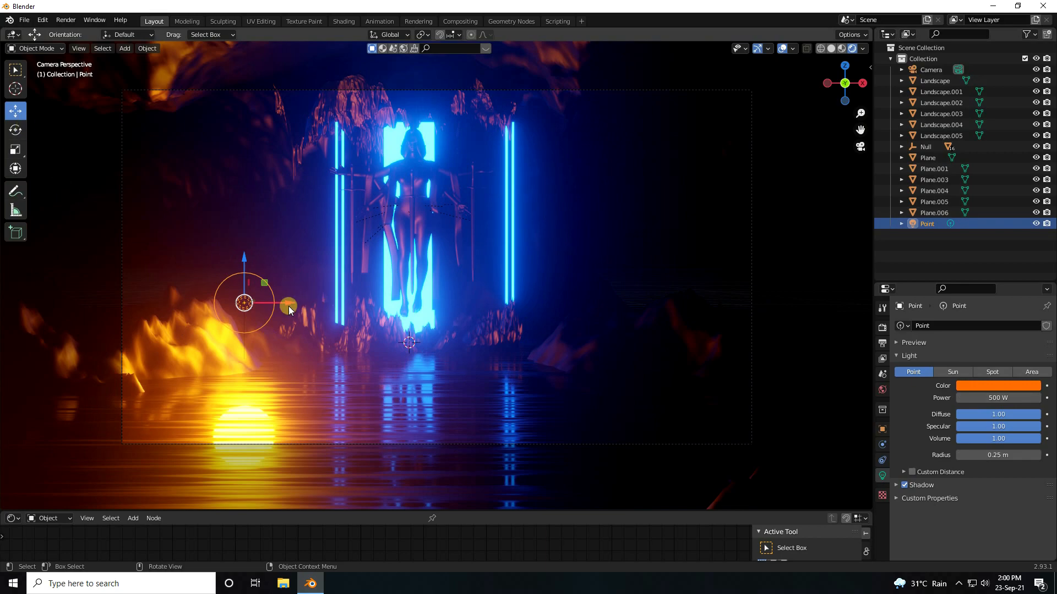
# Step: Duplicate the orange point light and move the copy about 3.34 m along X over the opposite rocks
pyautogui.hotkey('ctrl', 'v')
pyautogui.press('g')
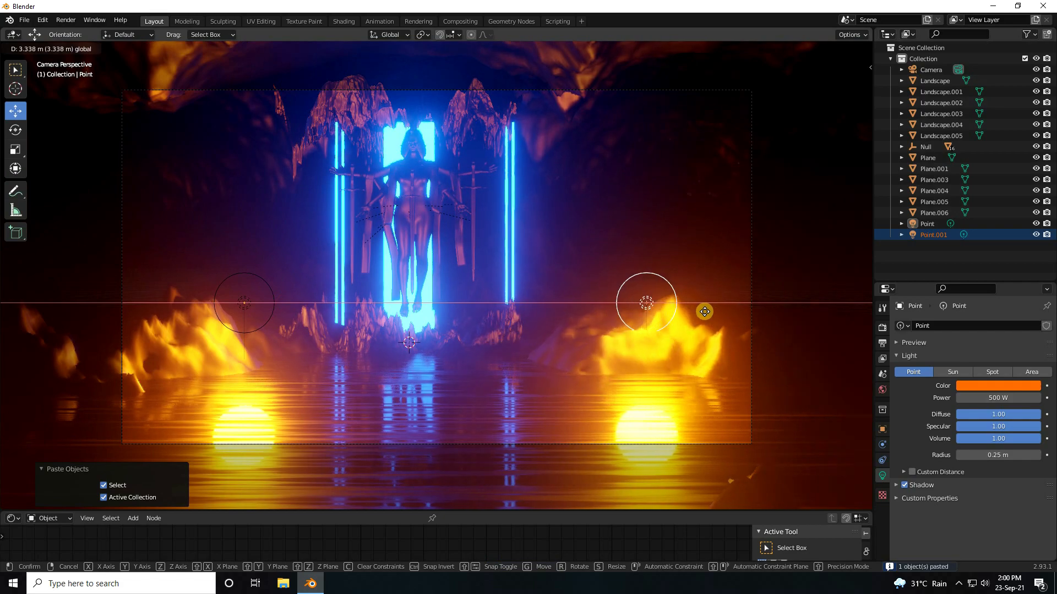
pyautogui.click(705, 311)
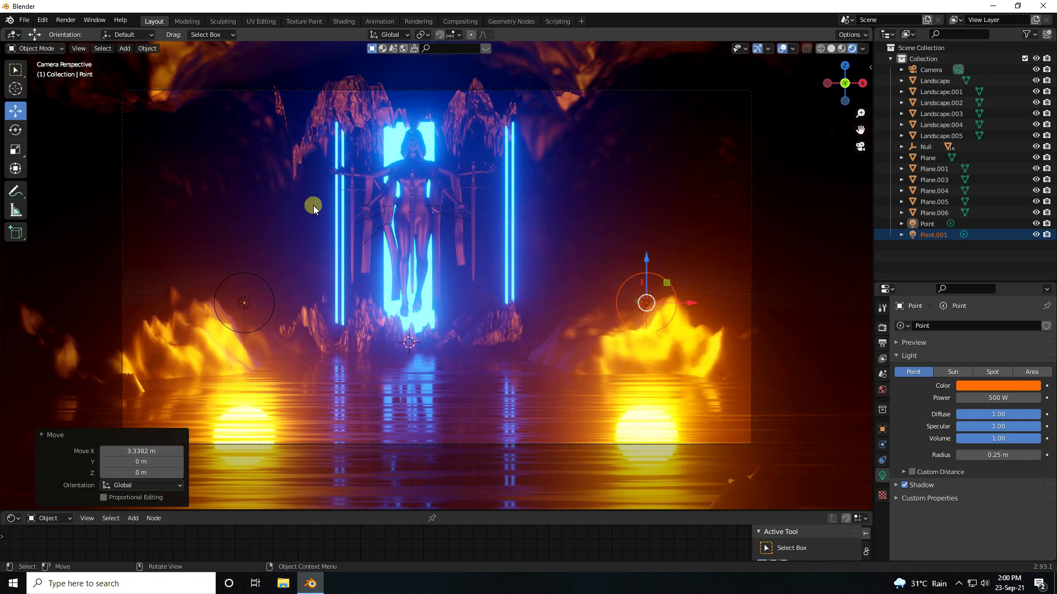
# Step: Add an area light at the world origin
pyautogui.moveTo(481, 321); pyautogui.dragTo(498, 255, button='middle')
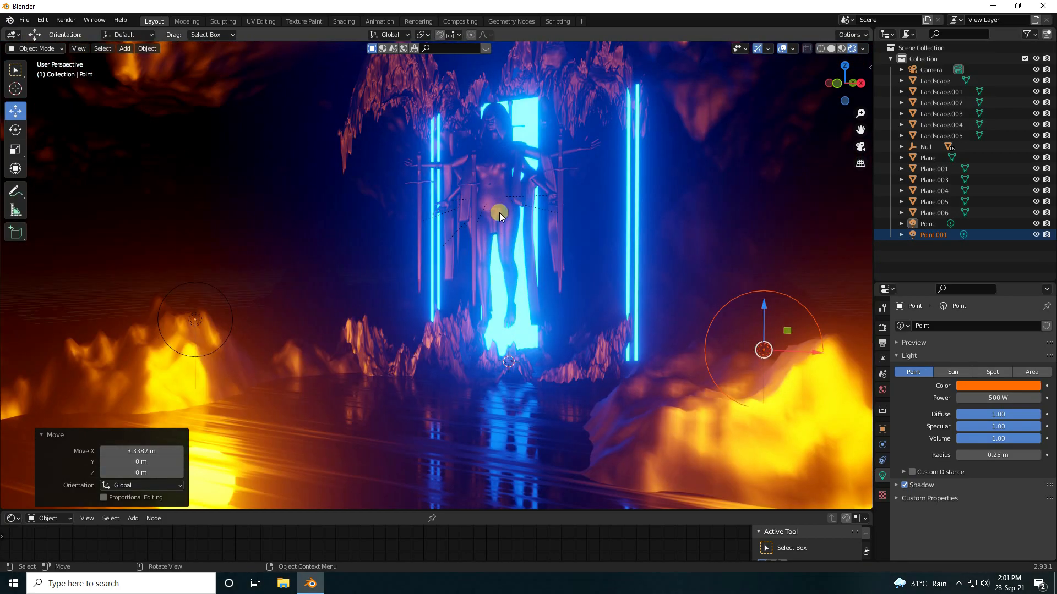
pyautogui.click(124, 48)
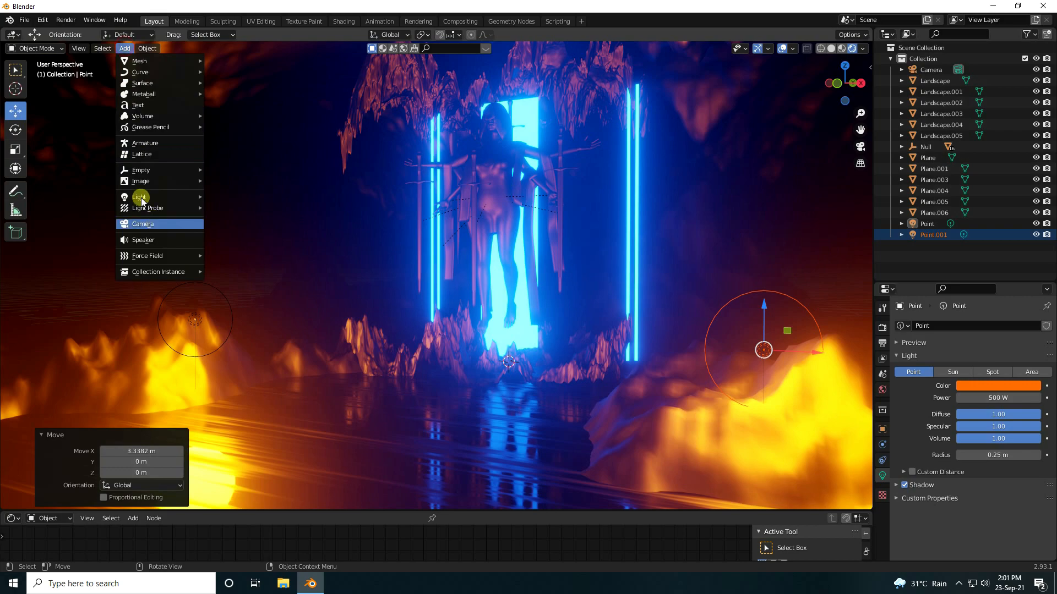
pyautogui.moveTo(141, 197)
pyautogui.click(227, 234)
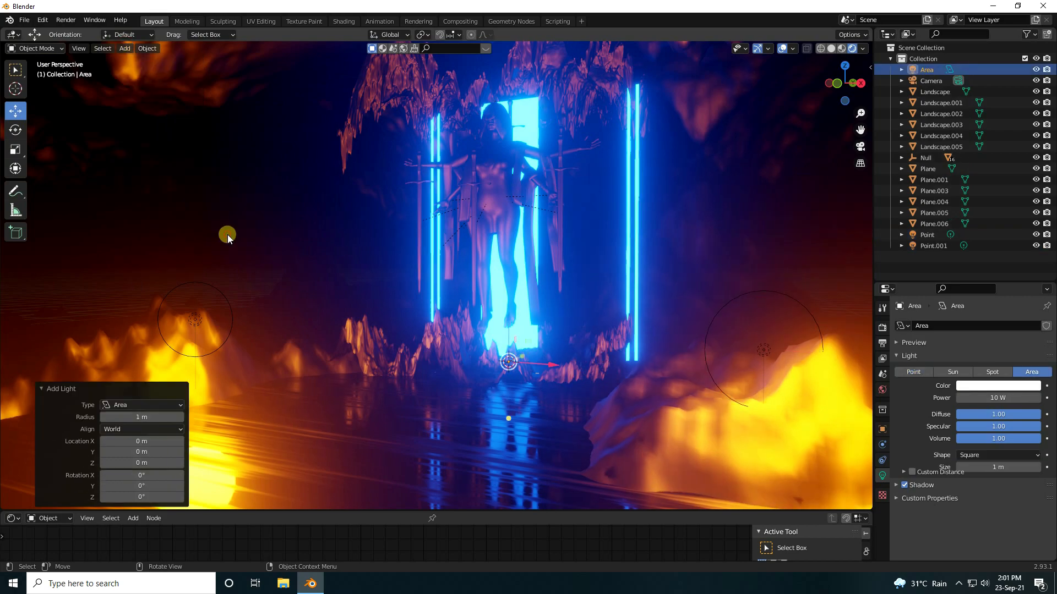
# Step: Rotate the area light 180° about the Y axis so it shines upward
pyautogui.scroll(3, 554, 357)
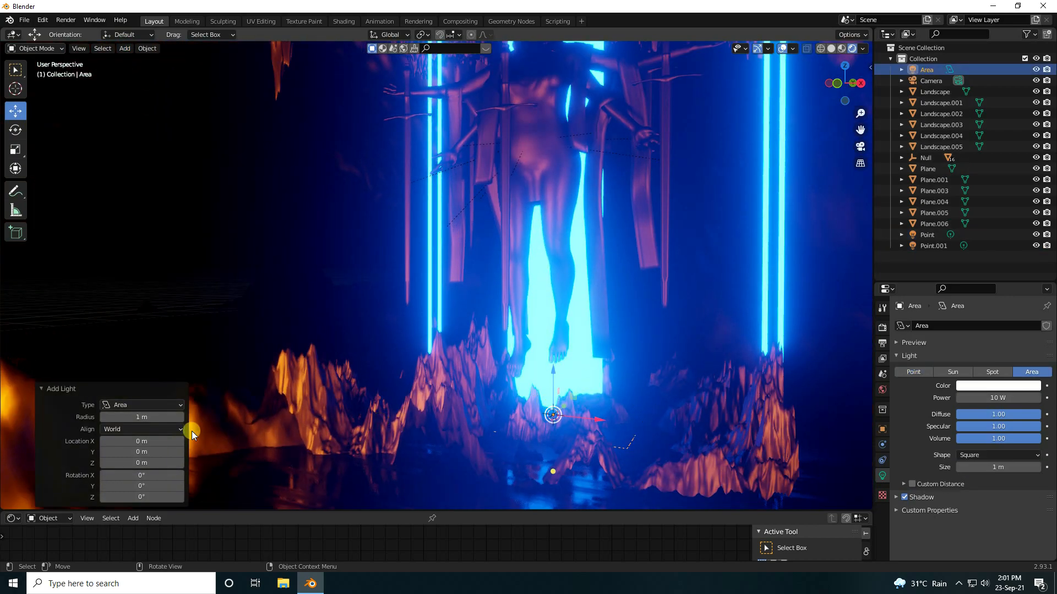
pyautogui.click(17, 135)
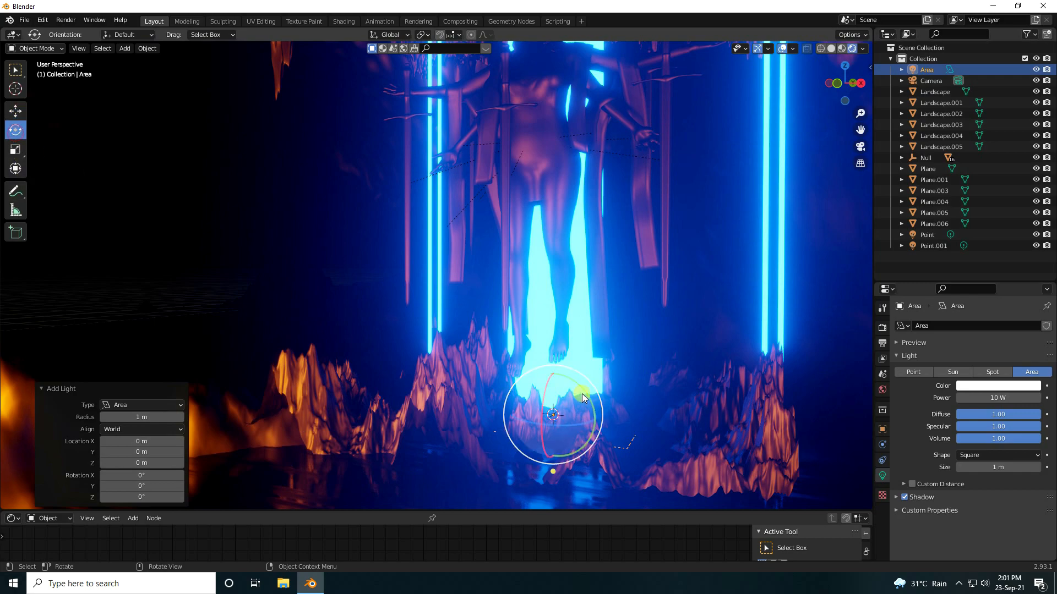
pyautogui.moveTo(584, 395); pyautogui.dragTo(513, 439)
pyautogui.click(133, 461)
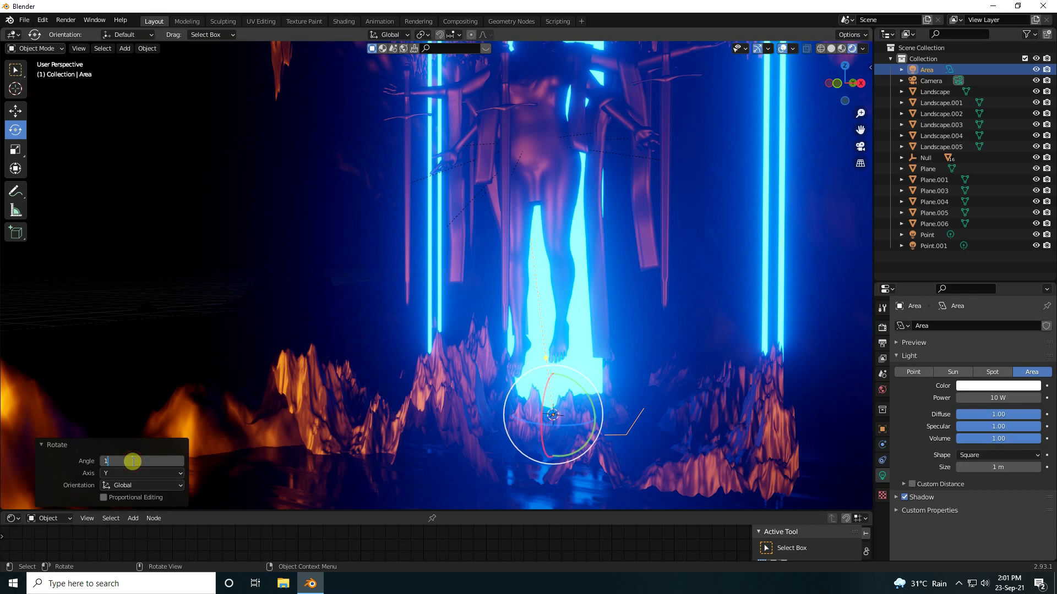
pyautogui.press('Return')
pyautogui.click(16, 111)
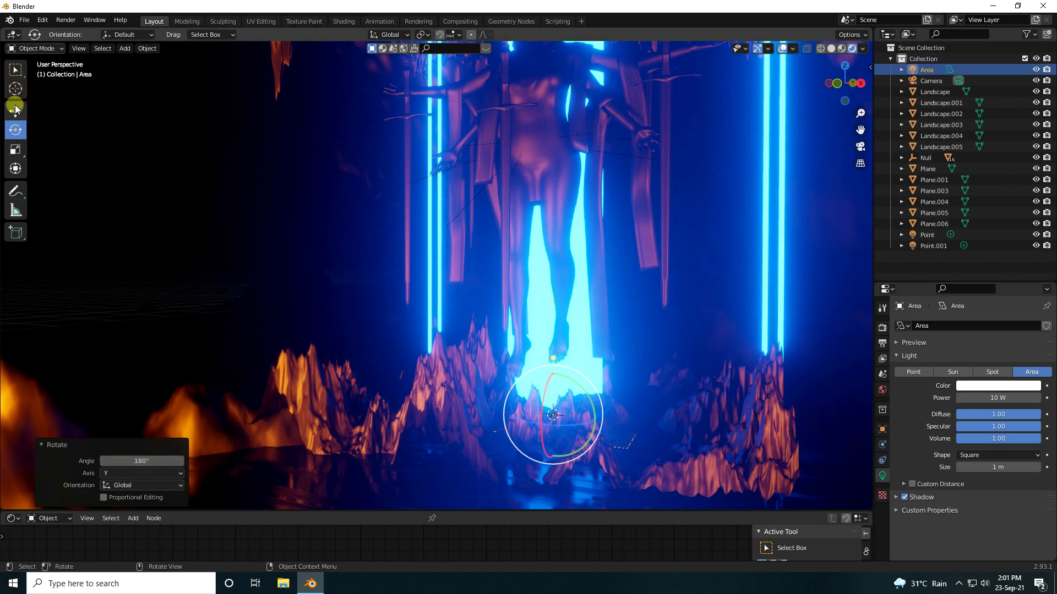
# Step: Set the area light's size to 0.5 m
pyautogui.moveTo(463, 310); pyautogui.dragTo(554, 335, button='middle')
pyautogui.click(993, 469)
pyautogui.write('0.5')
pyautogui.press('Return')
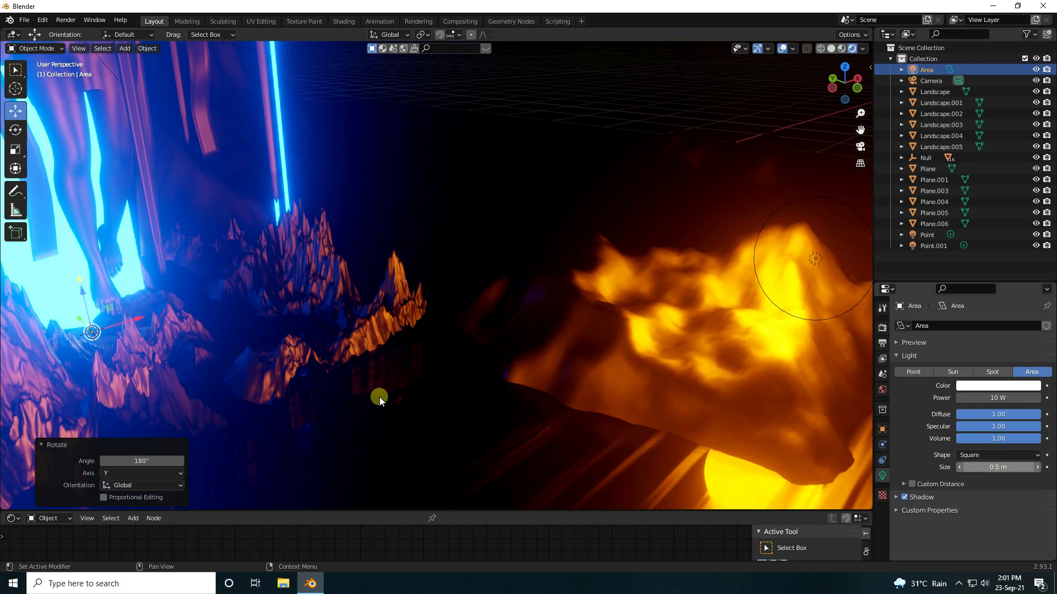
# Step: Move the area light about 0.67 m along negative Y in front of the figure's feet and raise it about 0.03 m
pyautogui.moveTo(299, 349); pyautogui.dragTo(688, 361, button='middle')
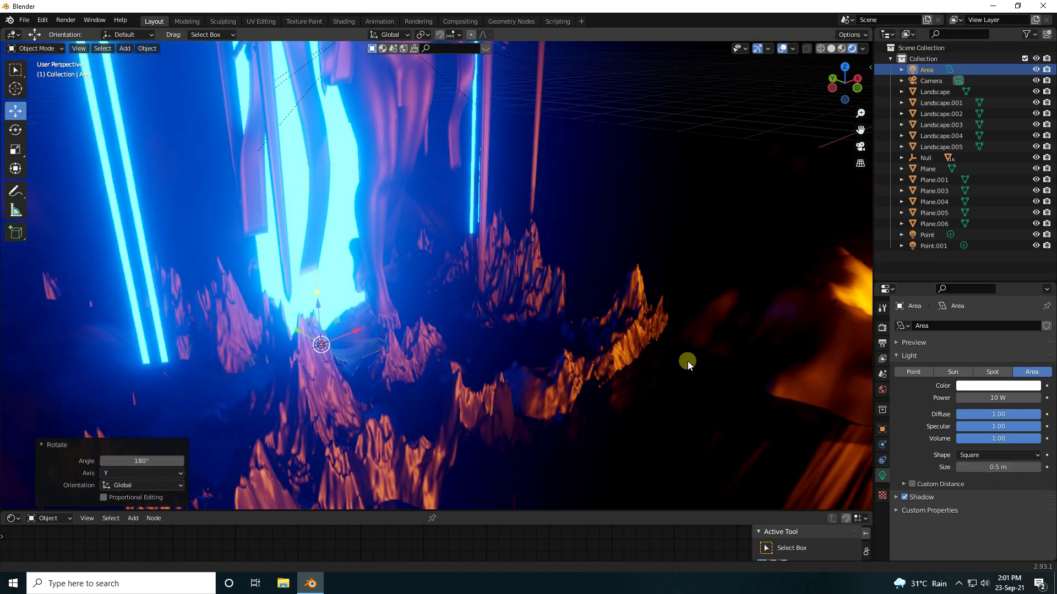
pyautogui.moveTo(304, 335); pyautogui.dragTo(394, 381)
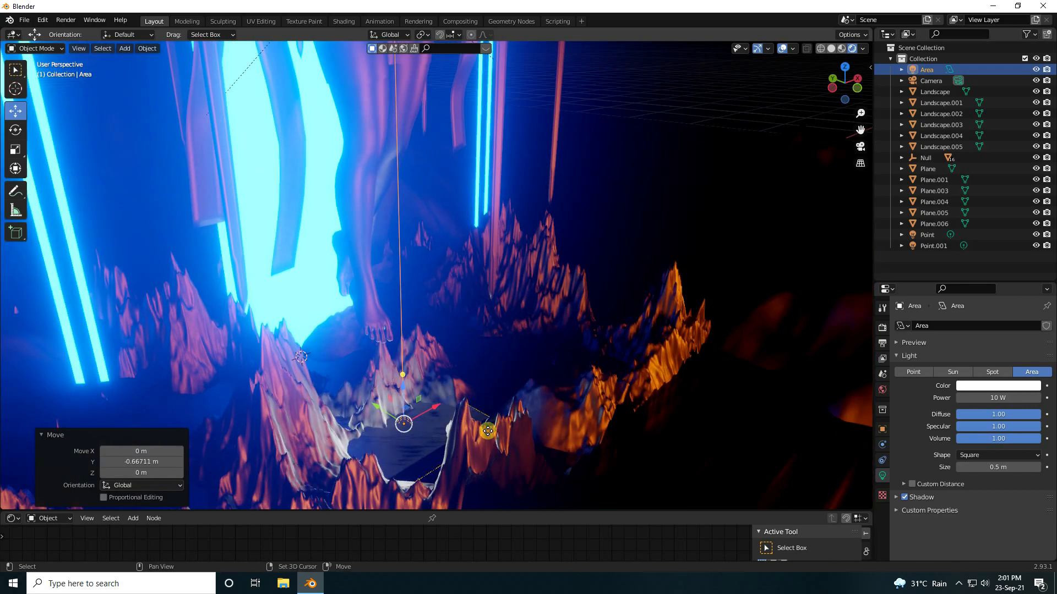
pyautogui.scroll(3, 451, 418)
pyautogui.moveTo(385, 453); pyautogui.dragTo(385, 439)
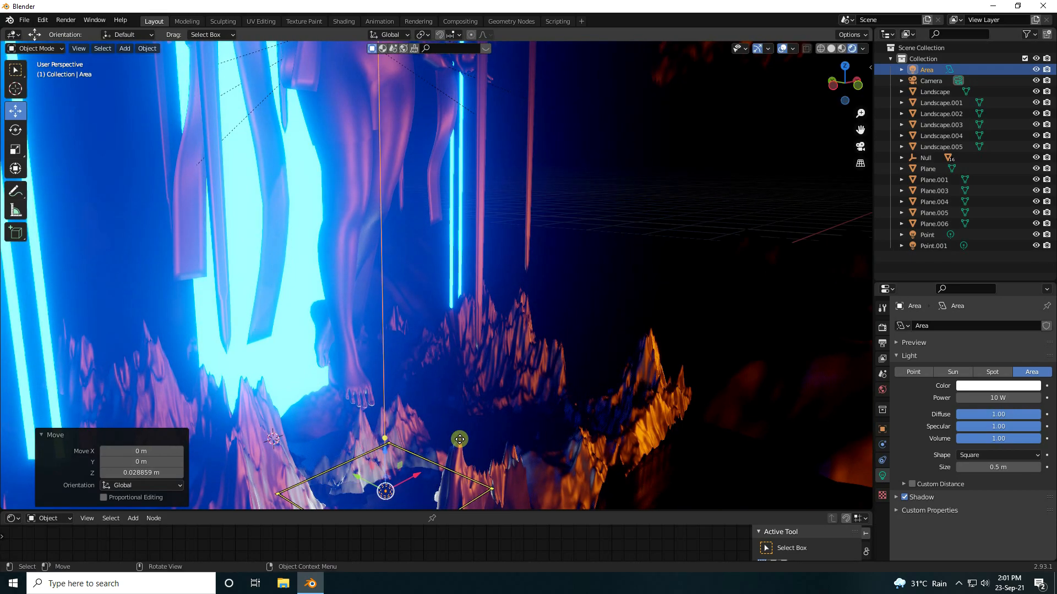
# Step: Color the area light blue with hue 0.65 and saturation 1, and set its power to 500 W
pyautogui.click(986, 387)
pyautogui.click(991, 348)
pyautogui.write('0.65')
pyautogui.press('Return')
pyautogui.click(977, 359)
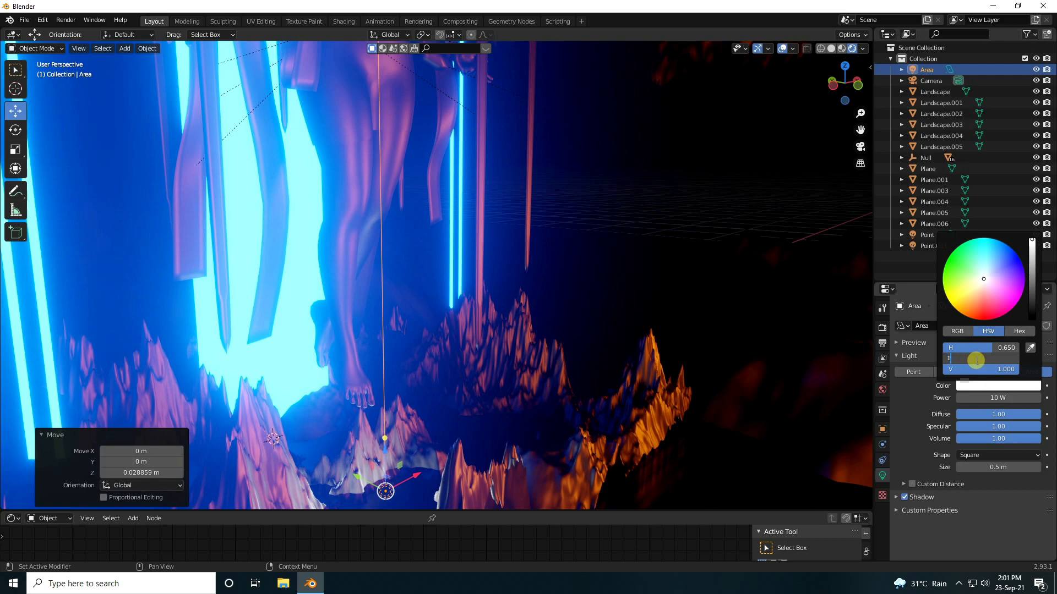
pyautogui.press('Return')
pyautogui.click(995, 399)
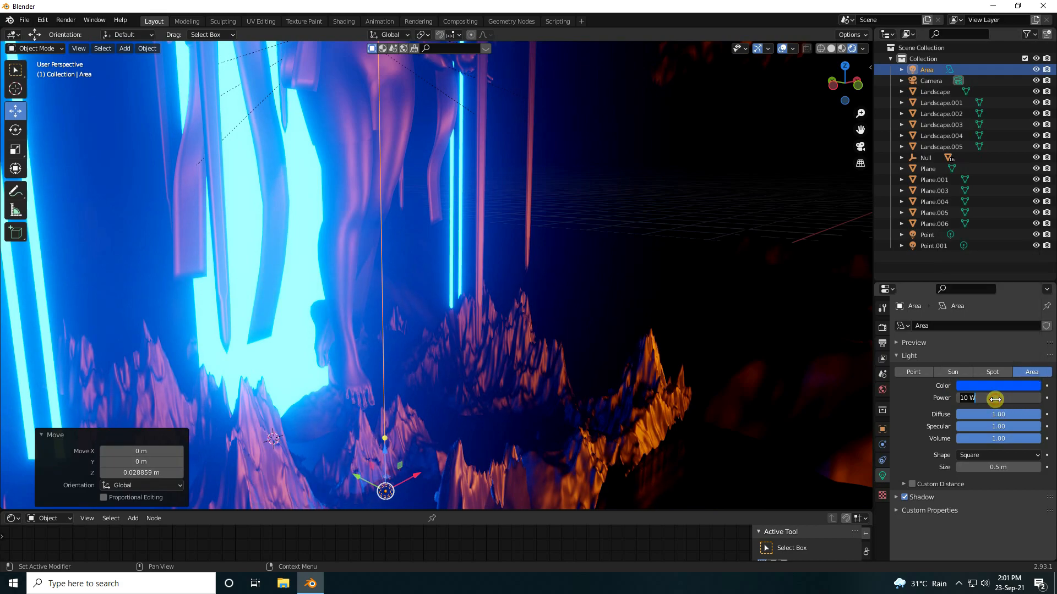
pyautogui.press('Return')
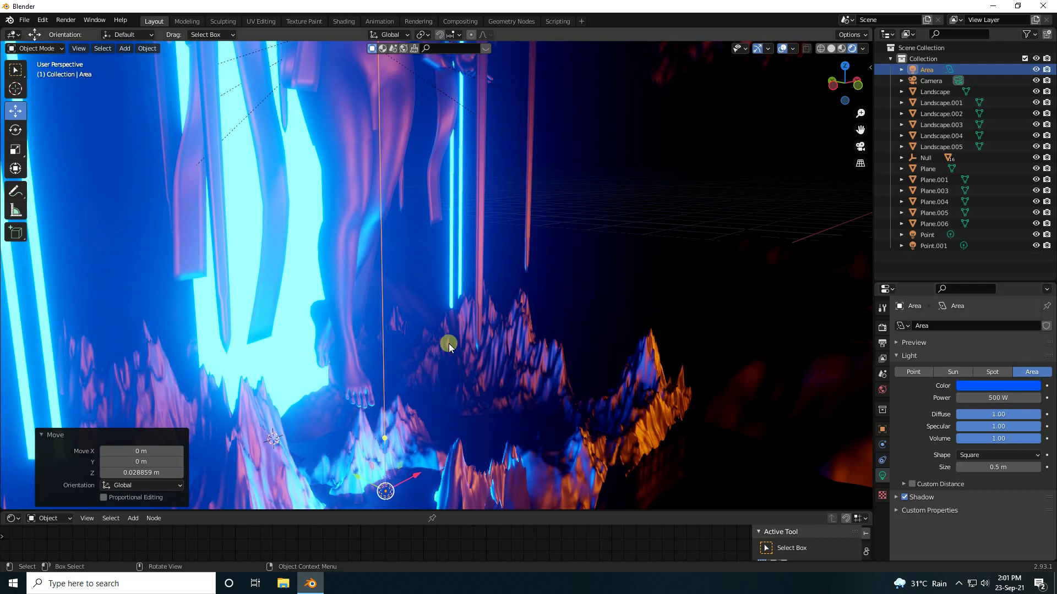
# Step: In the camera view, shift the area light about 0.05 m along X beneath the figure
pyautogui.moveTo(448, 344); pyautogui.dragTo(375, 319, button='middle')
pyautogui.press('KP_0')
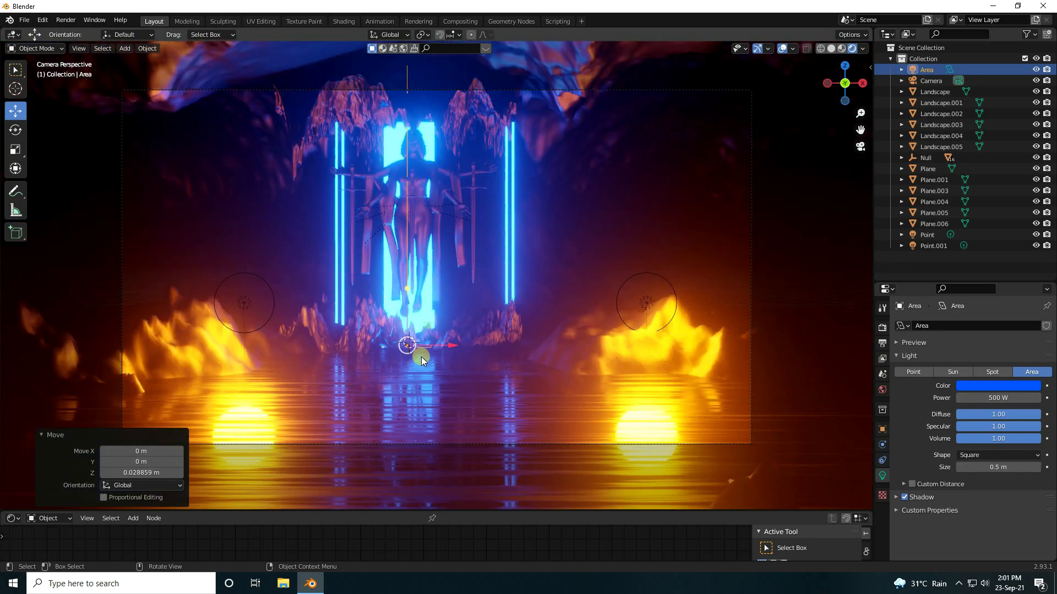
pyautogui.moveTo(406, 289); pyautogui.dragTo(459, 348)
pyautogui.press('x')
# Step: Set the area light's size to 1 m and raise it about 0.07 m
pyautogui.moveTo(999, 467); pyautogui.dragTo(1028, 467)
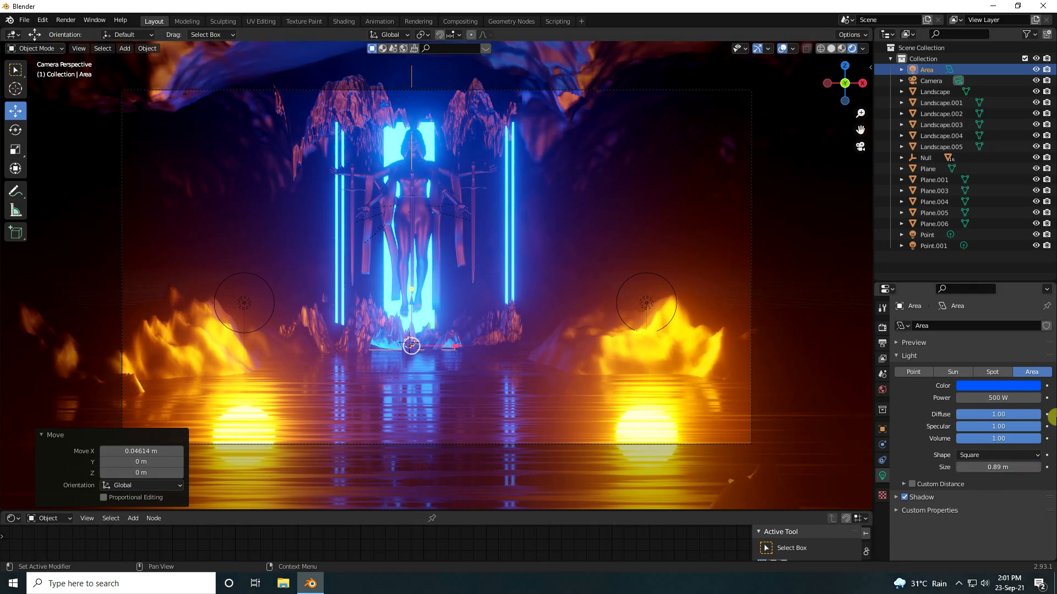
pyautogui.click(993, 467)
pyautogui.write('1')
pyautogui.press('Return')
pyautogui.moveTo(414, 303); pyautogui.dragTo(414, 294)
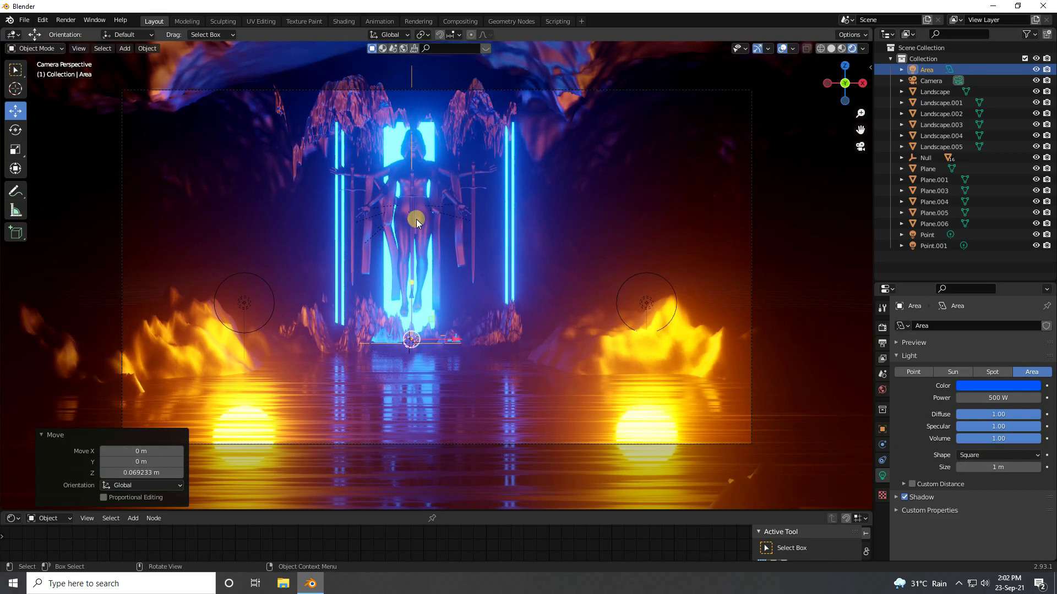
# Step: Duplicate the blue area light and move the copy up above the figure's head
pyautogui.hotkey('ctrl', 'c')
pyautogui.hotkey('ctrl', 'v')
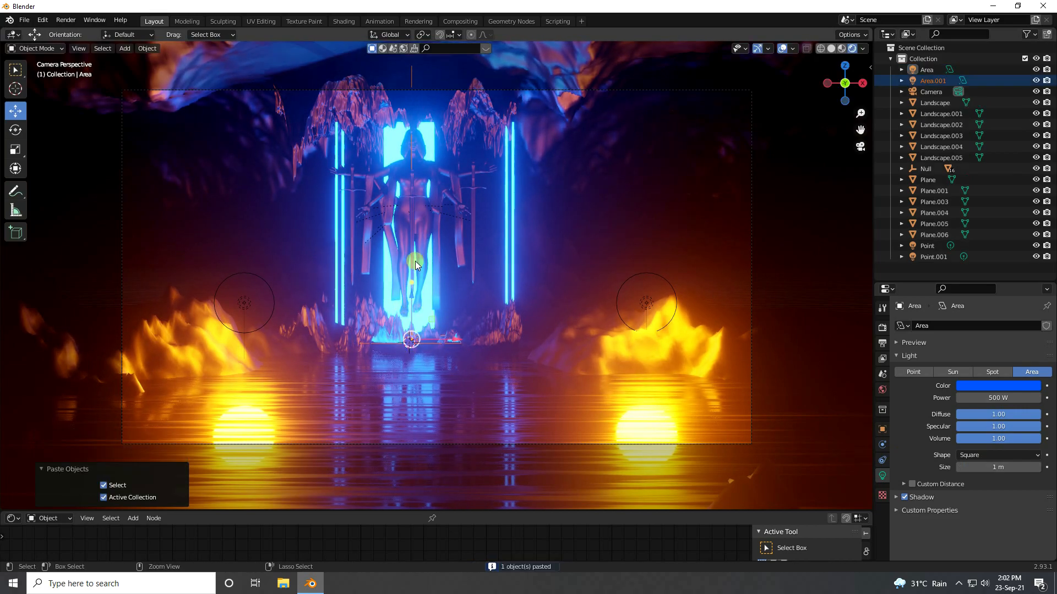
pyautogui.moveTo(411, 303); pyautogui.dragTo(460, 70)
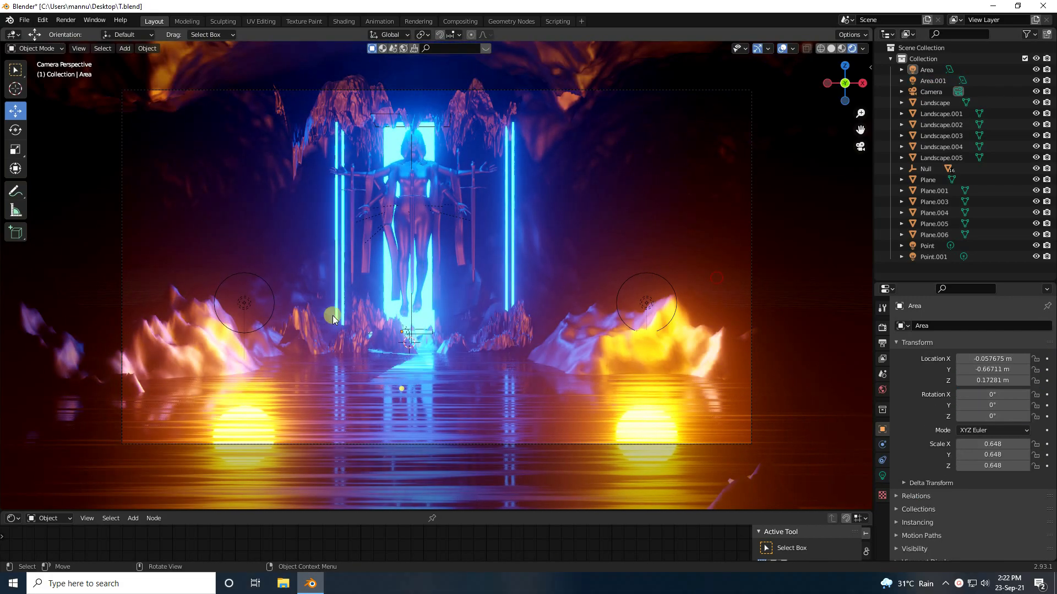
# Step: Select the area light below the figure and set its X rotation to 180° so it points upward
pyautogui.click(422, 335)
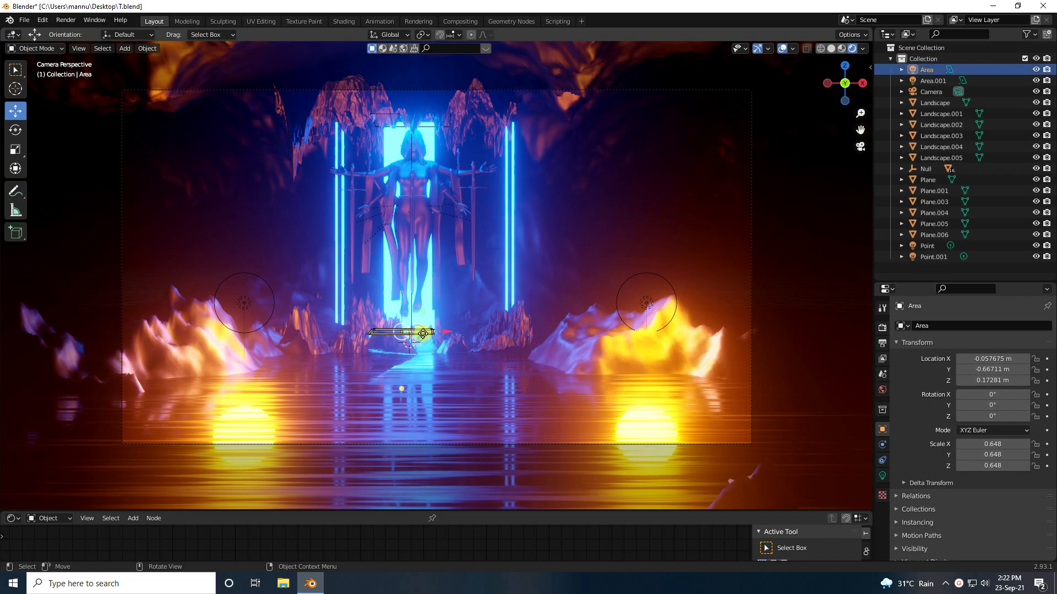
pyautogui.click(928, 71)
pyautogui.click(15, 130)
pyautogui.moveTo(401, 310); pyautogui.dragTo(408, 361)
pyautogui.click(990, 394)
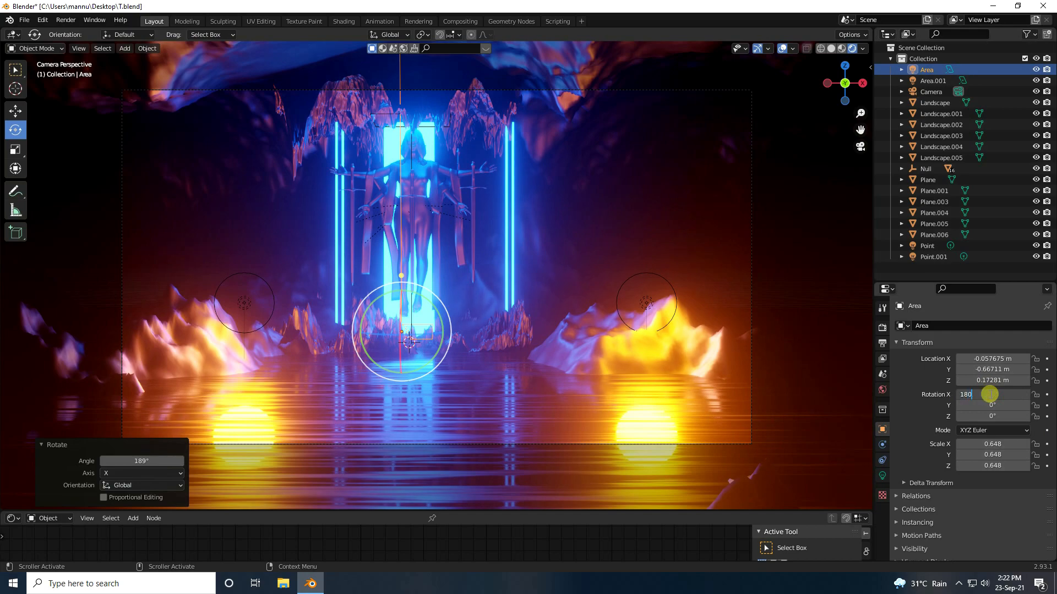
pyautogui.press('Return')
pyautogui.click(18, 112)
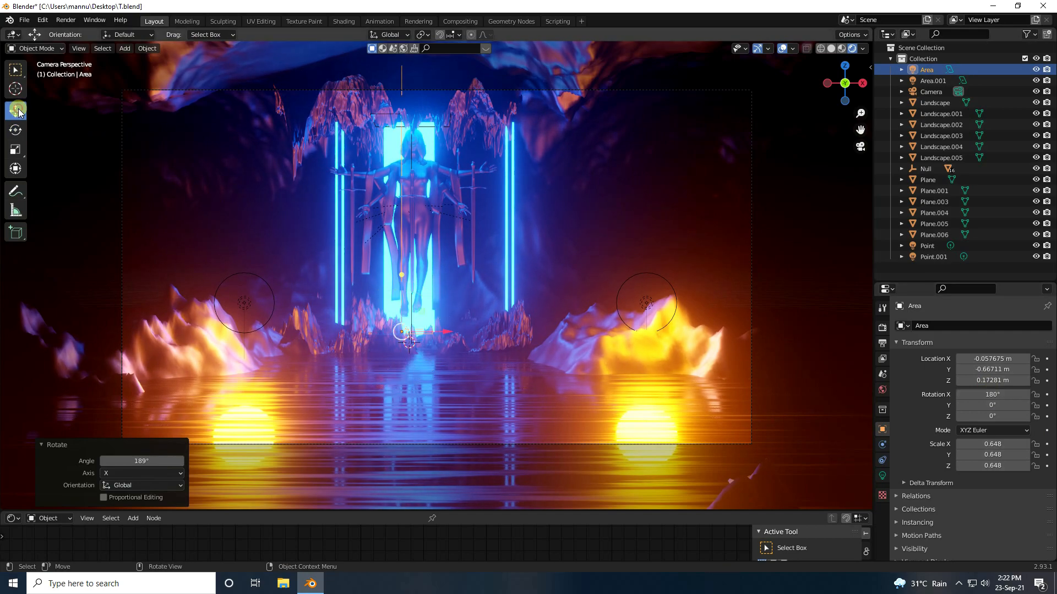
# Step: Move the area light beneath the figure about 0.14 m in the negative Y direction, forward of the figure's feet
pyautogui.scroll(1, 369, 243)
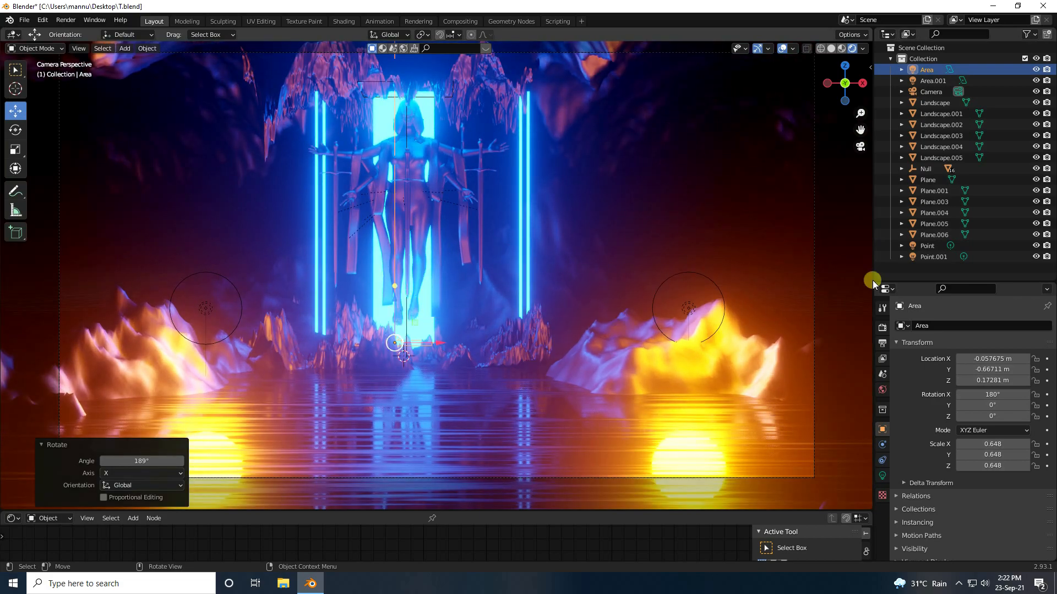
pyautogui.click(925, 72)
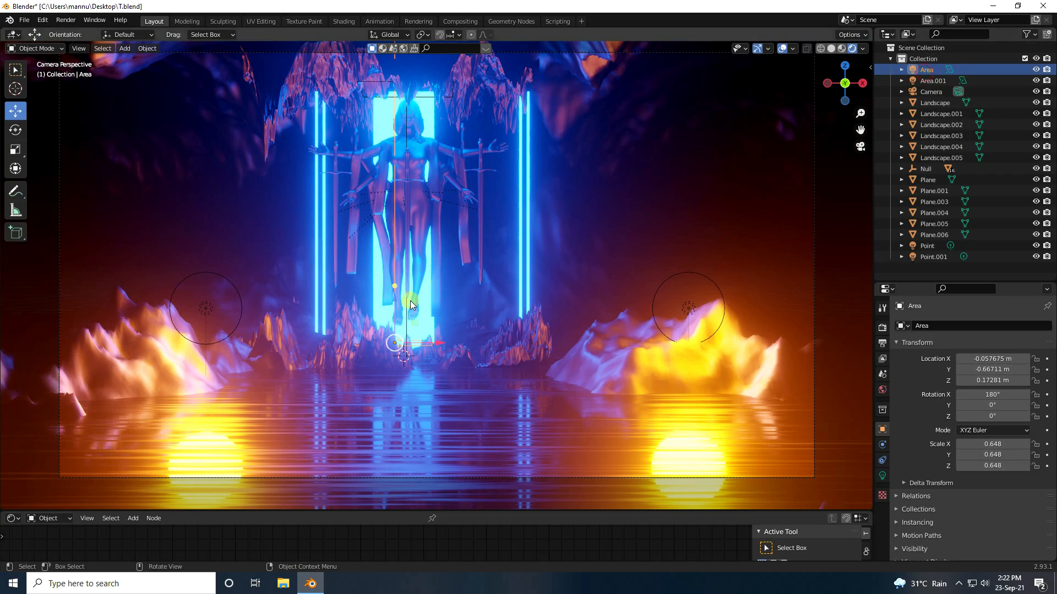
pyautogui.moveTo(421, 359); pyautogui.dragTo(400, 304, button='middle')
pyautogui.scroll(2, 400, 302)
pyautogui.moveTo(381, 387); pyautogui.dragTo(408, 390, button='middle')
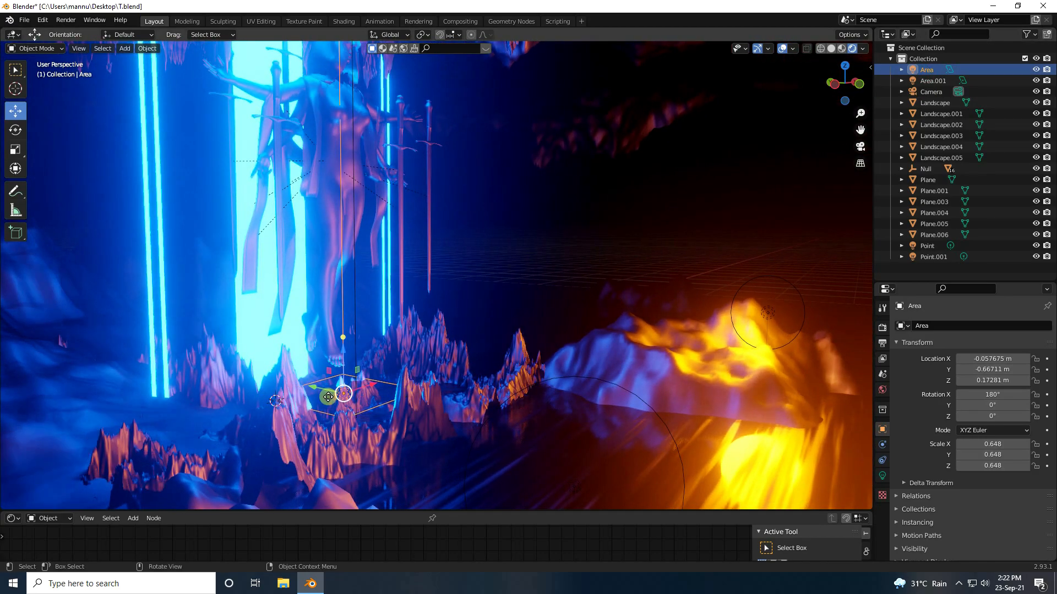
pyautogui.moveTo(320, 392); pyautogui.dragTo(338, 384)
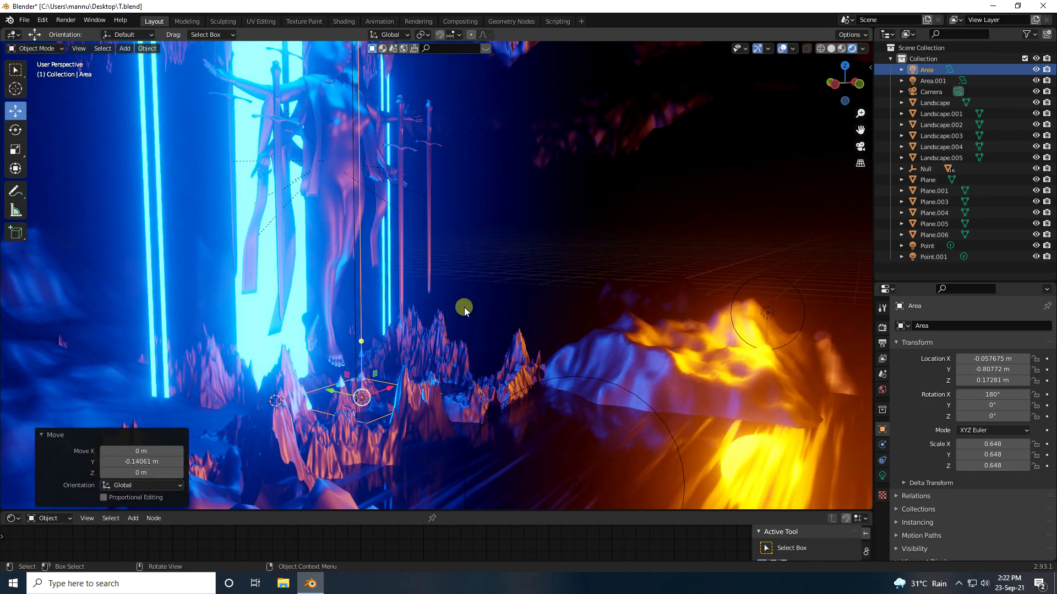
# Step: Nudge the area light above the figure's head along Y to about -0.674 m, then return to the camera view and deselect it
pyautogui.moveTo(438, 276); pyautogui.dragTo(404, 196, button='middle')
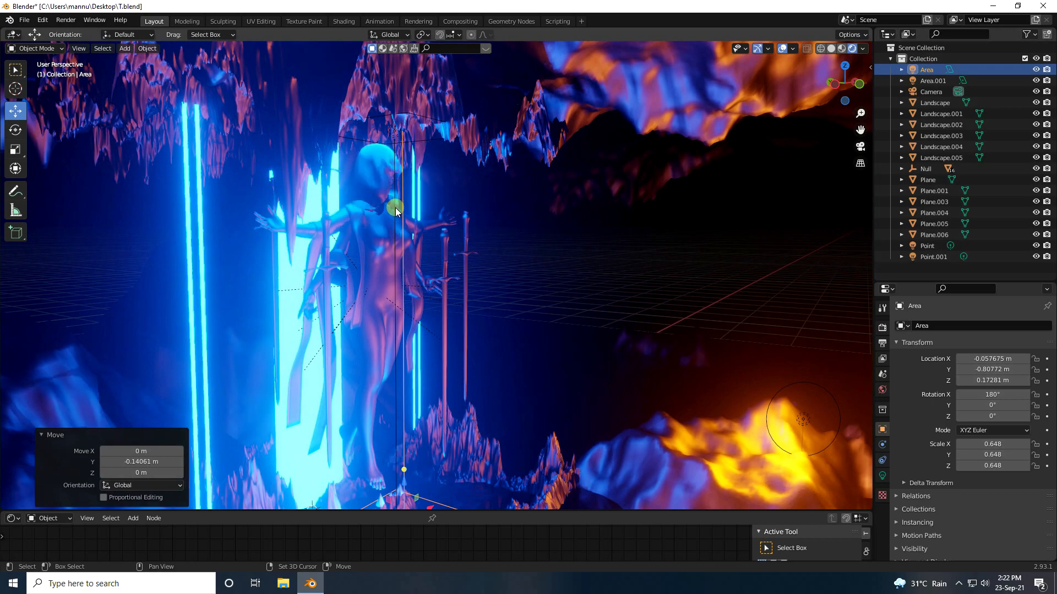
pyautogui.click(393, 131)
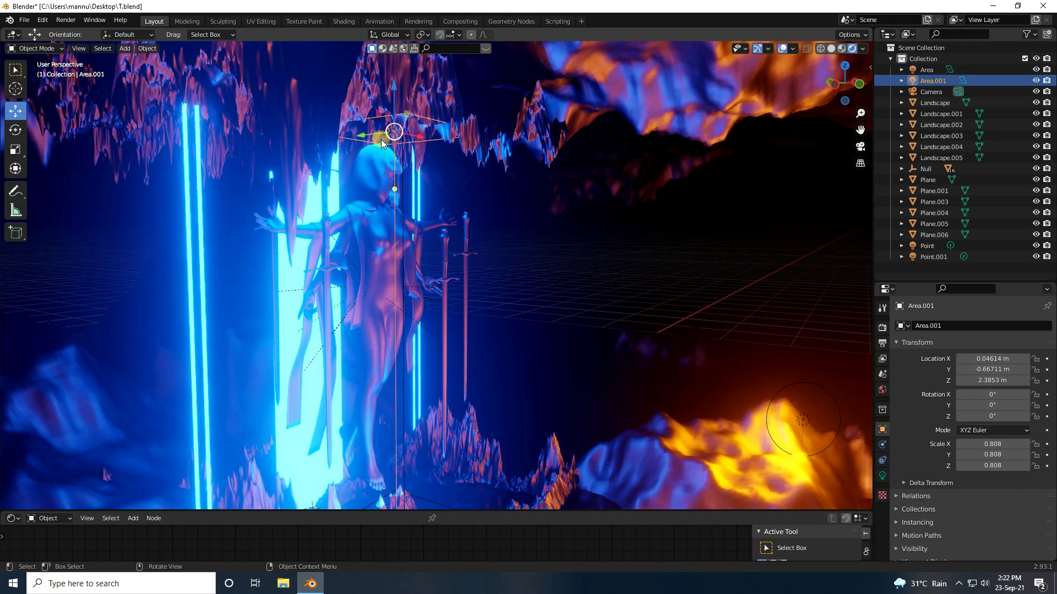
pyautogui.moveTo(367, 135)
pyautogui.mouseDown()
pyautogui.moveTo(377, 135)
pyautogui.moveTo(366, 135)
pyautogui.mouseUp()
pyautogui.press('KP_0')
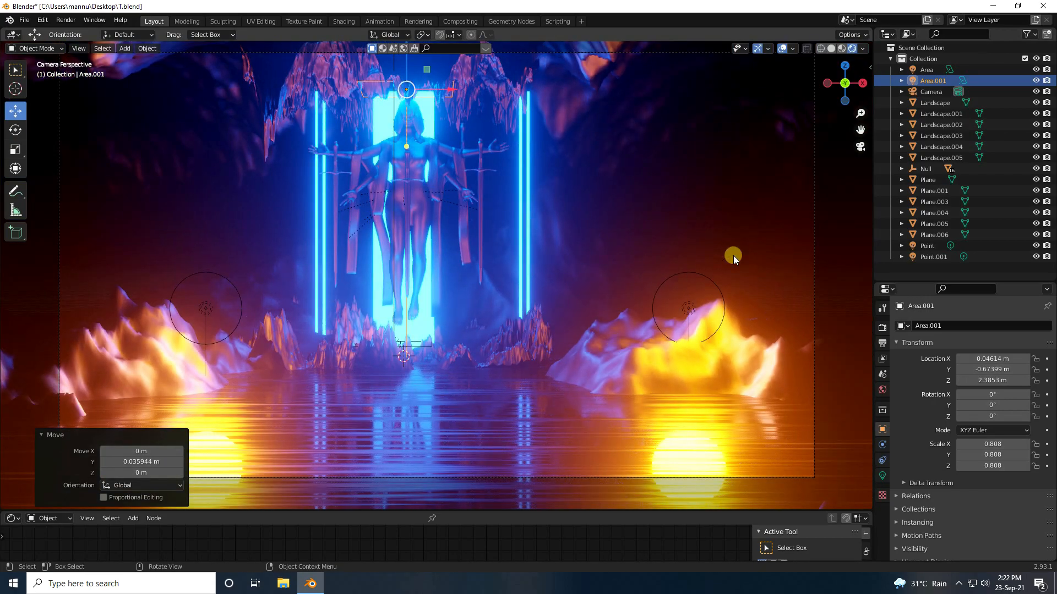
pyautogui.click(771, 268)
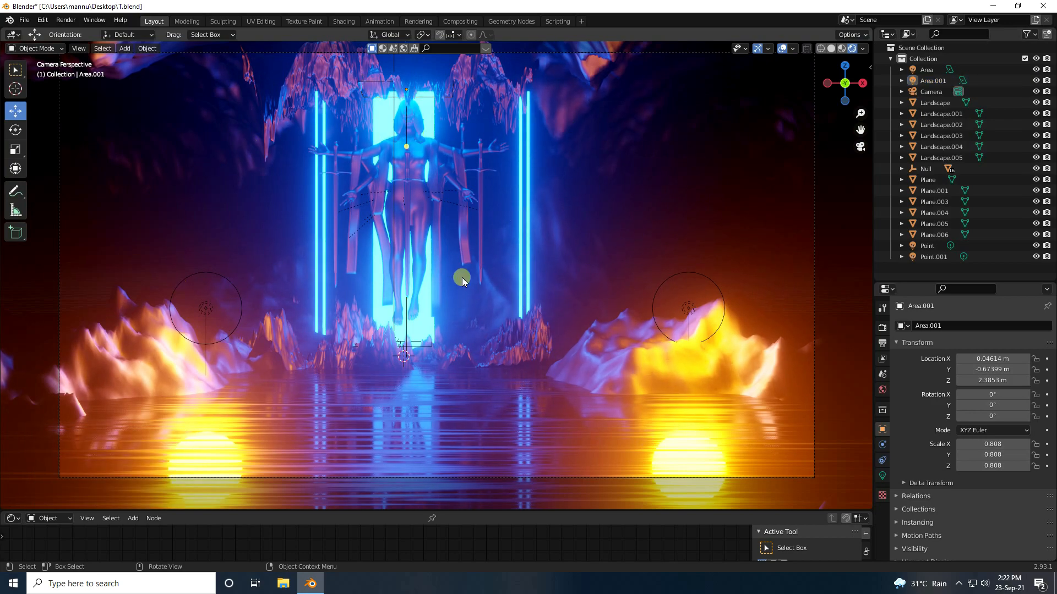